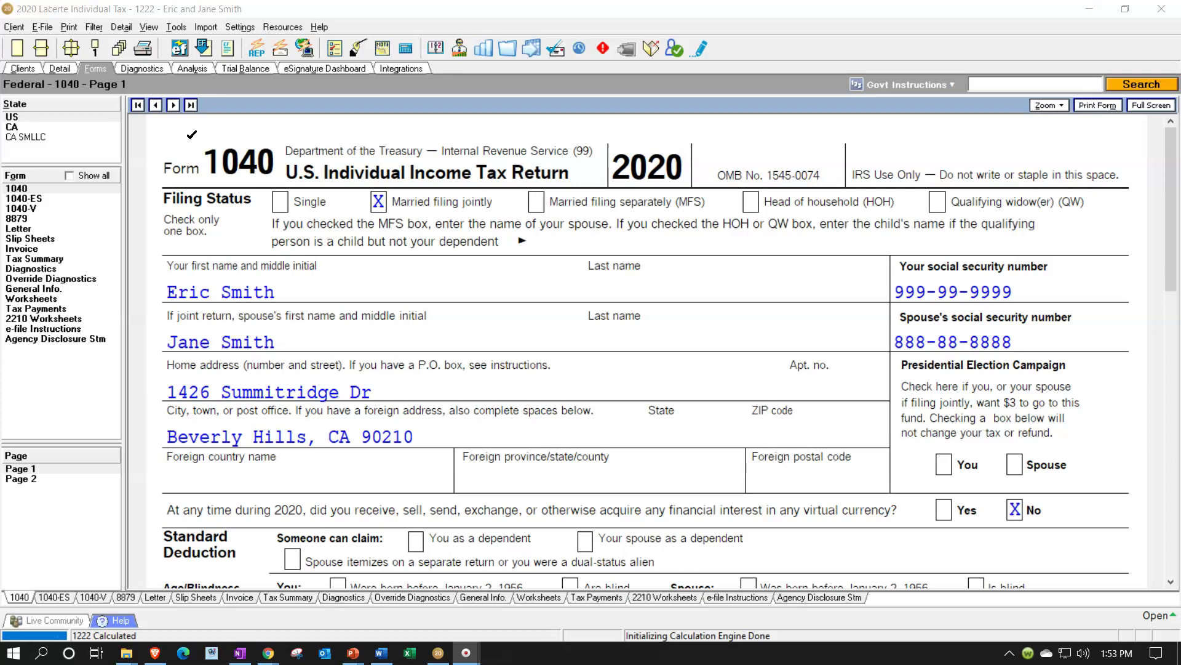
Step: Show the 2020 Form 1040 page 1 in the Forms view, with married filing jointly and 100,000 wages
{"action": "left_click", "coordinate": [88, 76]}
{"action": "left_click", "coordinate": [258, 162]}
{"action": "scroll", "coordinate": [440, 357], "scroll_direction": "down", "scroll_amount": 3}
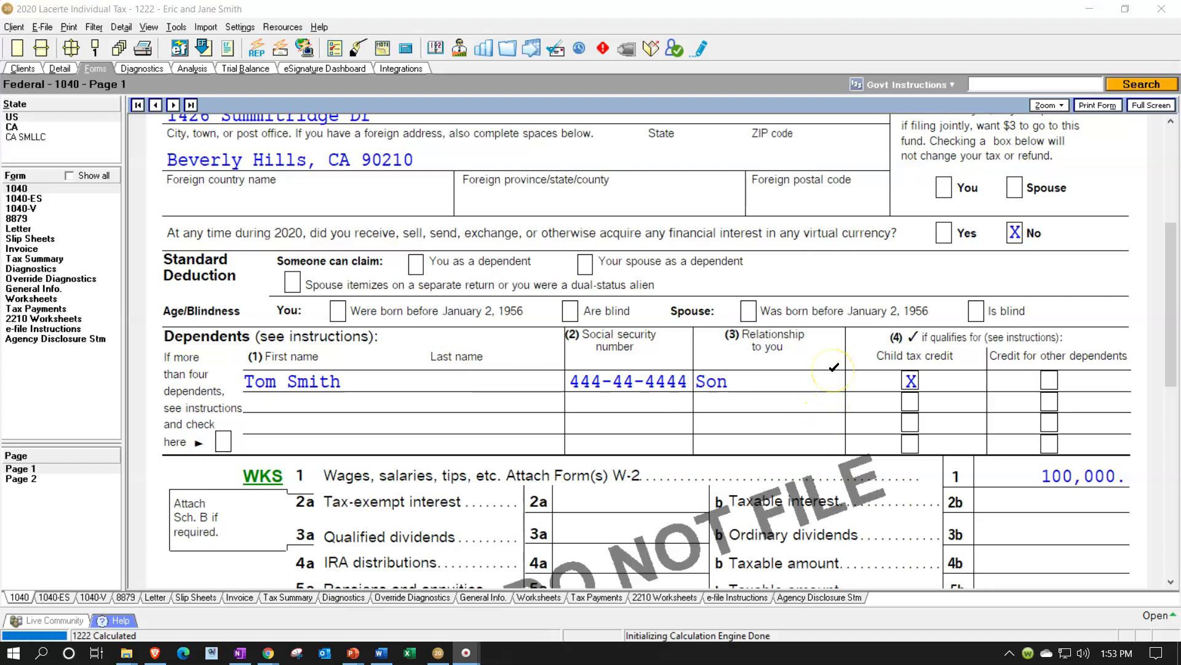
{"action": "scroll", "coordinate": [833, 368], "scroll_direction": "down", "scroll_amount": 3}
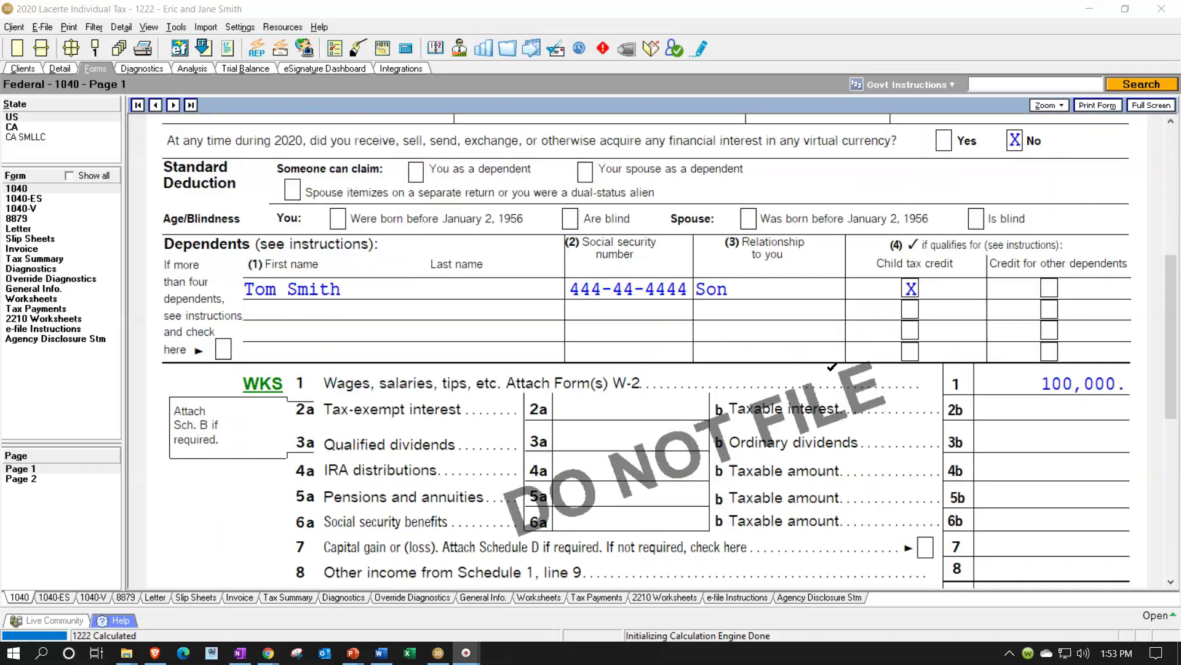
{"action": "left_click", "coordinate": [1015, 381]}
{"action": "scroll", "coordinate": [1015, 381], "scroll_direction": "down", "scroll_amount": 3}
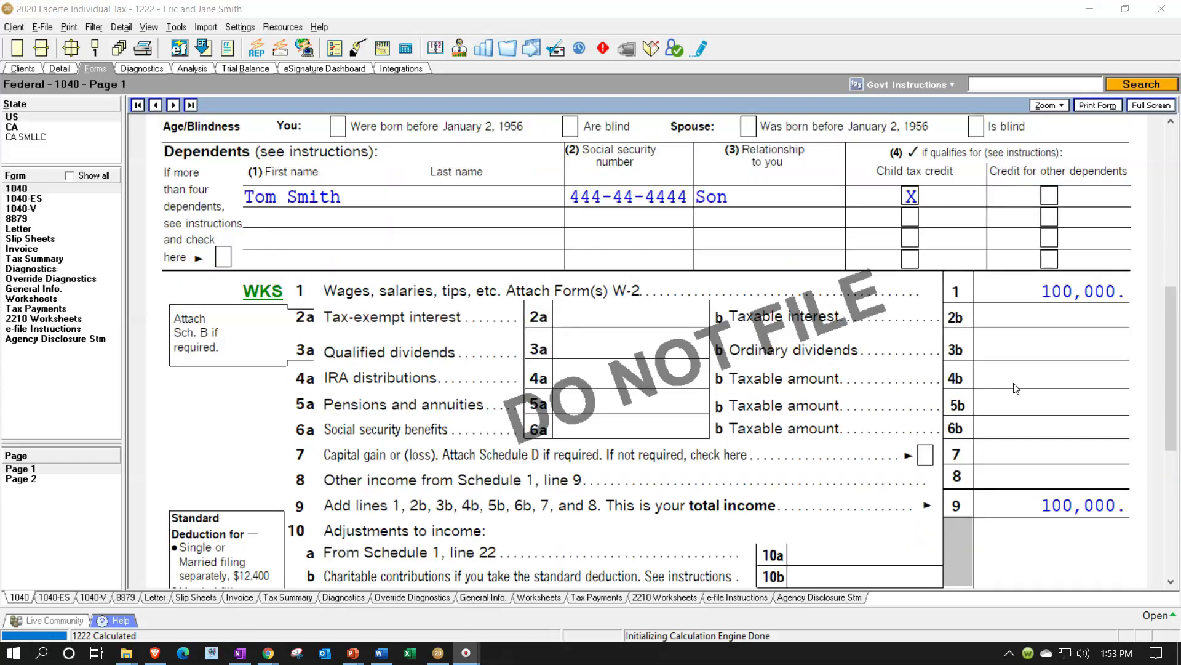
{"action": "scroll", "coordinate": [1015, 381], "scroll_direction": "down", "scroll_amount": 2}
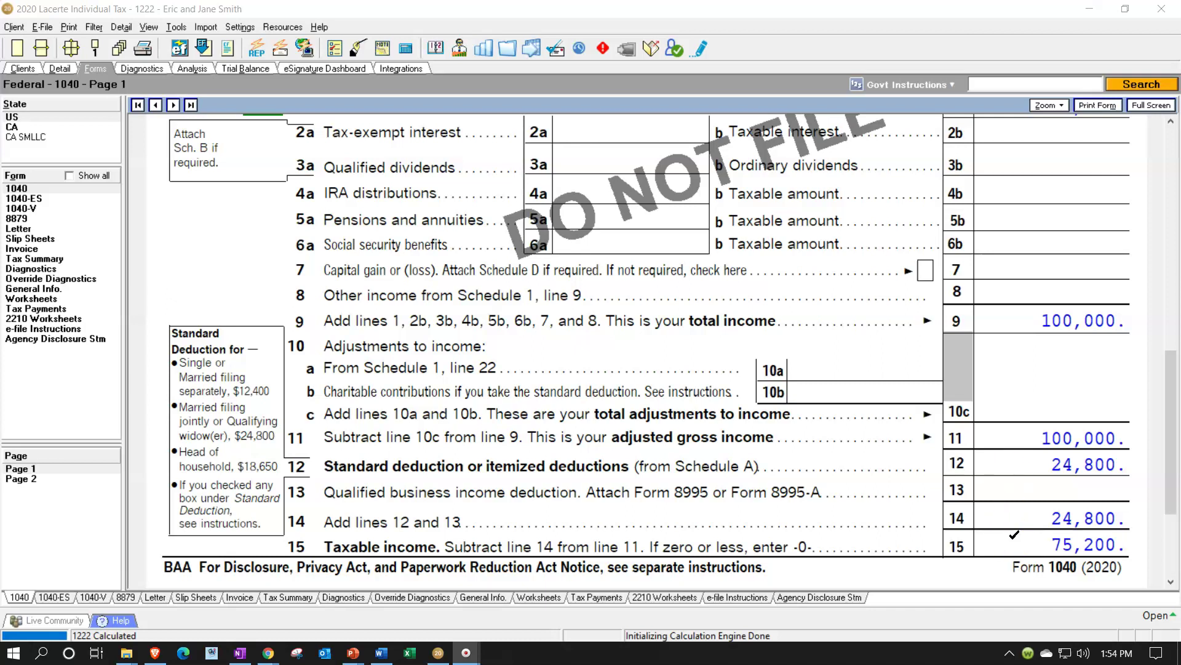
Step: Mark the empty line 20 on Form 1040 page 2 as reviewed, then go to the W-2 wages input
{"action": "left_click", "coordinate": [38, 479]}
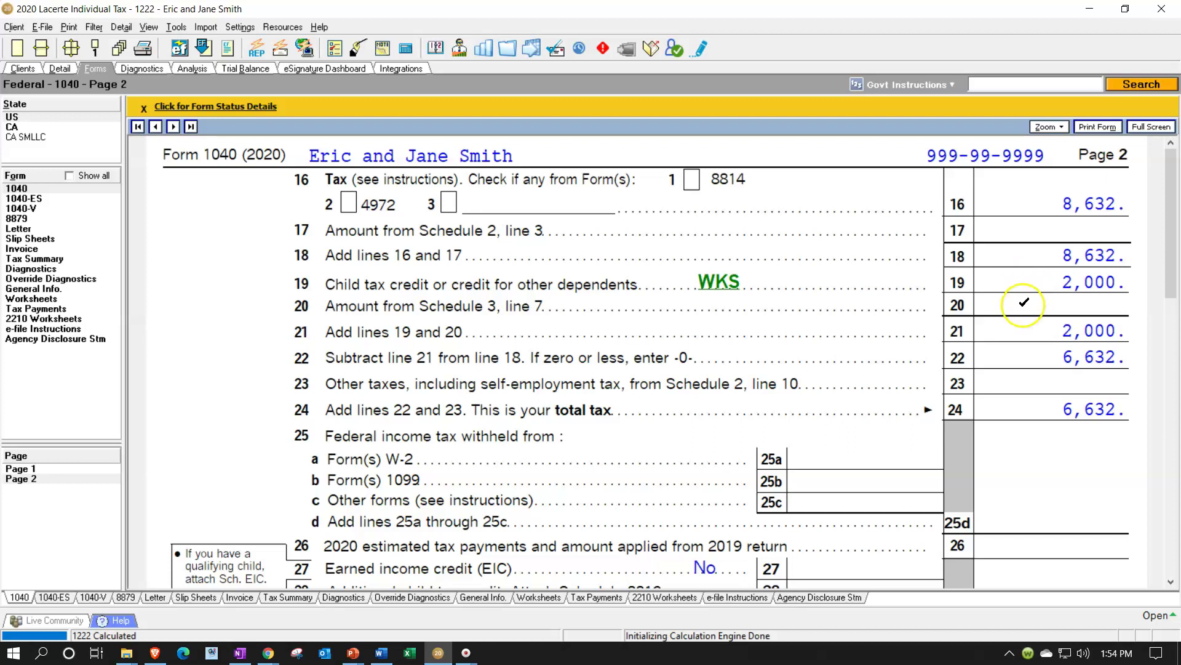
{"action": "left_click", "coordinate": [1024, 302]}
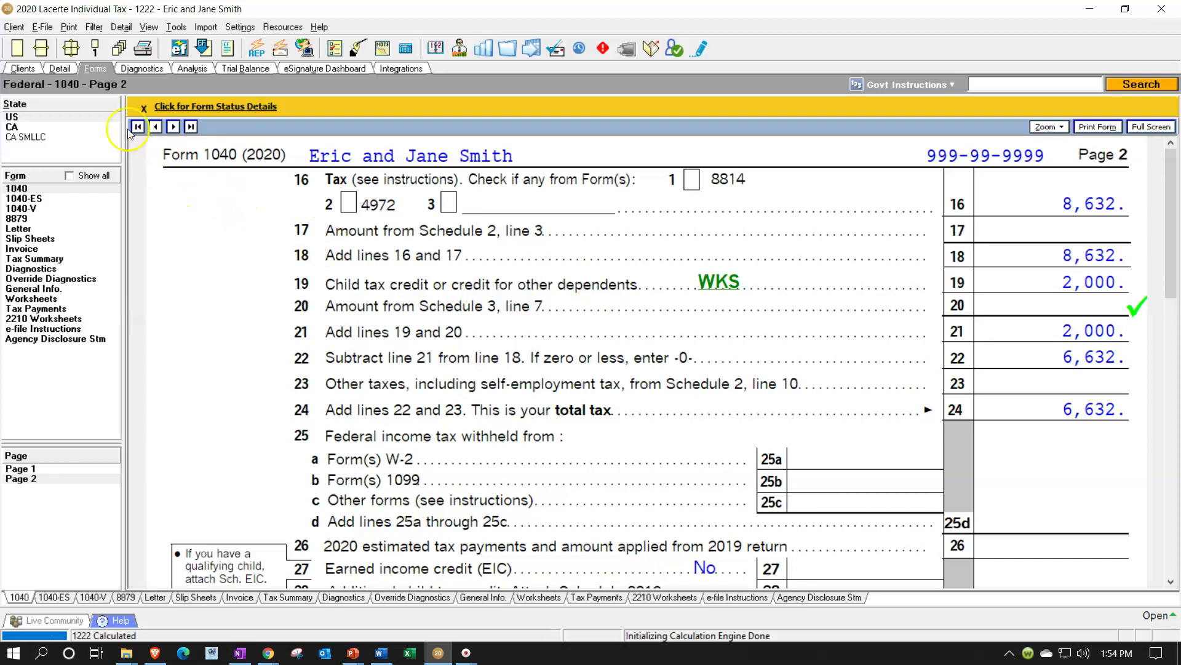
{"action": "left_click", "coordinate": [67, 70]}
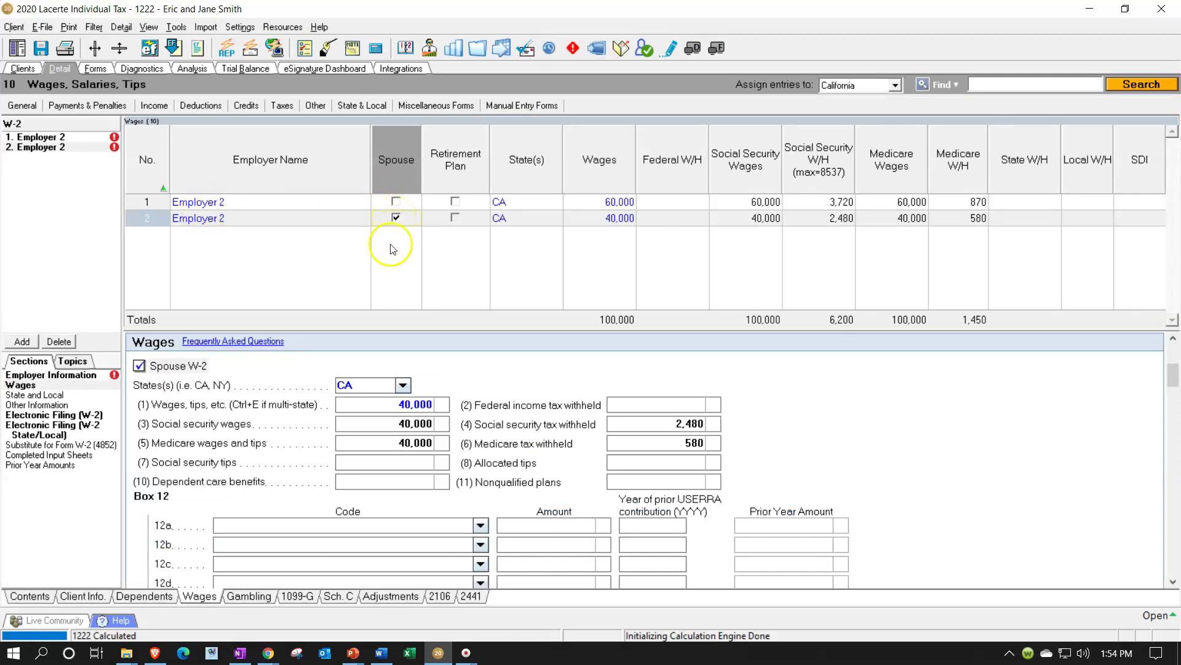
Step: On the 2441 screen, choose the son as qualifying person with 5,000 of qualified care expenses
{"action": "left_click", "coordinate": [472, 602]}
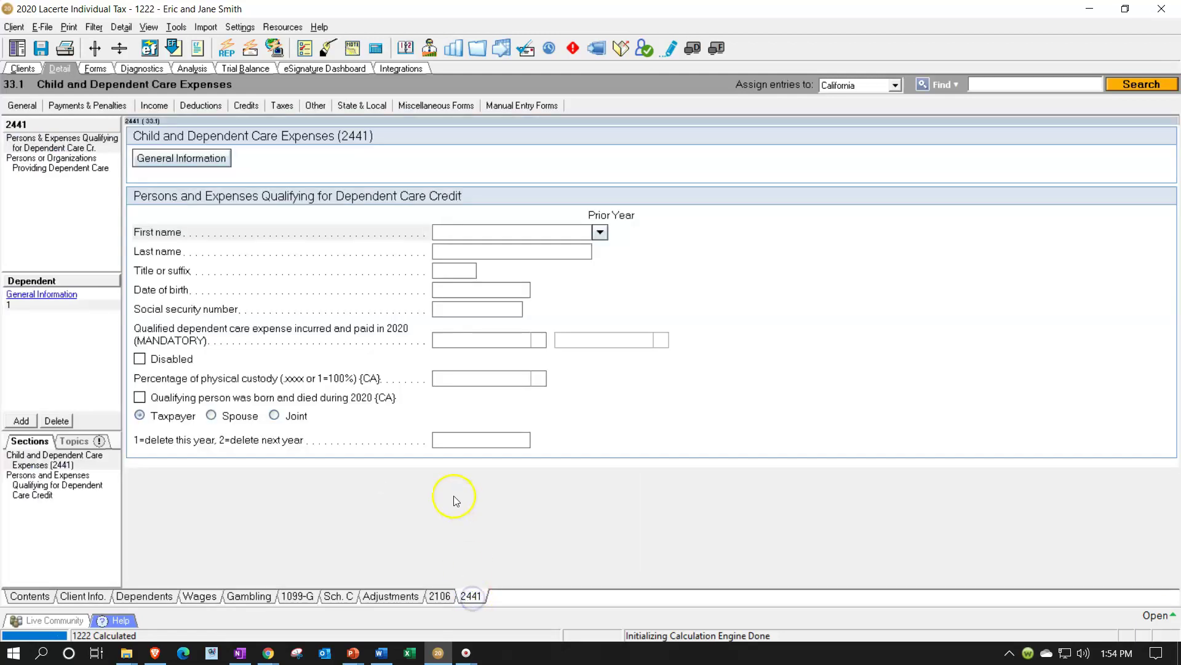
{"action": "left_click", "coordinate": [600, 234]}
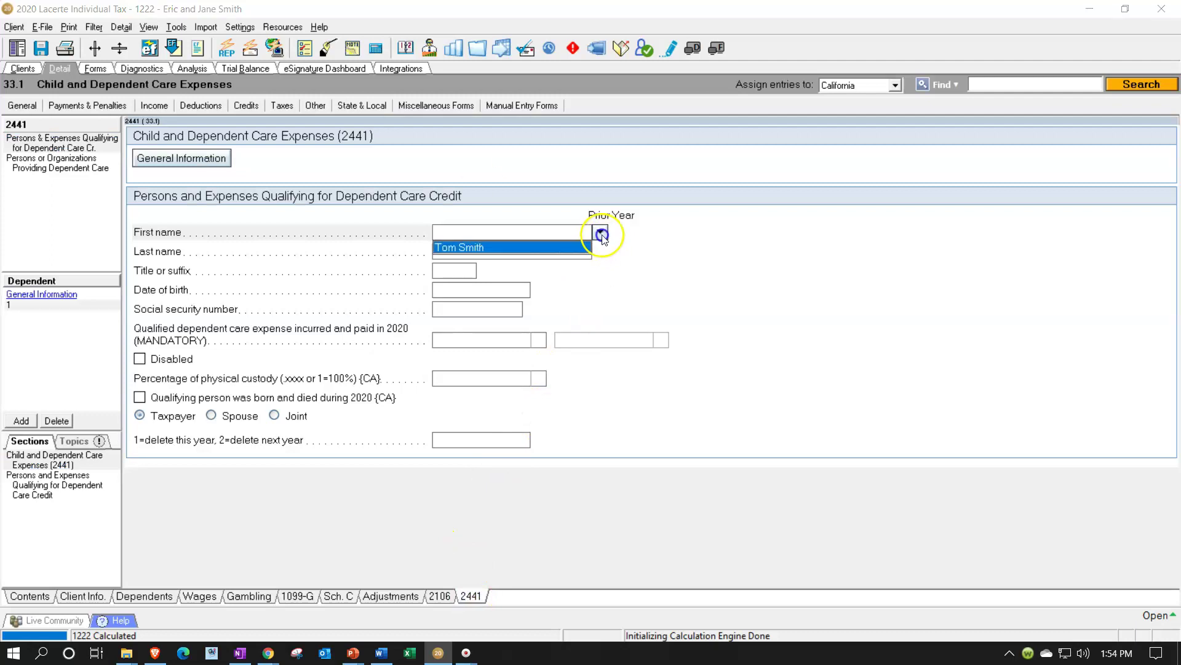
{"action": "left_click", "coordinate": [508, 247]}
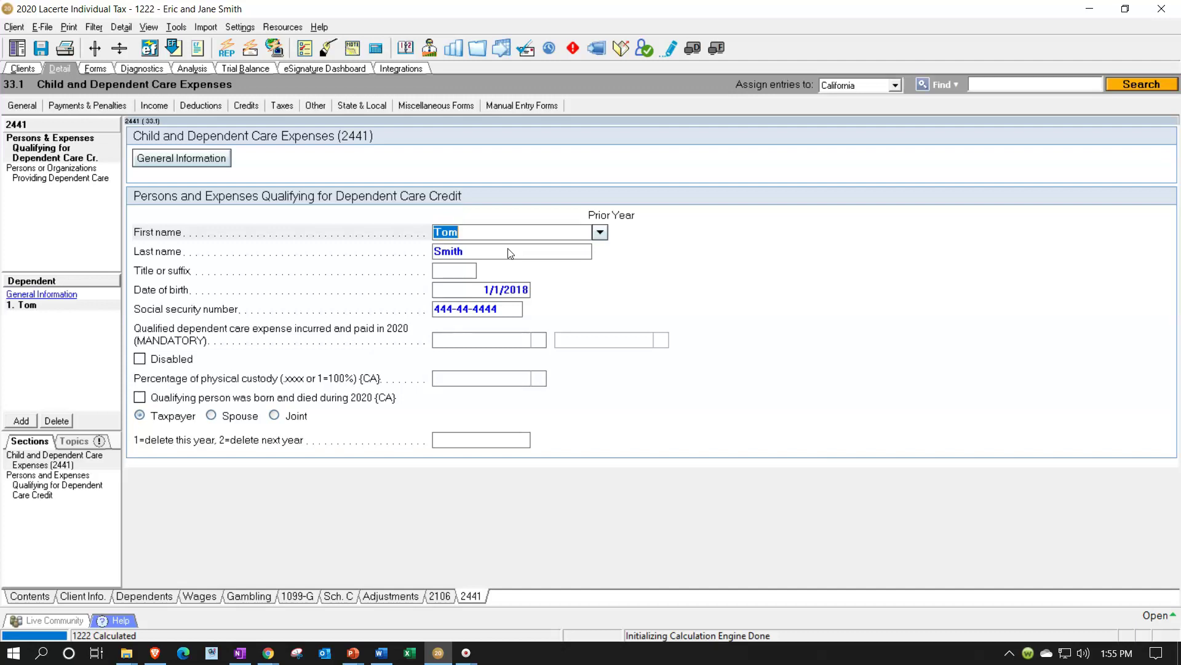
{"action": "key", "text": "Tab"}
{"action": "key", "text": "Tab"}
{"action": "key", "text": "Tab"}
{"action": "key", "text": "Tab"}
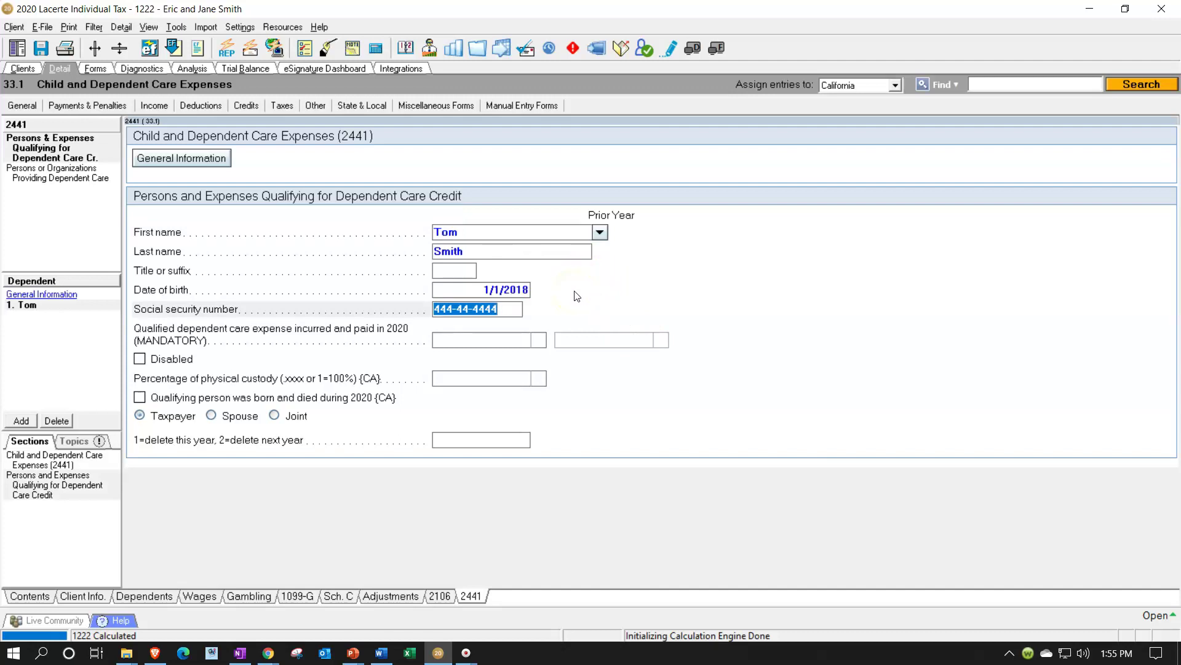
{"action": "left_click", "coordinate": [500, 337]}
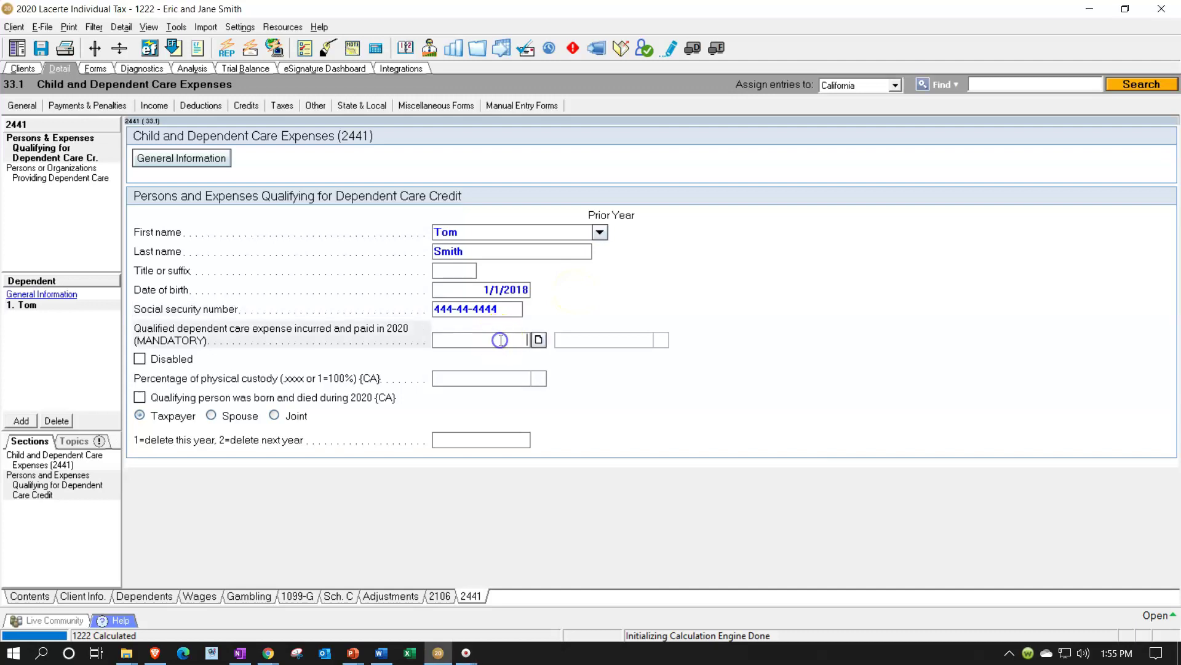
{"action": "type", "text": "5,000"}
{"action": "key", "text": "Tab"}
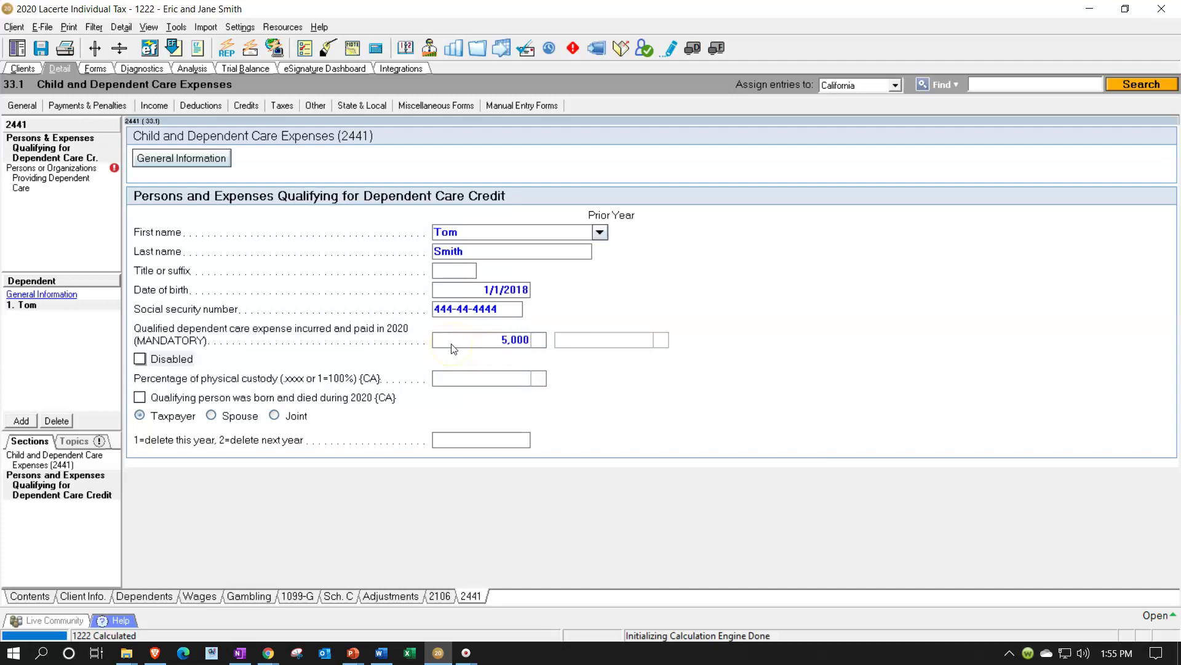
Step: Select the saved Organization as the dependent care provider, filling in its address
{"action": "left_click", "coordinate": [49, 184]}
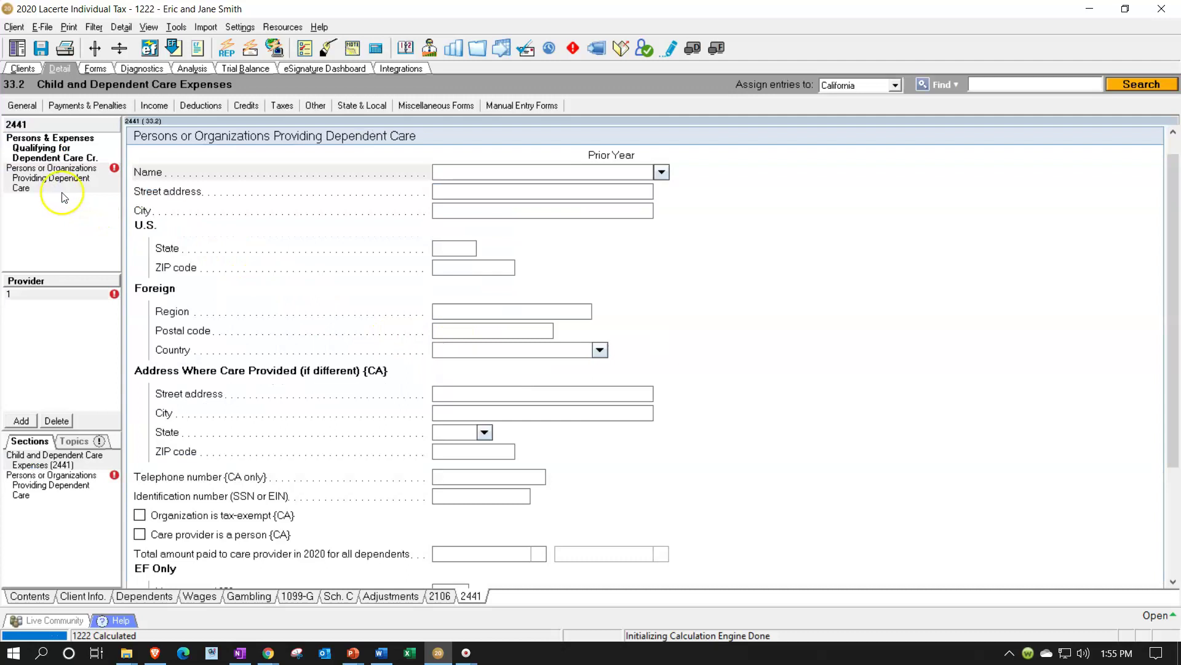
{"action": "left_click", "coordinate": [661, 173]}
{"action": "left_click", "coordinate": [671, 188]}
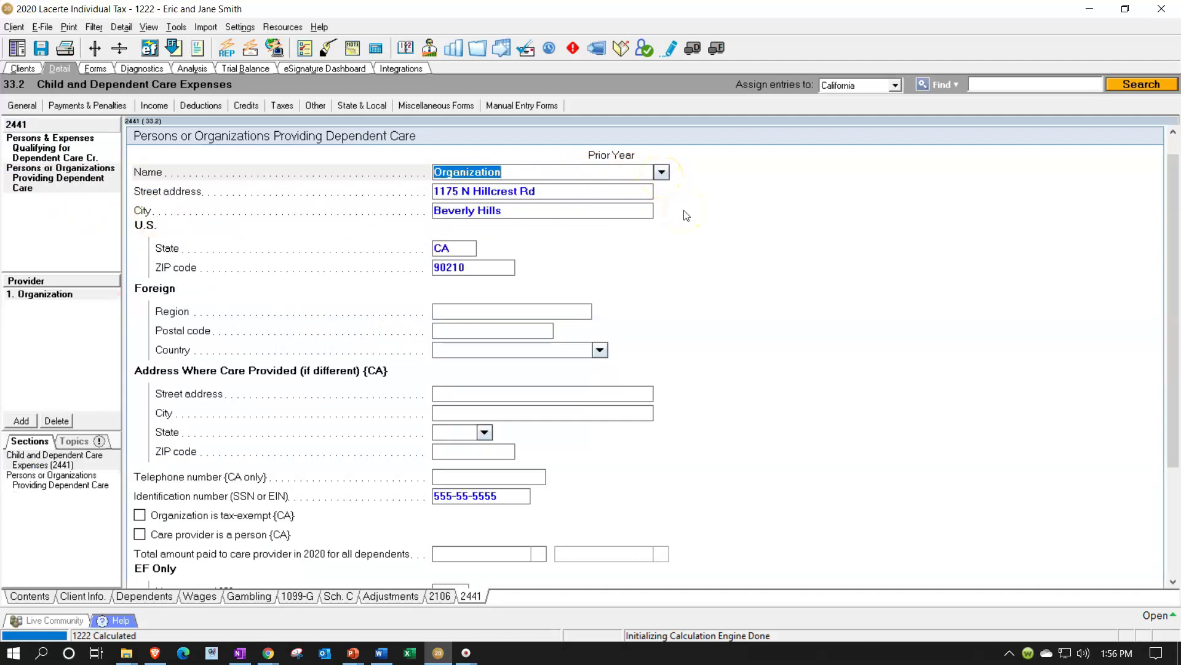
{"action": "key", "text": "Tab"}
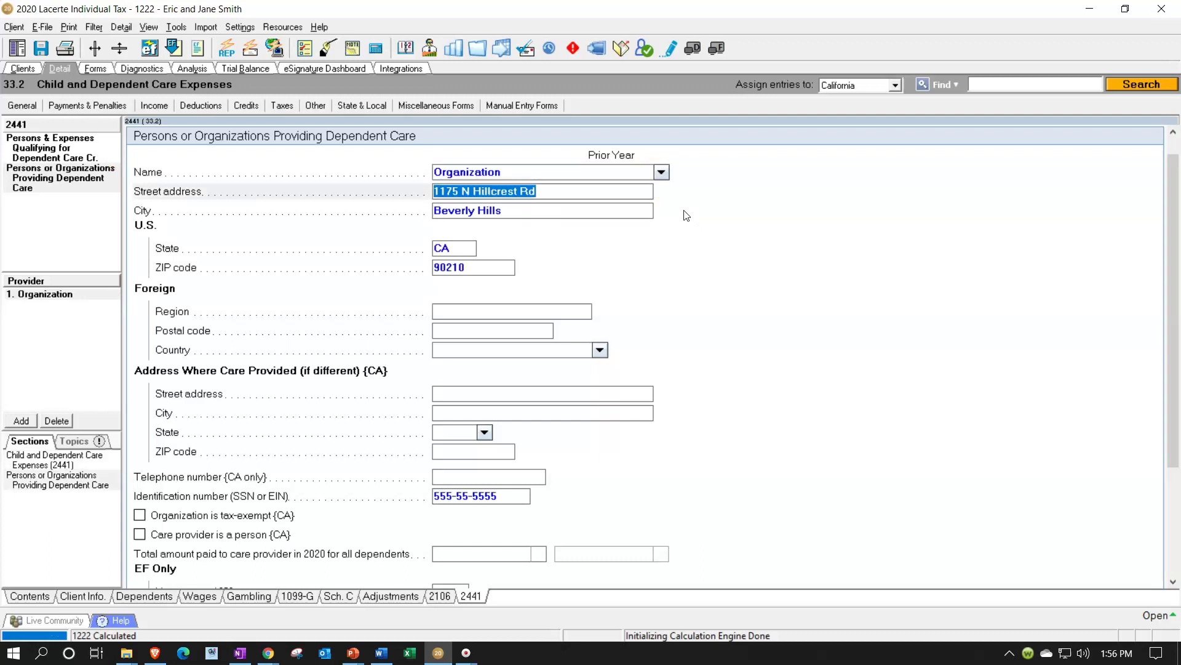
{"action": "key", "text": "Tab"}
{"action": "key", "text": "Tab"}
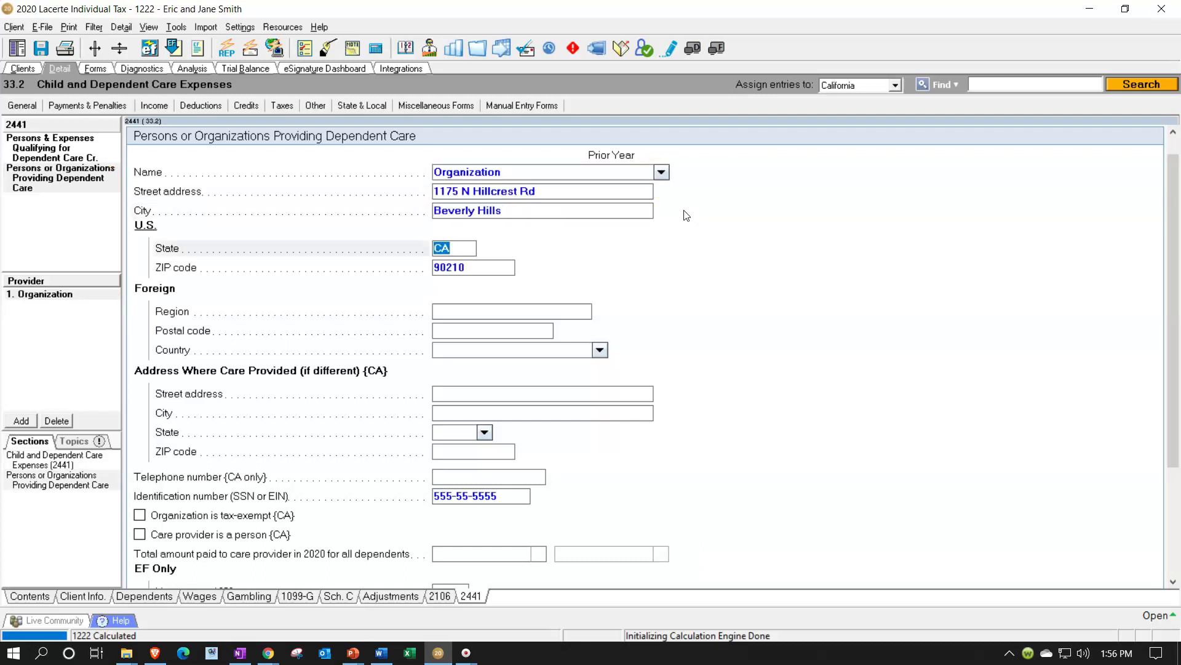
{"action": "key", "text": "Tab"}
{"action": "key", "text": "Tab"}
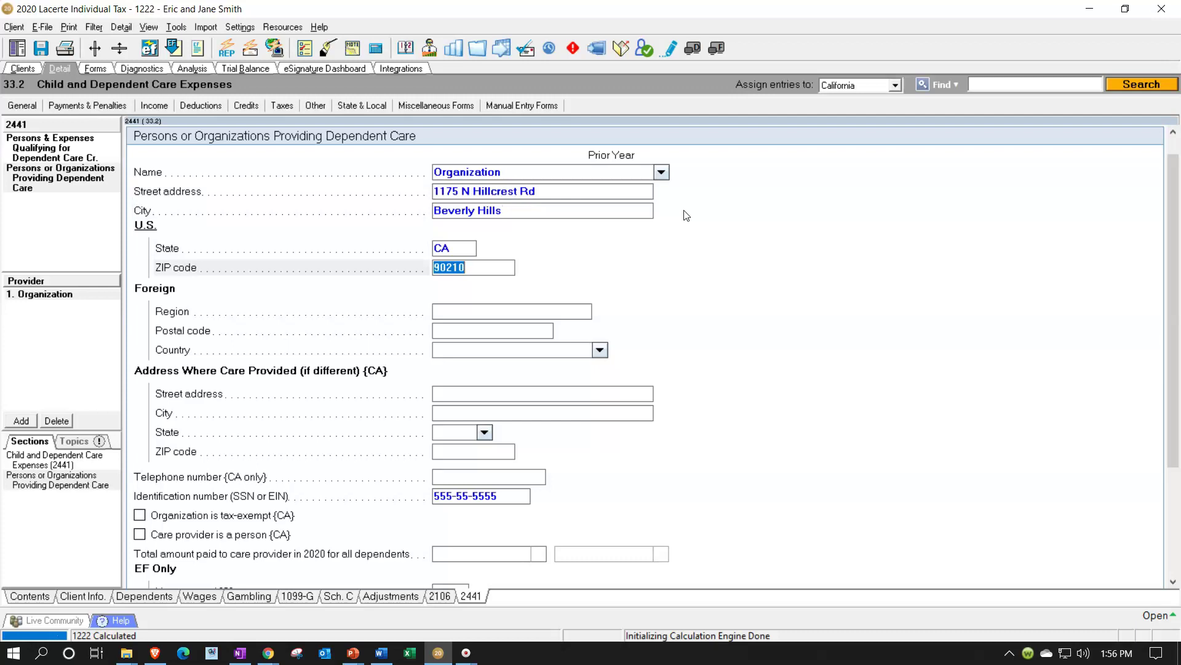
{"action": "key", "text": "Tab"}
{"action": "key", "text": "Tab"}
{"action": "key", "text": "Tab"}
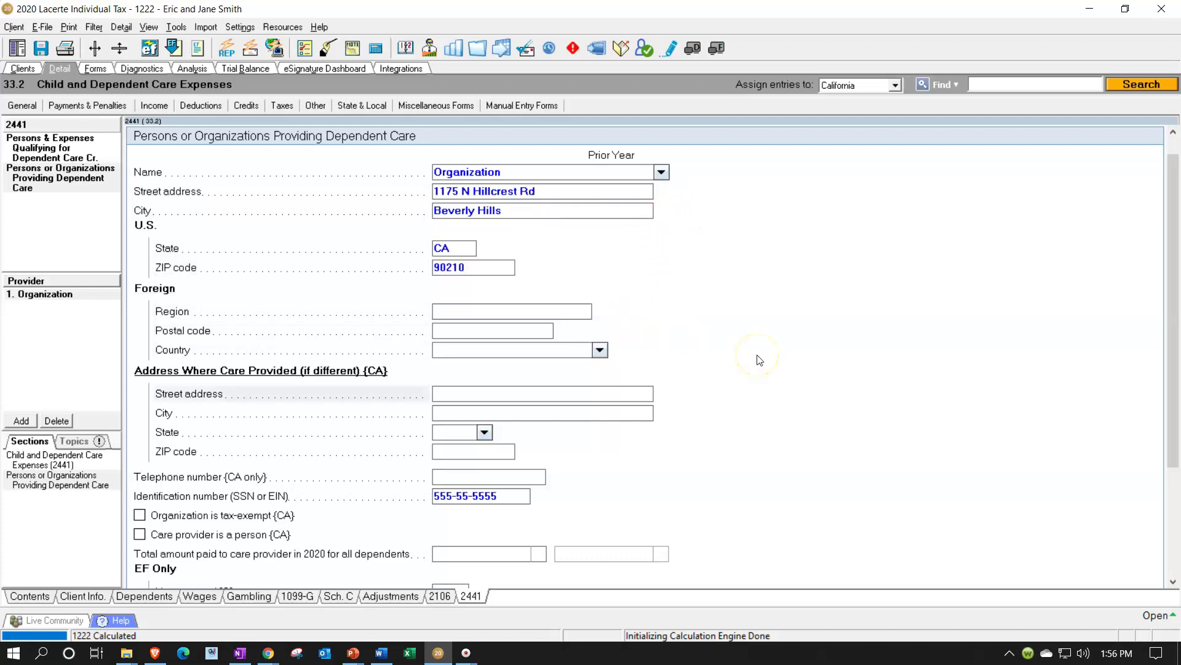
Step: Paste the provider's new identification number and enter 5,000 as total paid in 2020
{"action": "scroll", "coordinate": [758, 360], "scroll_direction": "down", "scroll_amount": 1}
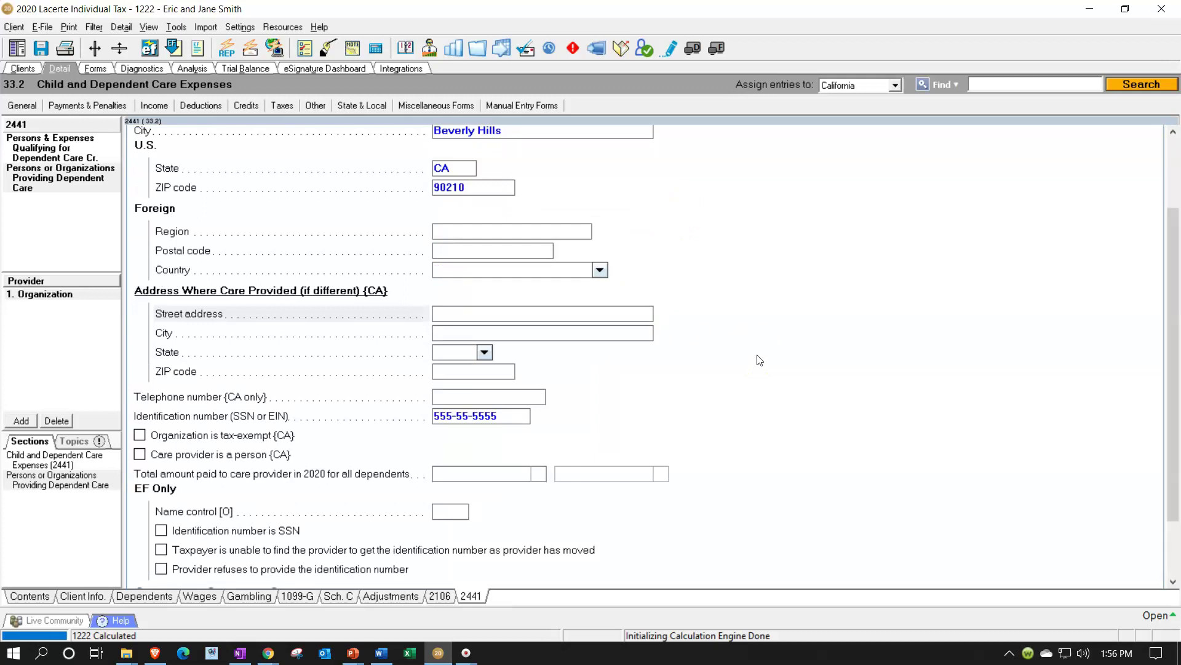
{"action": "key", "text": "Tab"}
{"action": "key", "text": "Tab"}
{"action": "key", "text": "Tab"}
{"action": "key", "text": "Tab"}
{"action": "key", "text": "Tab"}
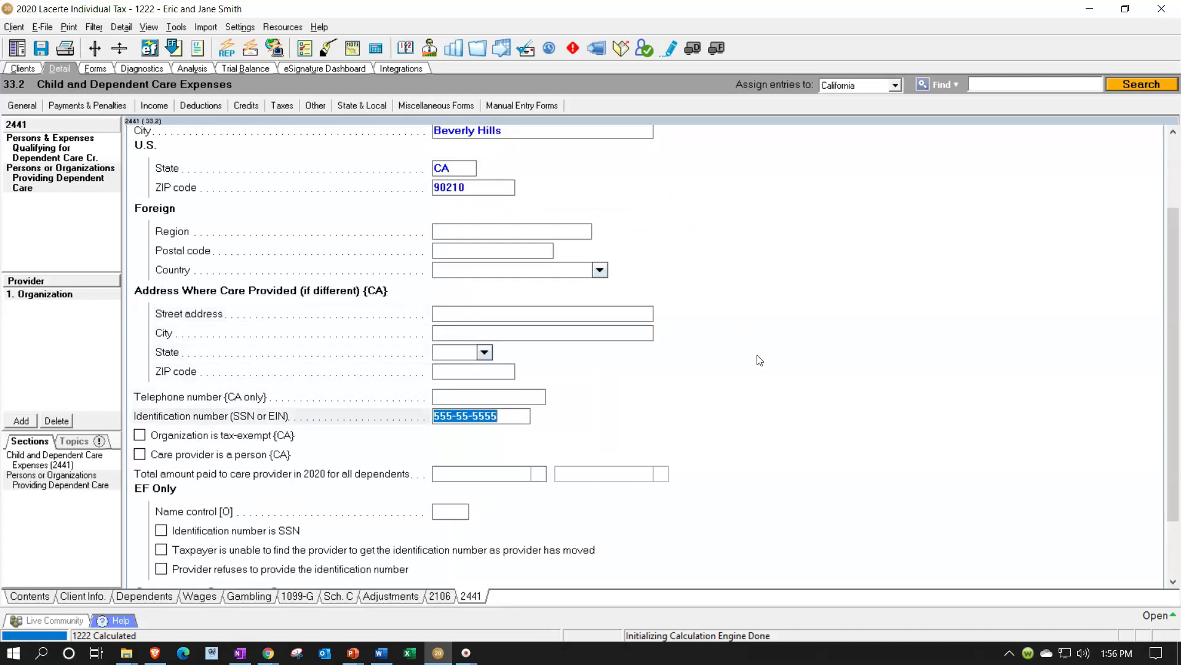
{"action": "type", "text": "44-4444444"}
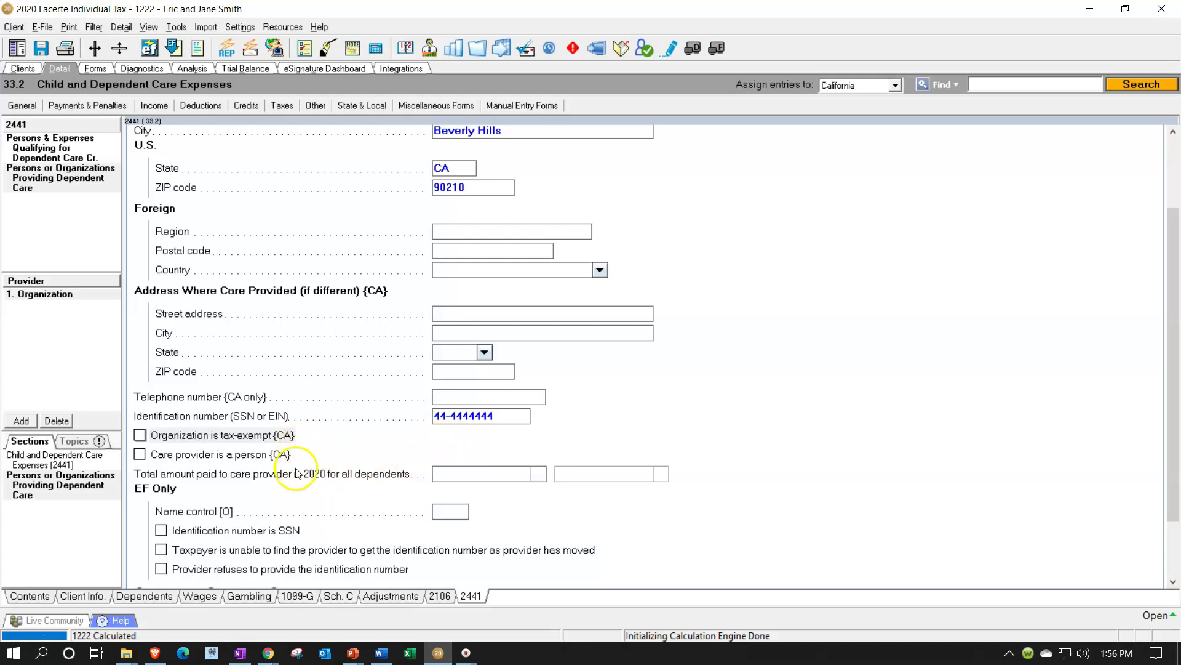
{"action": "scroll", "coordinate": [295, 452], "scroll_direction": "down", "scroll_amount": 2}
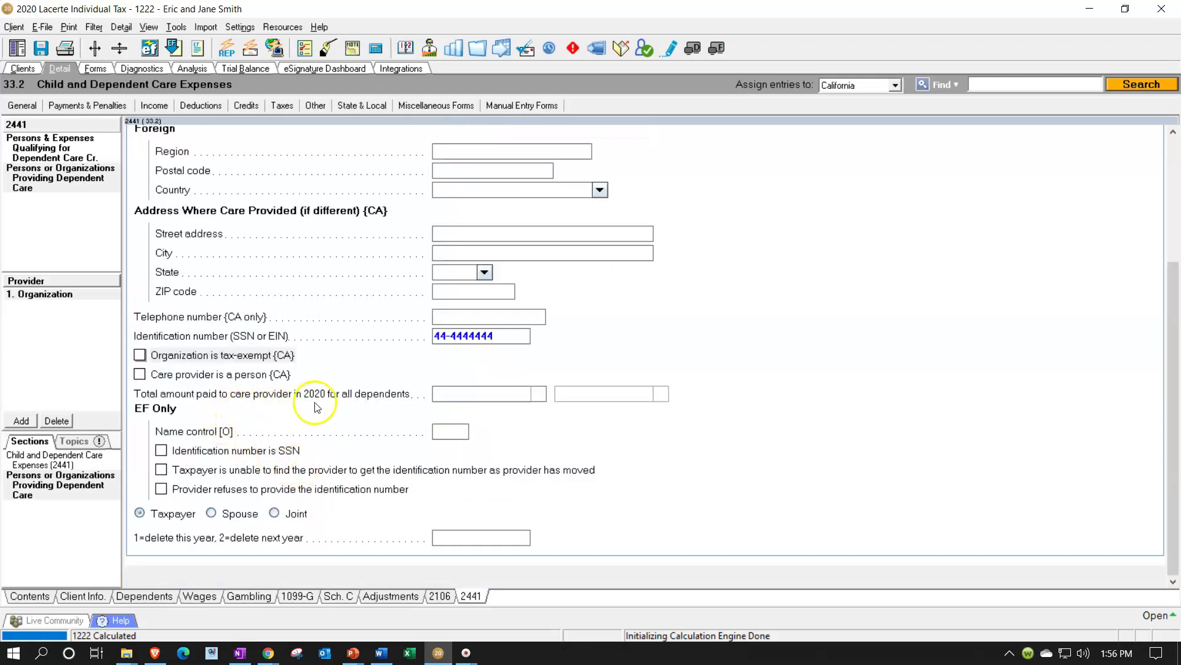
{"action": "left_click", "coordinate": [441, 393]}
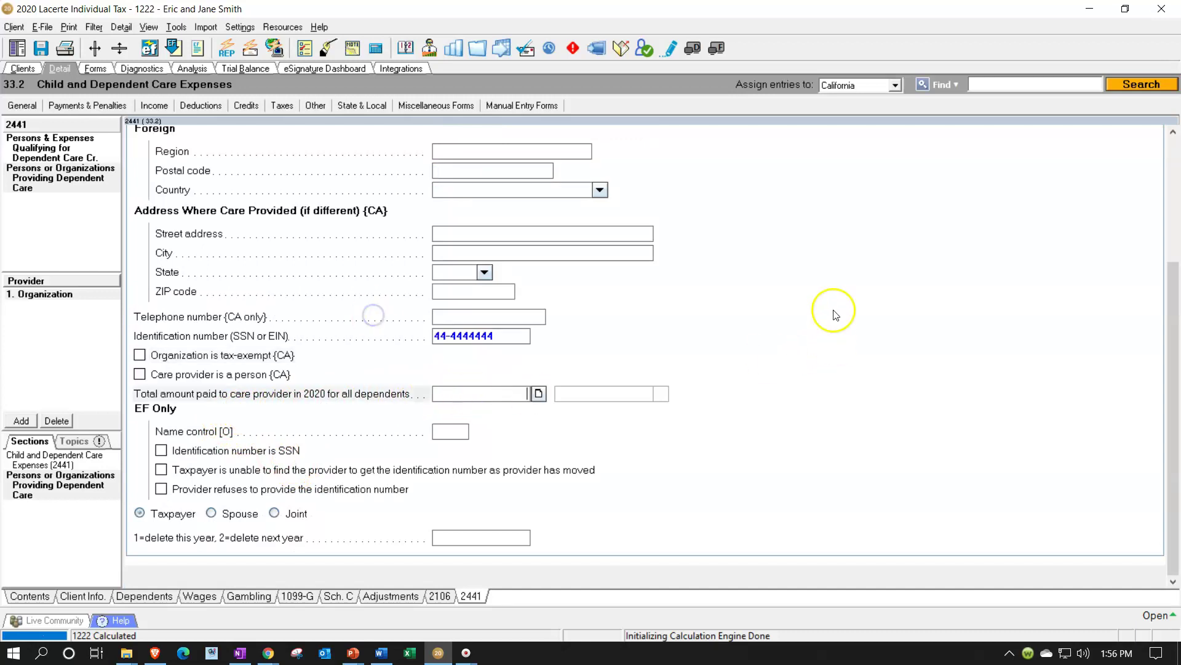
{"action": "type", "text": "5,00"}
{"action": "type", "text": "000"}
{"action": "key", "text": "Return"}
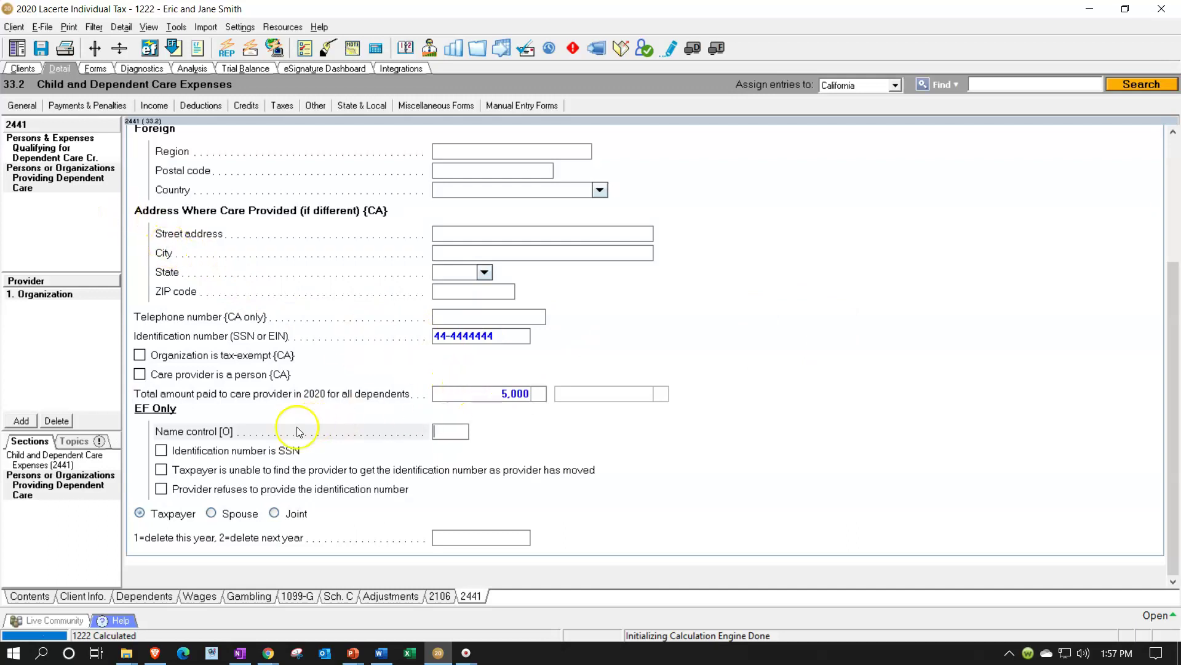
Step: Tick the 600 credit as reviewed on Form 1040 line 20 and Schedule 3 line 2
{"action": "left_click", "coordinate": [96, 68]}
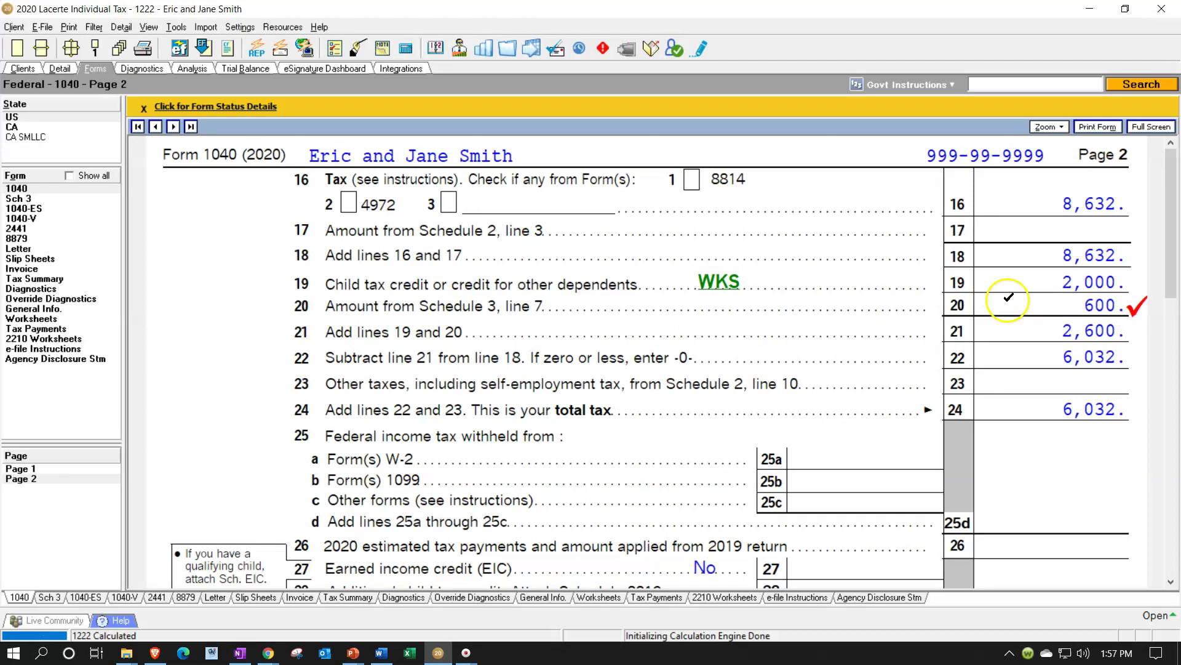
{"action": "left_click", "coordinate": [1010, 299]}
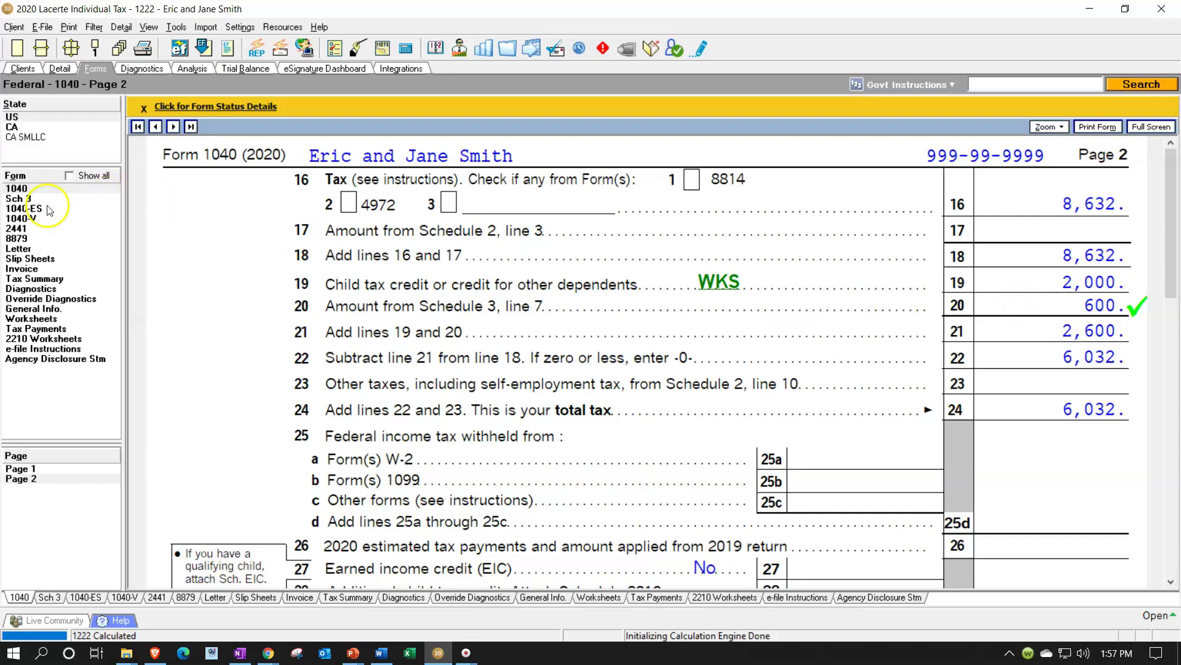
{"action": "left_click", "coordinate": [29, 199]}
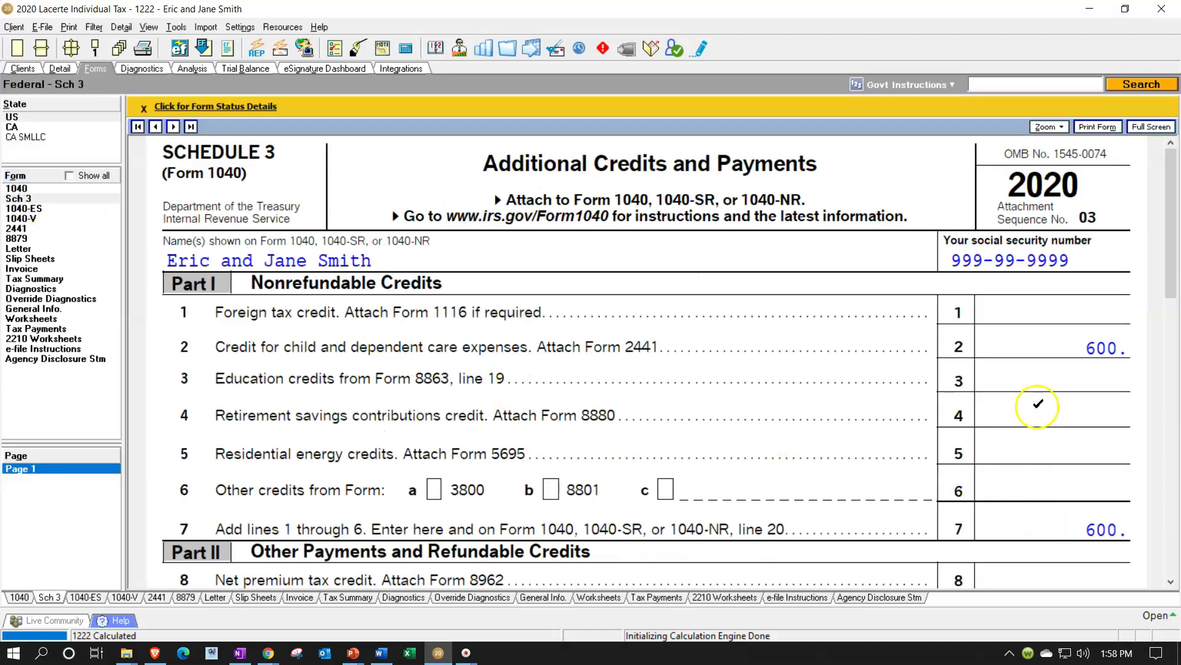
{"action": "left_click", "coordinate": [1035, 343]}
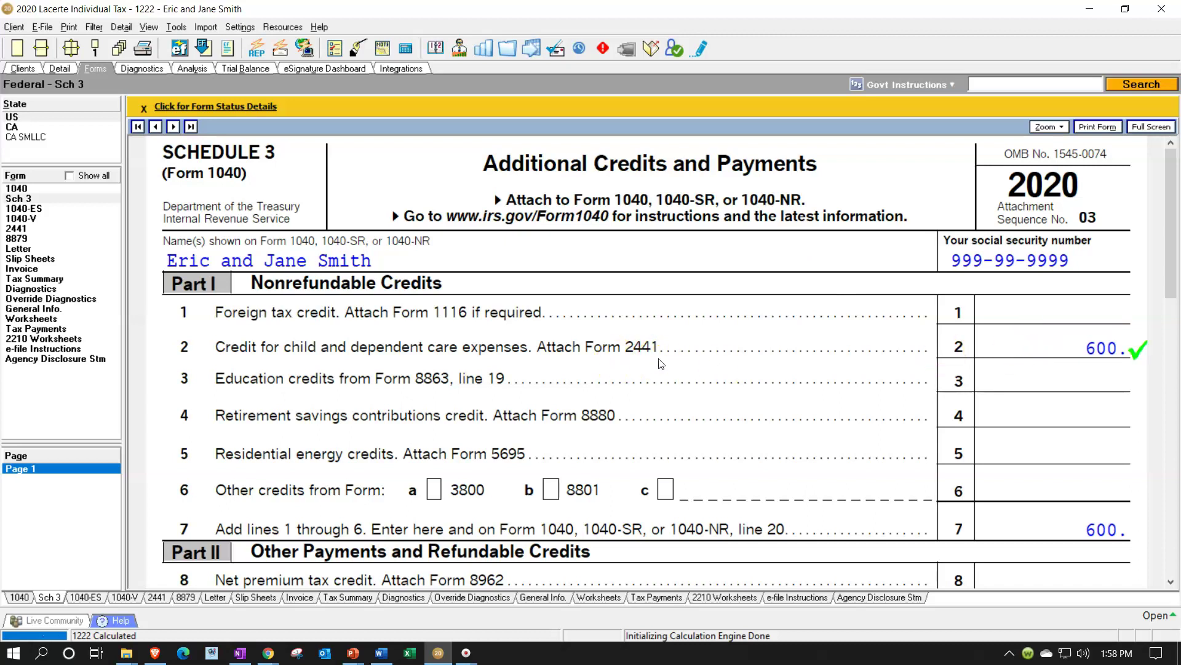
{"action": "left_click", "coordinate": [25, 229]}
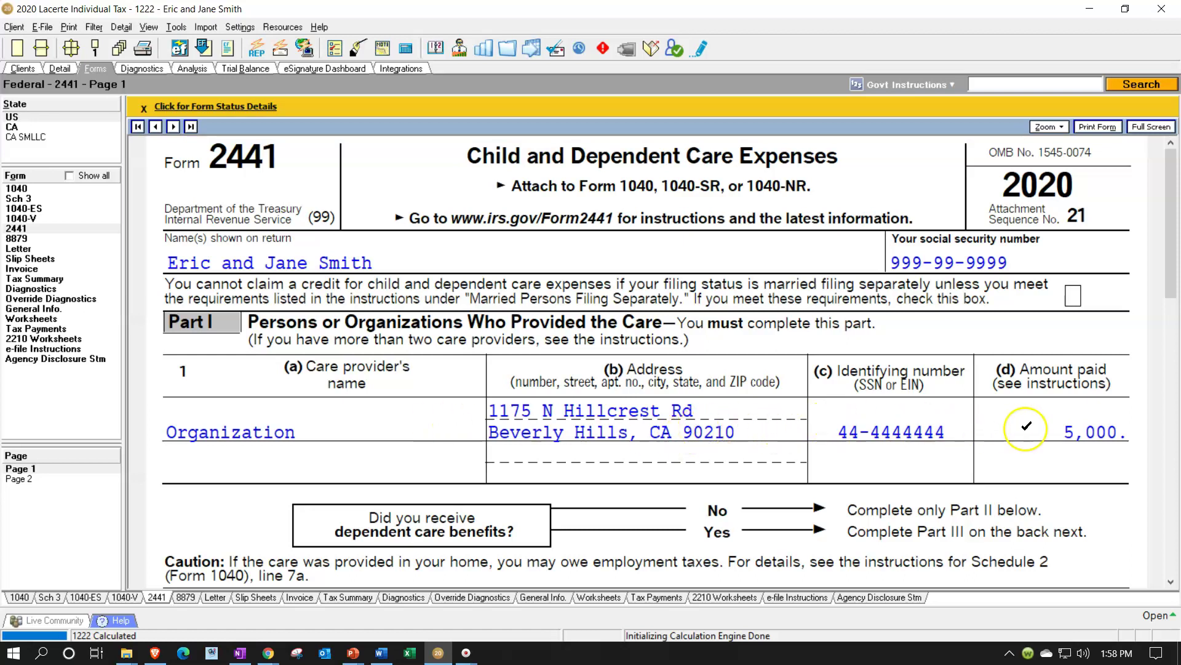
{"action": "scroll", "coordinate": [1027, 425], "scroll_direction": "down", "scroll_amount": 3}
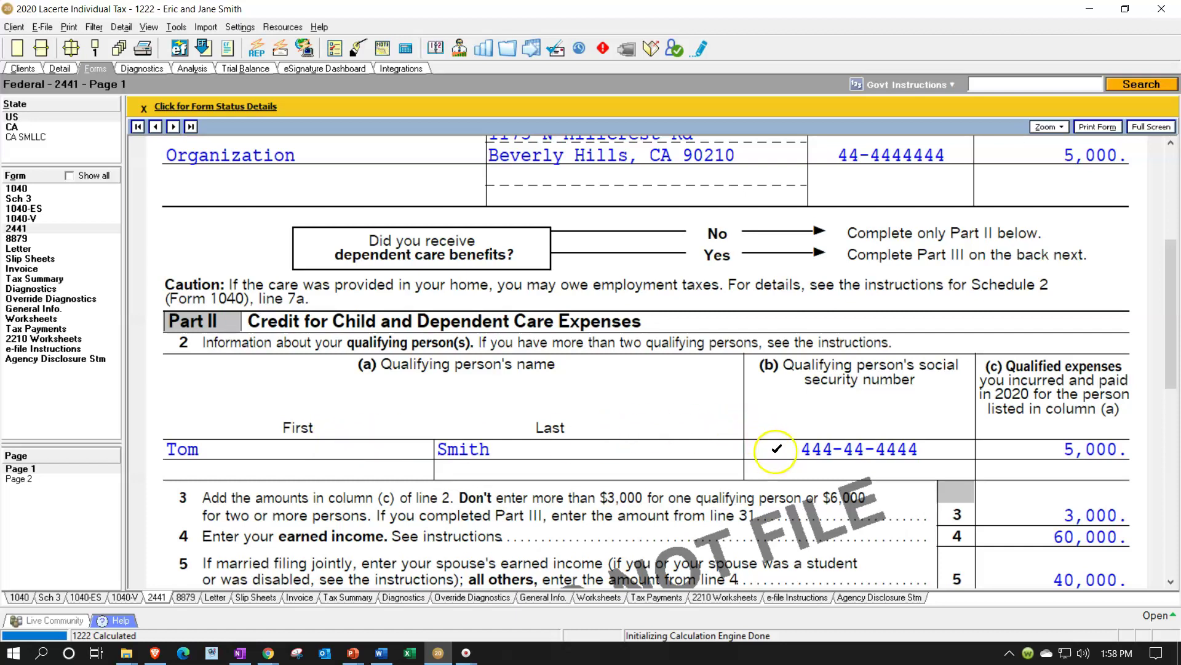
{"action": "scroll", "coordinate": [777, 448], "scroll_direction": "down", "scroll_amount": 3}
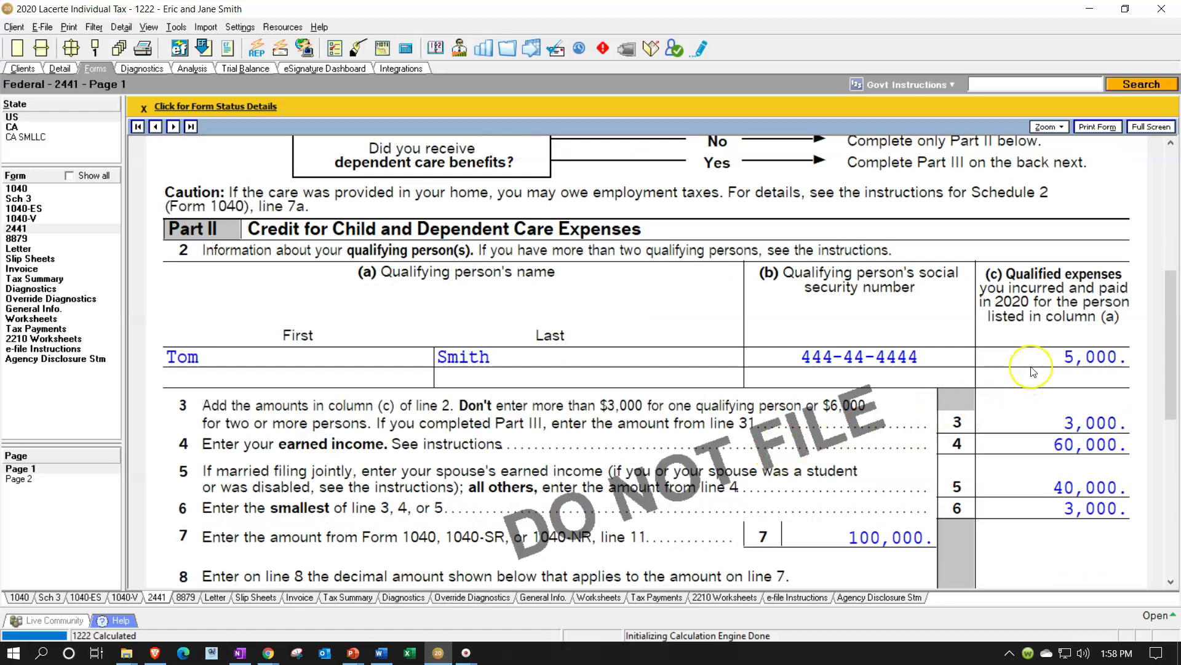
{"action": "scroll", "coordinate": [1033, 372], "scroll_direction": "down", "scroll_amount": 3}
{"action": "left_click", "coordinate": [1035, 332]}
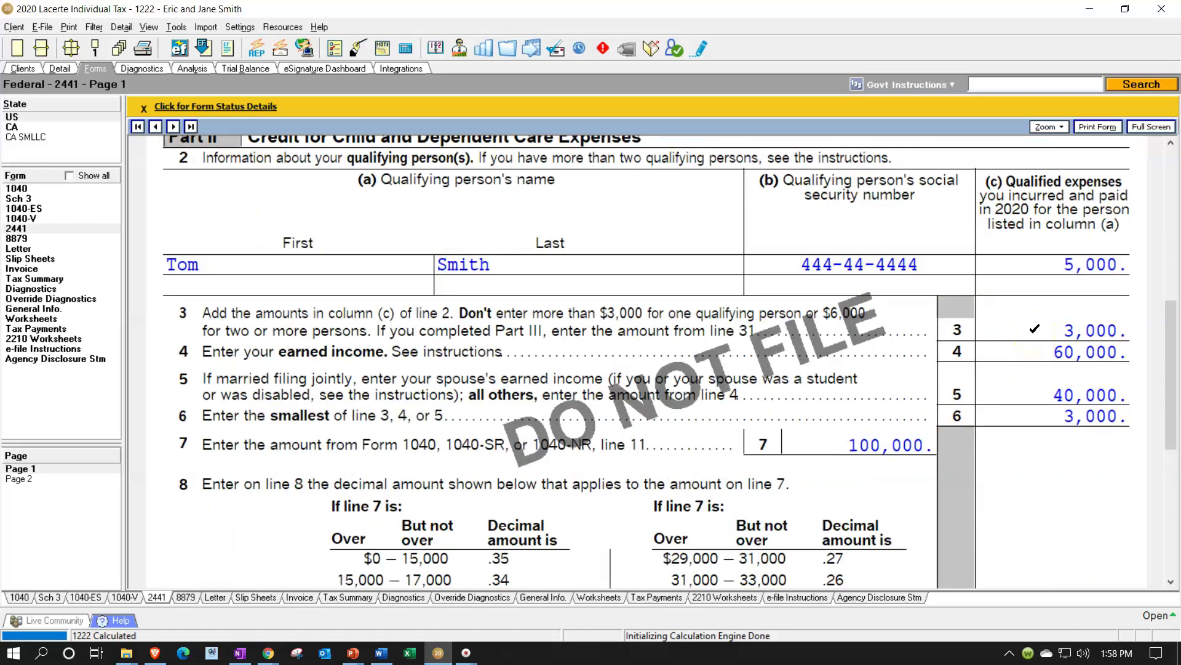
{"action": "left_click", "coordinate": [1046, 266]}
{"action": "left_click", "coordinate": [1053, 266]}
{"action": "left_click", "coordinate": [1050, 319]}
{"action": "scroll", "coordinate": [1050, 318], "scroll_direction": "down", "scroll_amount": 3}
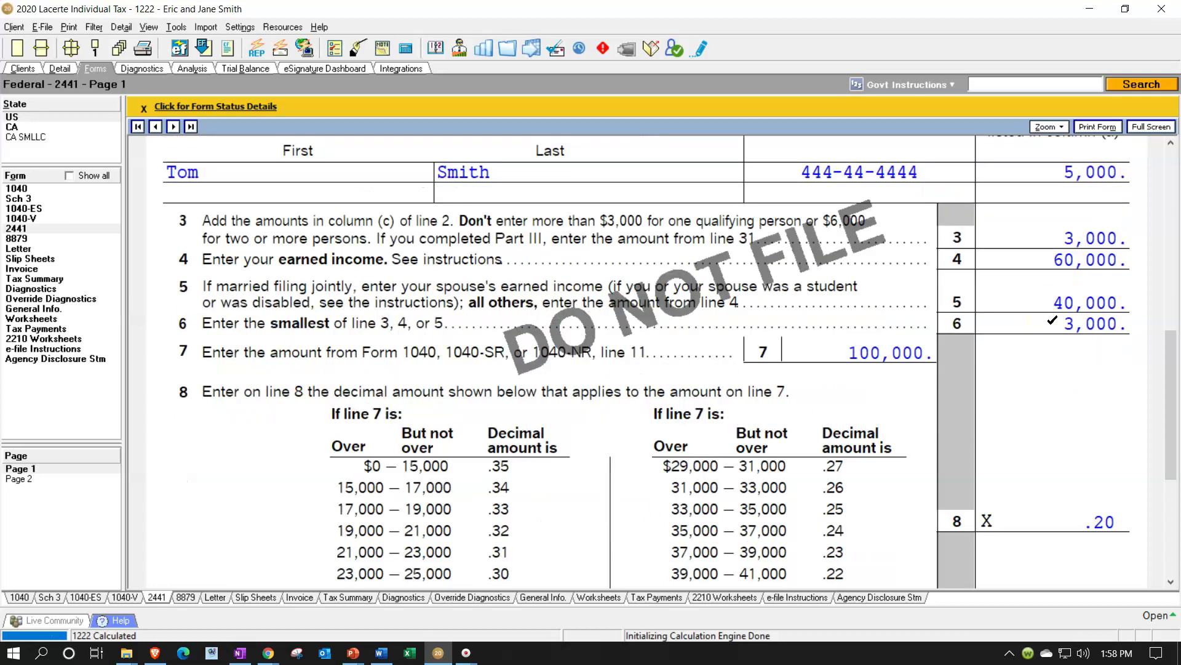
{"action": "scroll", "coordinate": [1053, 319], "scroll_direction": "down", "scroll_amount": 3}
{"action": "left_click", "coordinate": [1063, 428]}
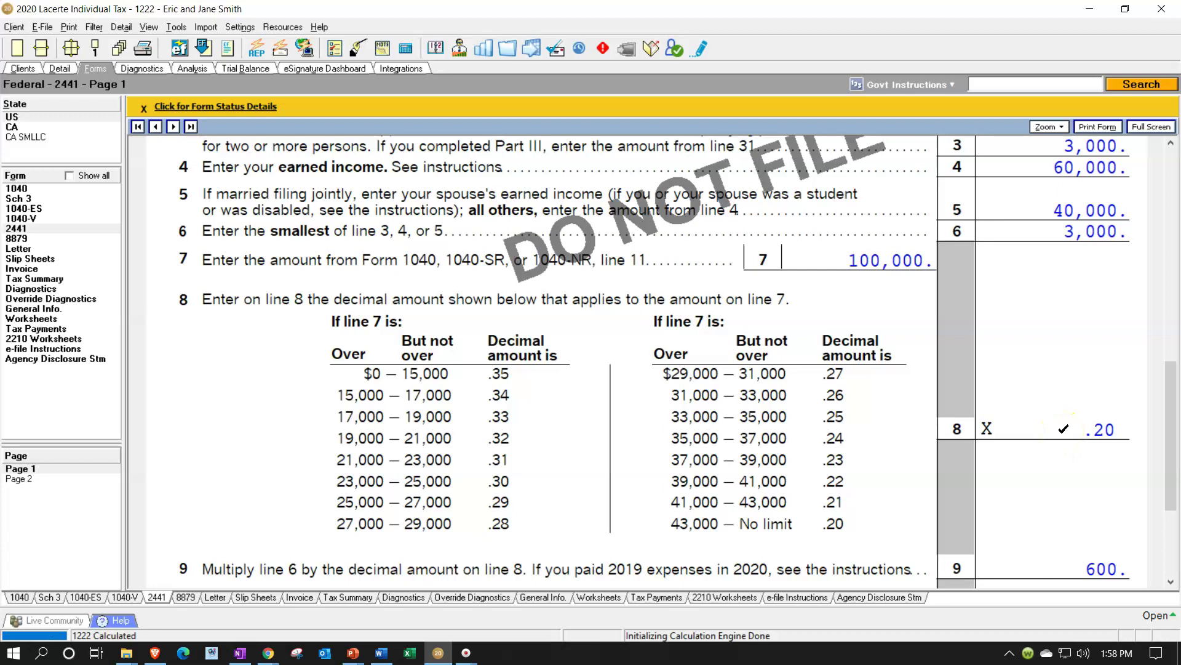
{"action": "scroll", "coordinate": [1062, 427], "scroll_direction": "down", "scroll_amount": 3}
{"action": "left_click", "coordinate": [1082, 461]}
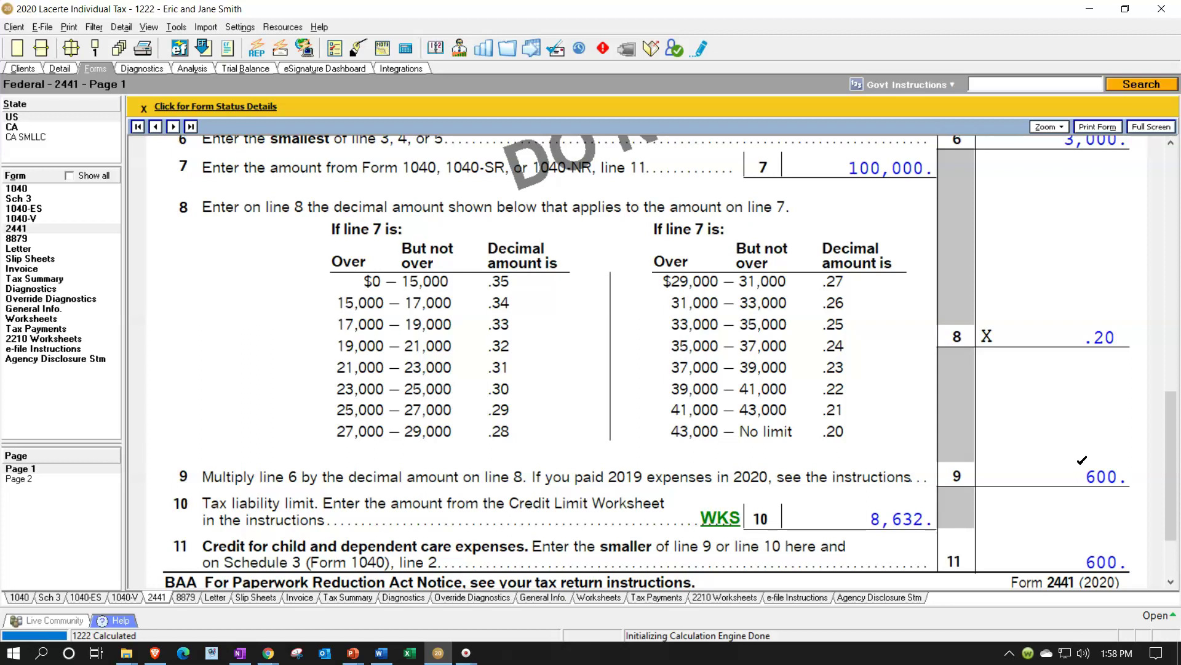
{"action": "scroll", "coordinate": [1082, 460], "scroll_direction": "down", "scroll_amount": 3}
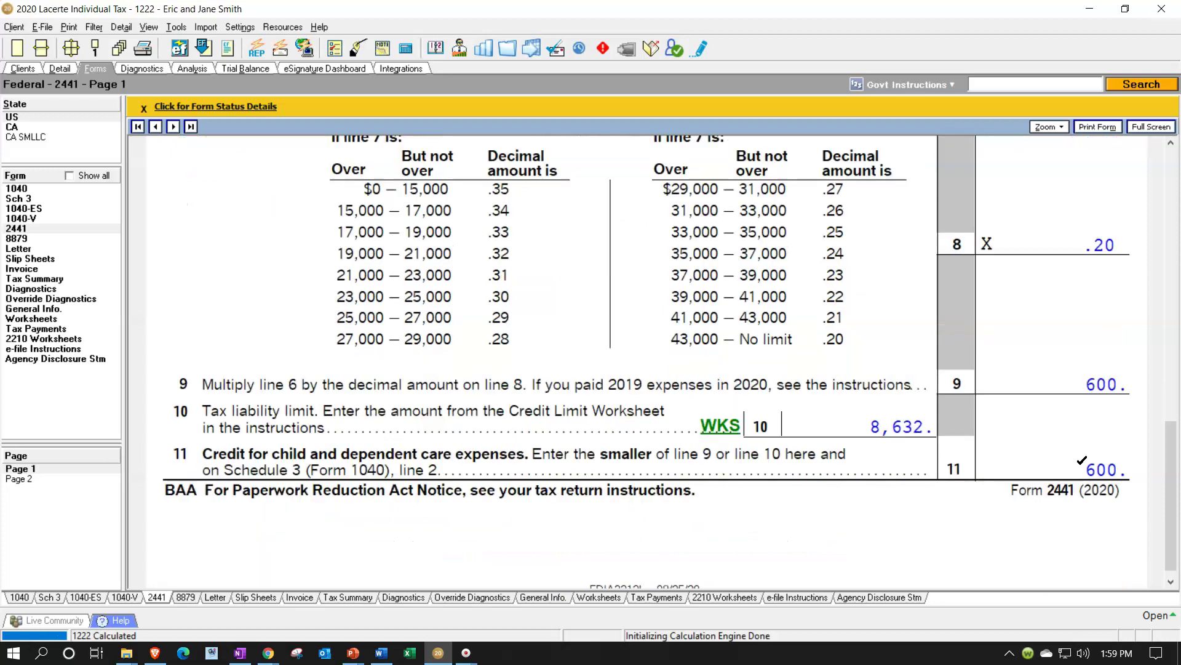
{"action": "scroll", "coordinate": [1077, 400], "scroll_direction": "up", "scroll_amount": 6}
{"action": "scroll", "coordinate": [1070, 295], "scroll_direction": "up", "scroll_amount": 3}
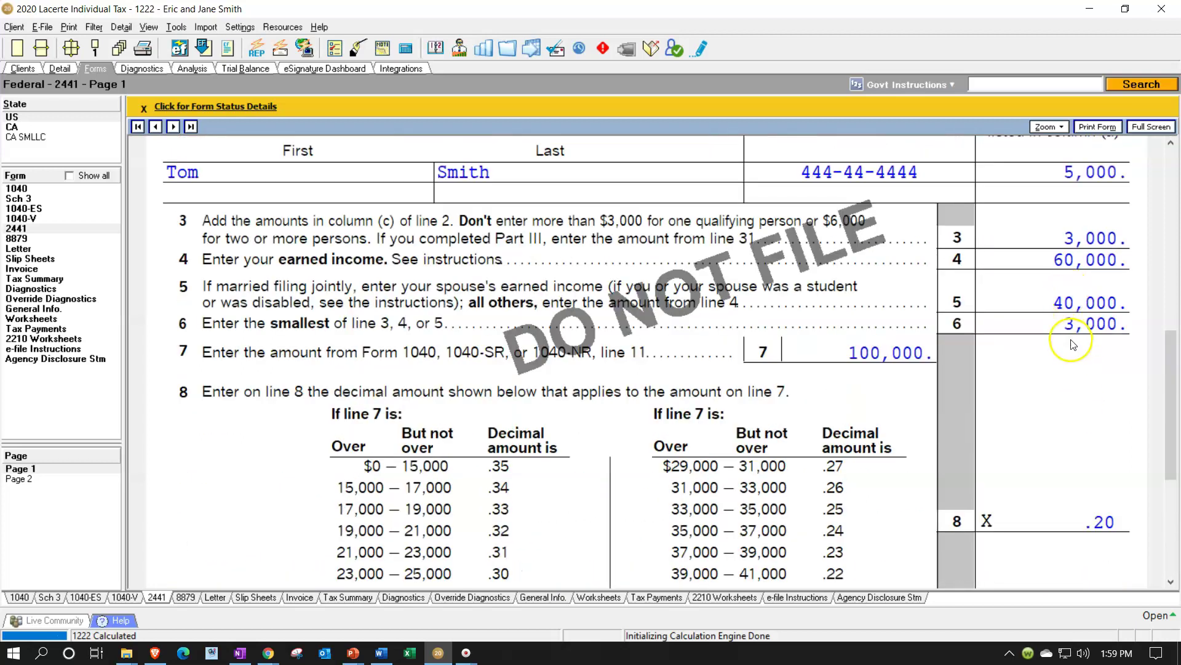
{"action": "scroll", "coordinate": [1071, 338], "scroll_direction": "down", "scroll_amount": 9}
{"action": "scroll", "coordinate": [1076, 421], "scroll_direction": "up", "scroll_amount": 9}
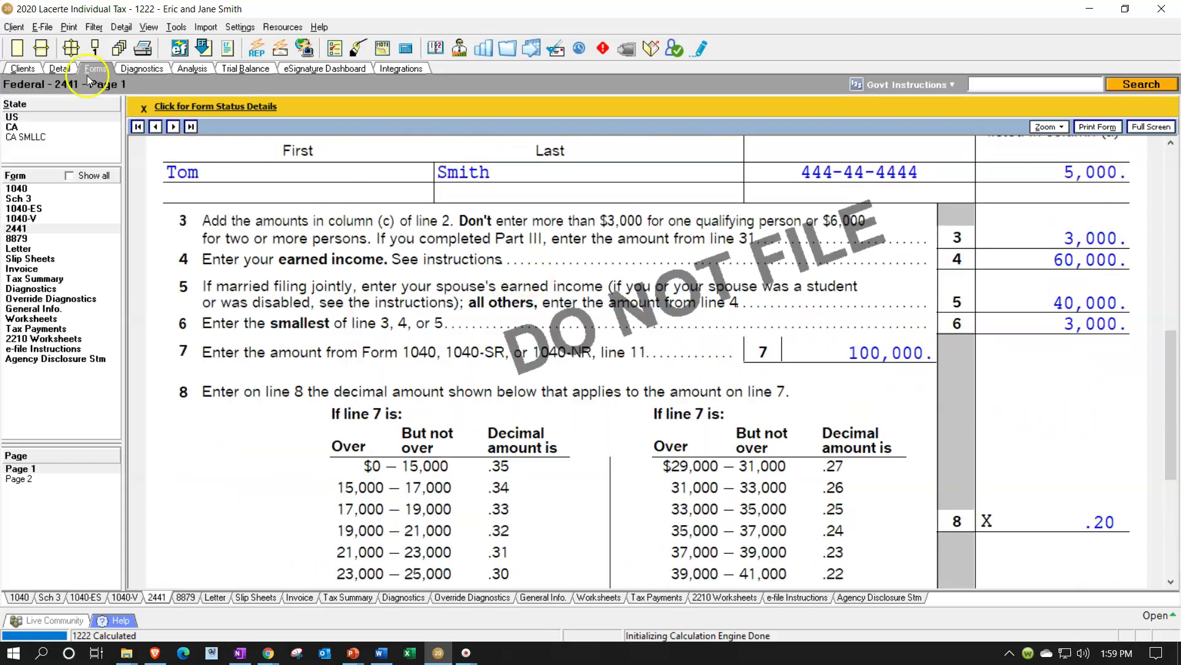
Step: Set the provider's total paid and Tom's qualified expenses to 3,000, then check Form 2441
{"action": "left_click", "coordinate": [60, 69]}
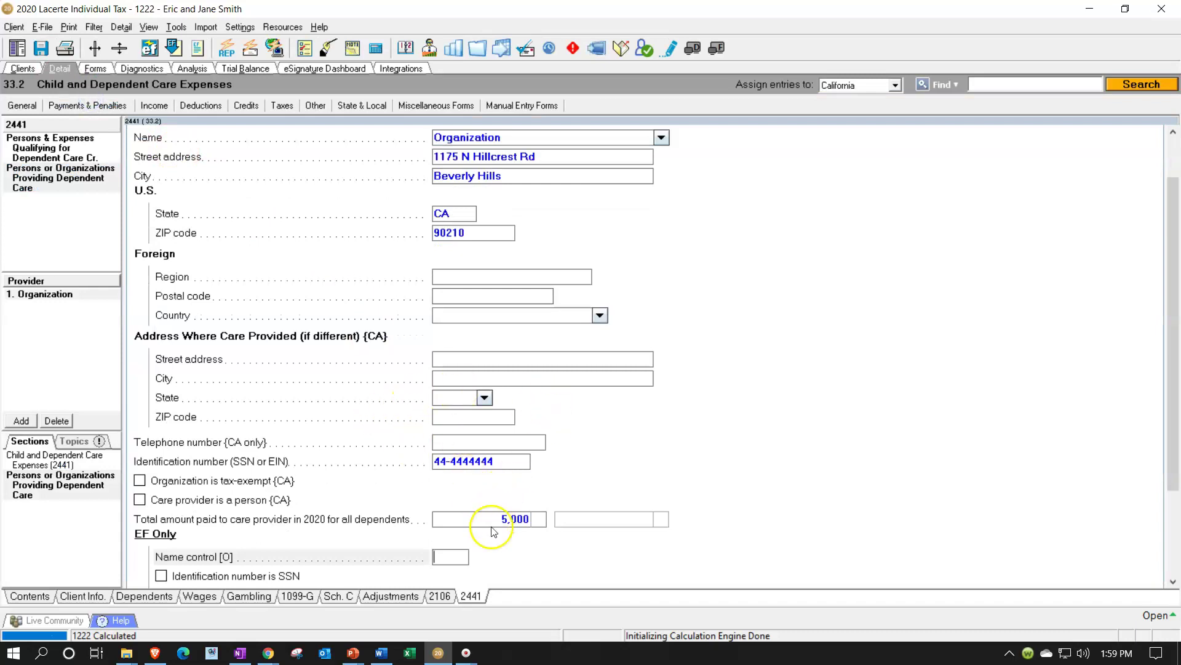
{"action": "left_click", "coordinate": [534, 519]}
{"action": "type", "text": "3,00"}
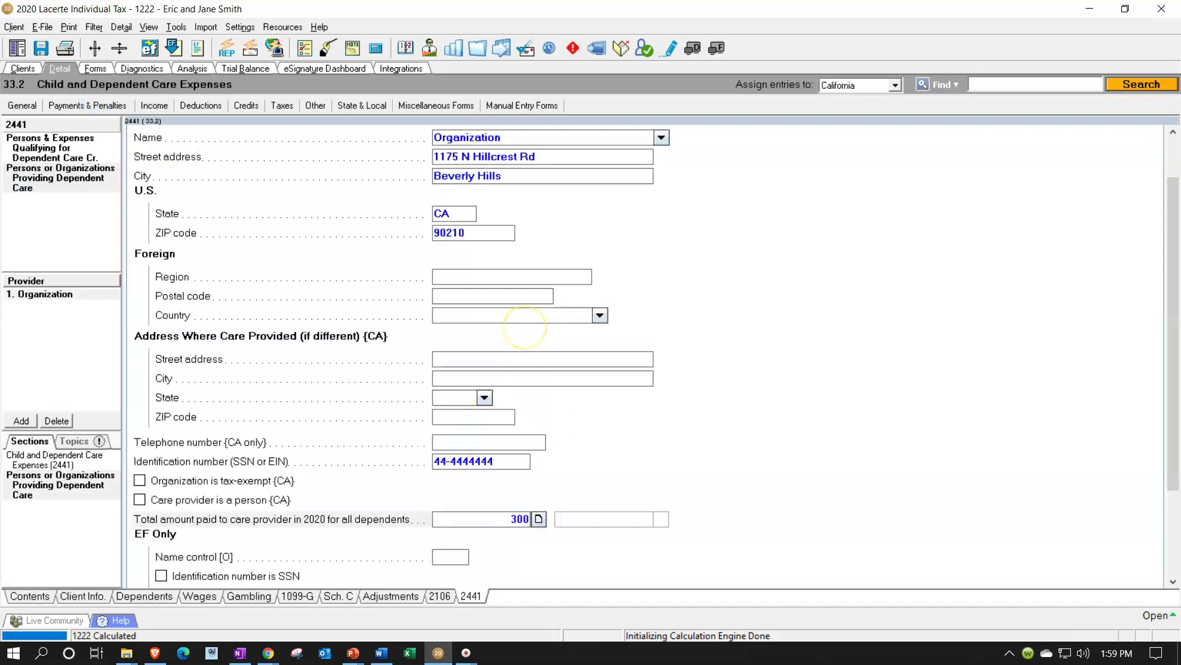
{"action": "type", "text": "0"}
{"action": "left_click", "coordinate": [49, 148]}
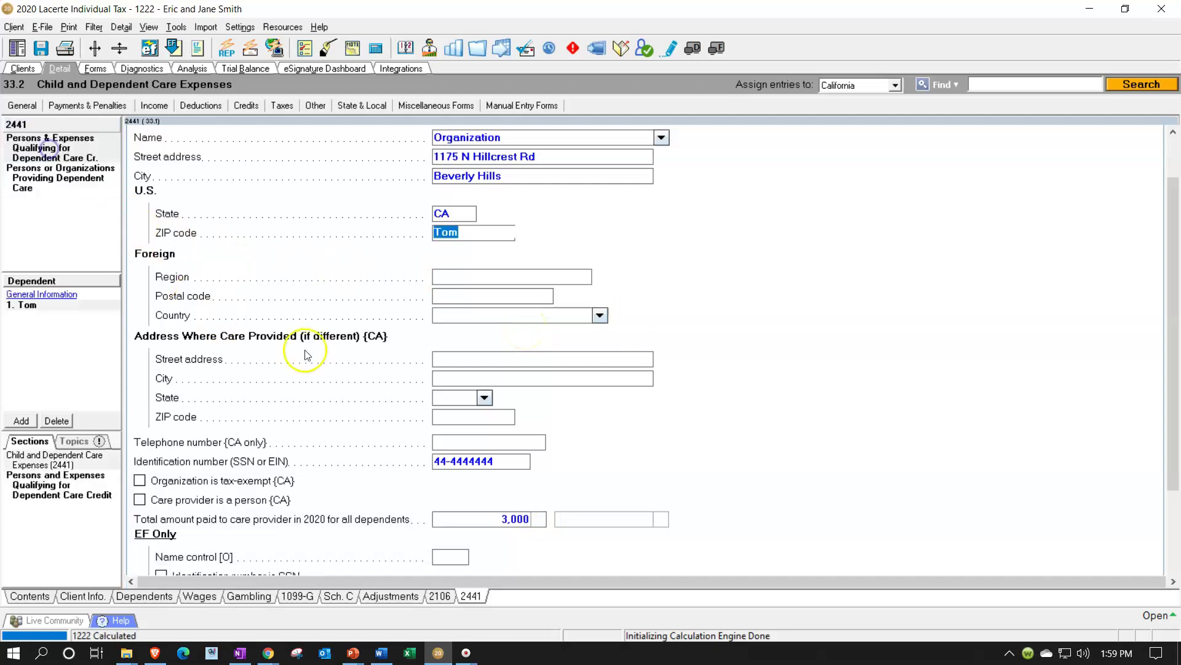
{"action": "left_click", "coordinate": [523, 339]}
{"action": "type", "text": "3"}
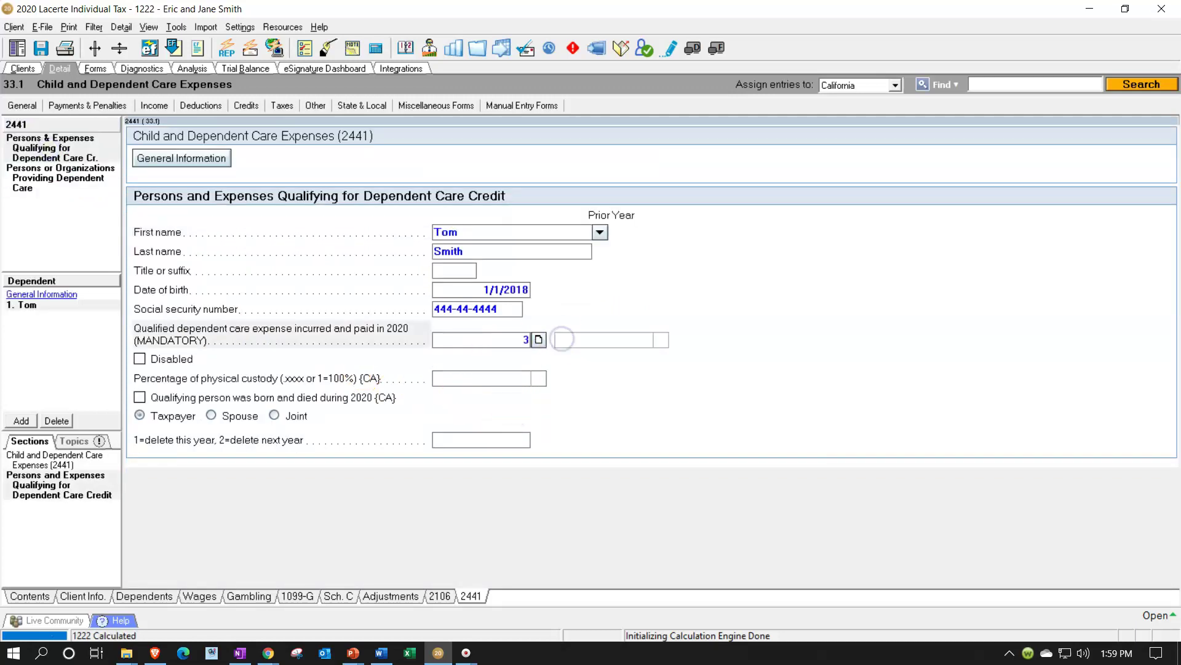
{"action": "type", "text": ",000"}
{"action": "key", "text": "Tab"}
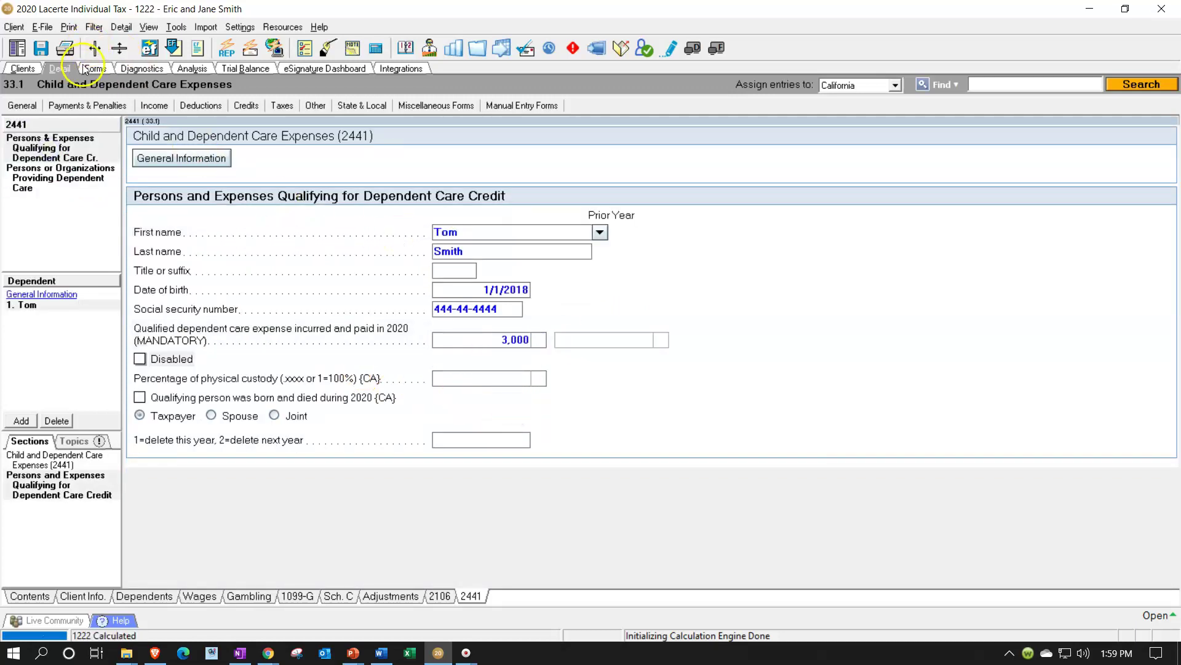
{"action": "left_click", "coordinate": [86, 68]}
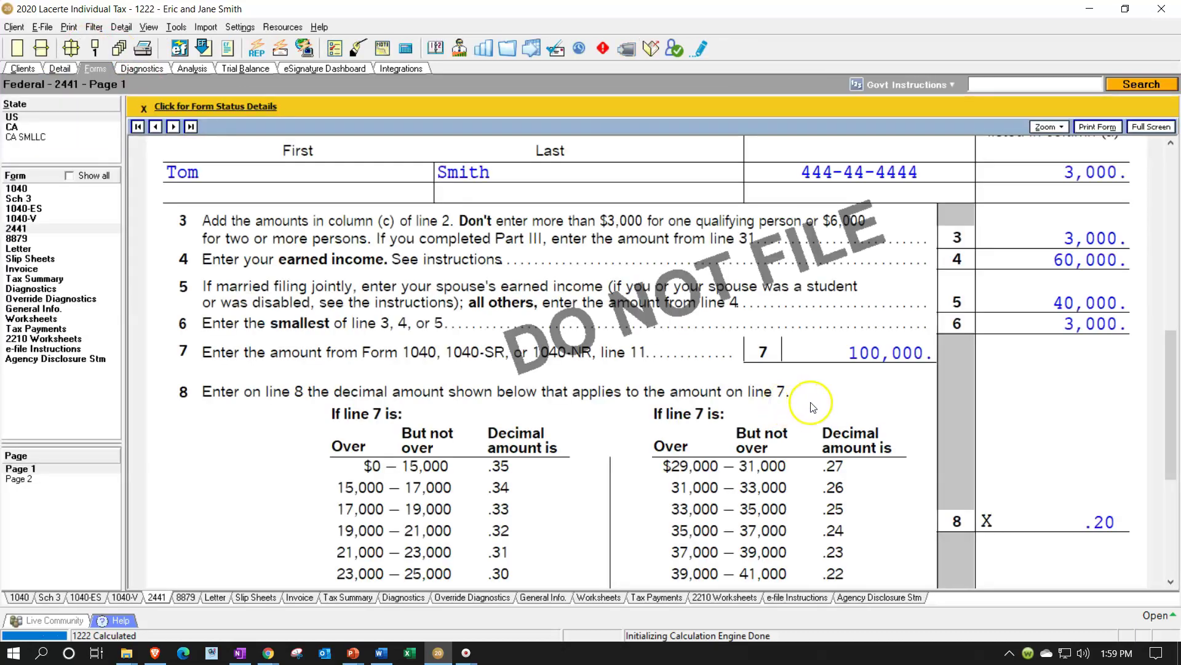
{"action": "scroll", "coordinate": [1017, 430], "scroll_direction": "down", "scroll_amount": 5}
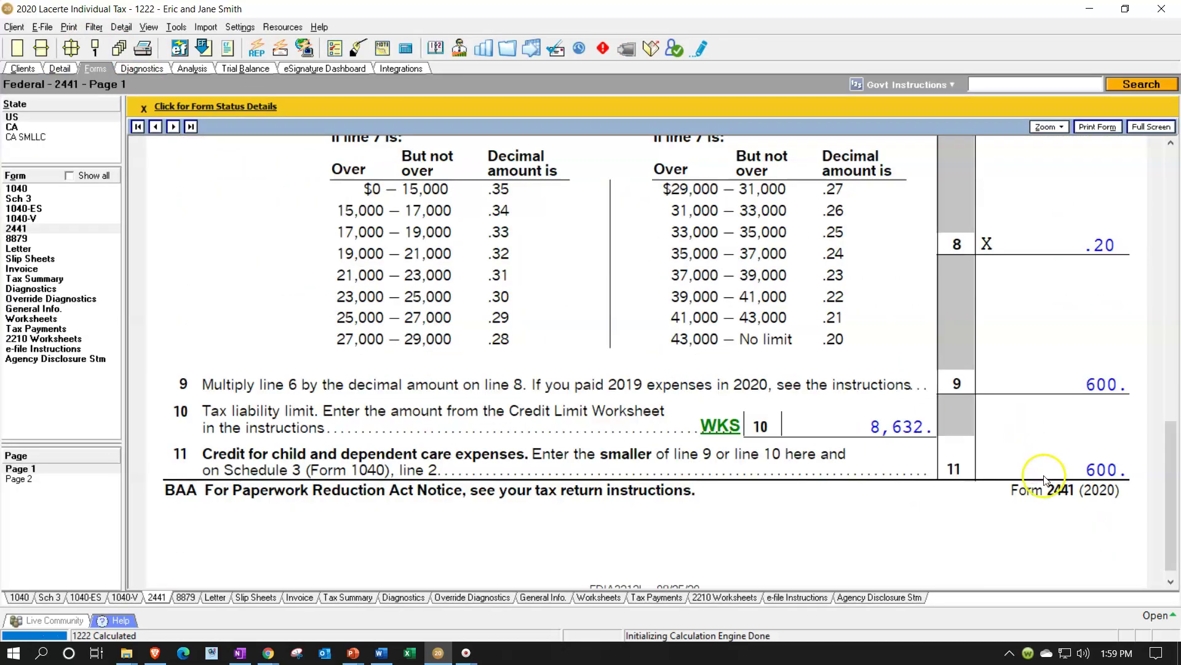
{"action": "scroll", "coordinate": [1044, 479], "scroll_direction": "up", "scroll_amount": 6}
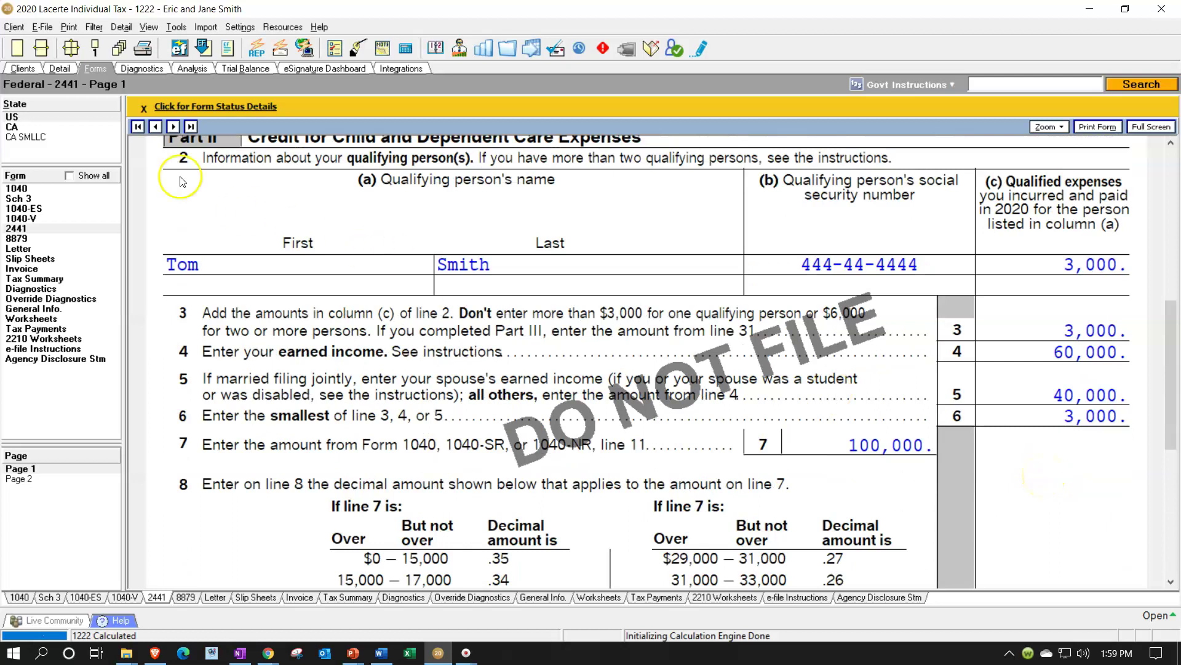
Step: Lower Tom's expenses and the provider's total paid to 2,000, then review Form 2441's 400 credit
{"action": "left_click", "coordinate": [66, 68]}
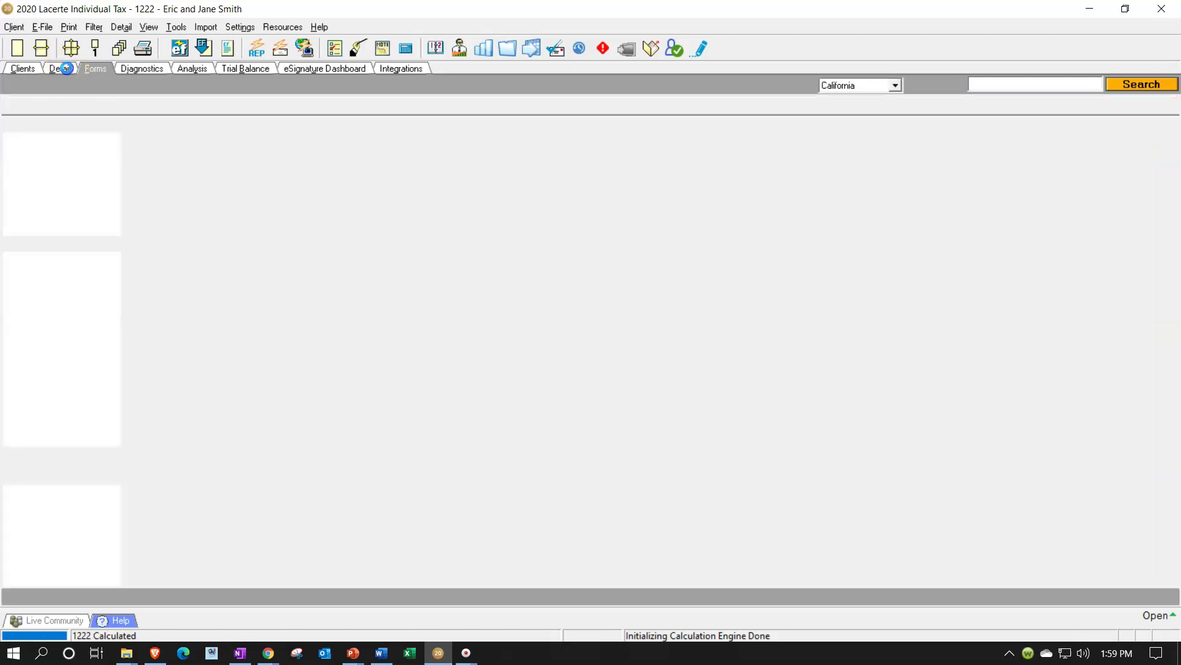
{"action": "left_click", "coordinate": [502, 338]}
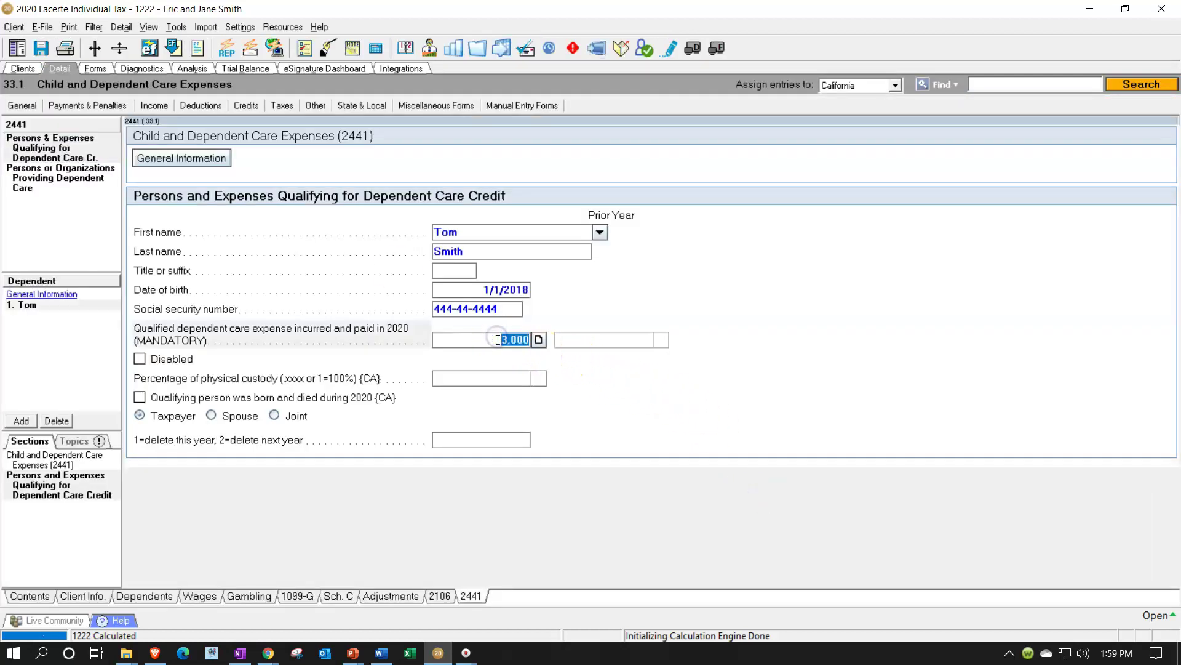
{"action": "type", "text": "2"}
{"action": "key", "text": "Tab"}
{"action": "left_click", "coordinate": [68, 176]}
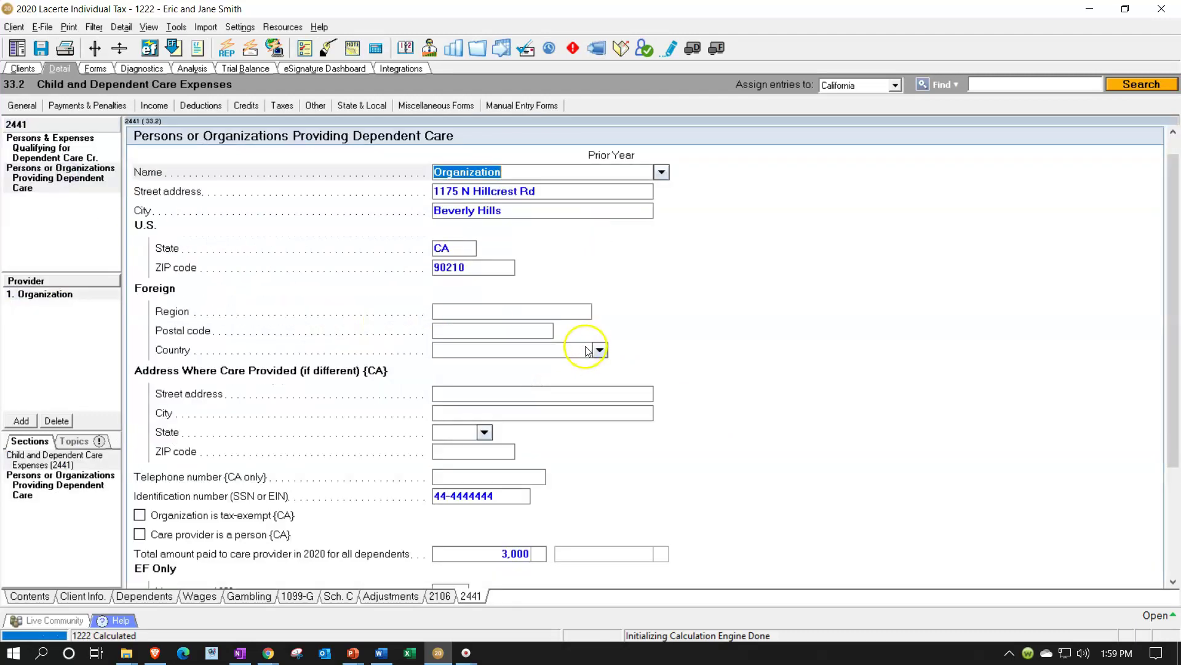
{"action": "left_click", "coordinate": [501, 553]}
{"action": "type", "text": "2,00"}
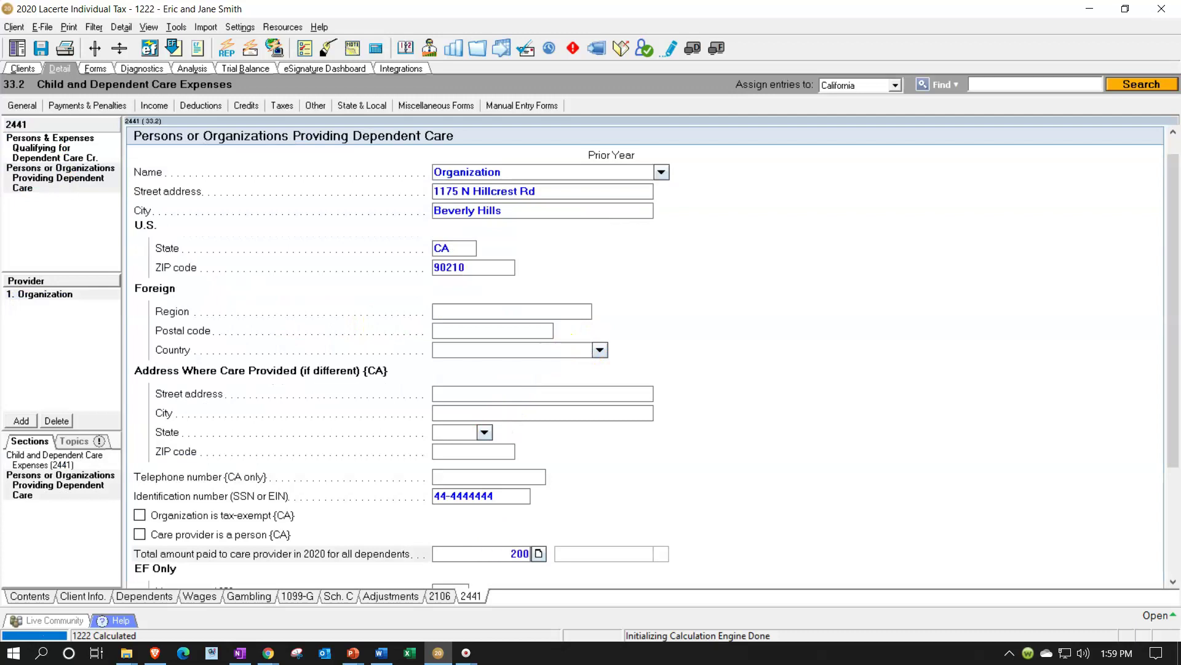
{"action": "type", "text": "0"}
{"action": "key", "text": "Tab"}
{"action": "left_click", "coordinate": [96, 70]}
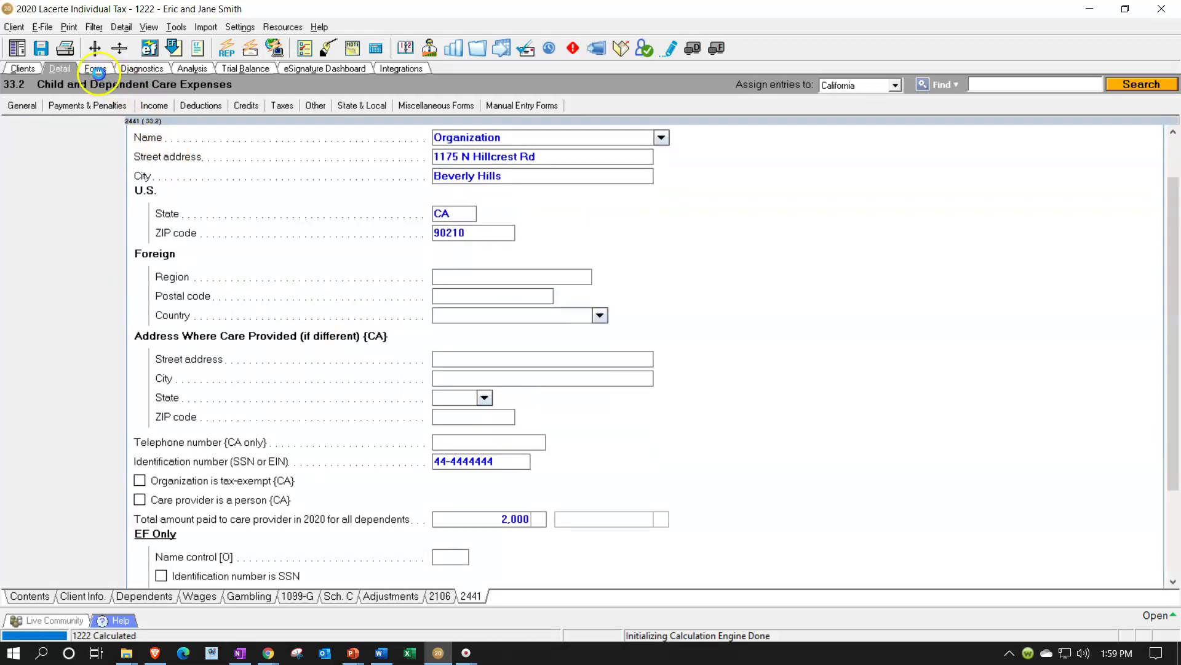
{"action": "scroll", "coordinate": [898, 332], "scroll_direction": "down", "scroll_amount": 2}
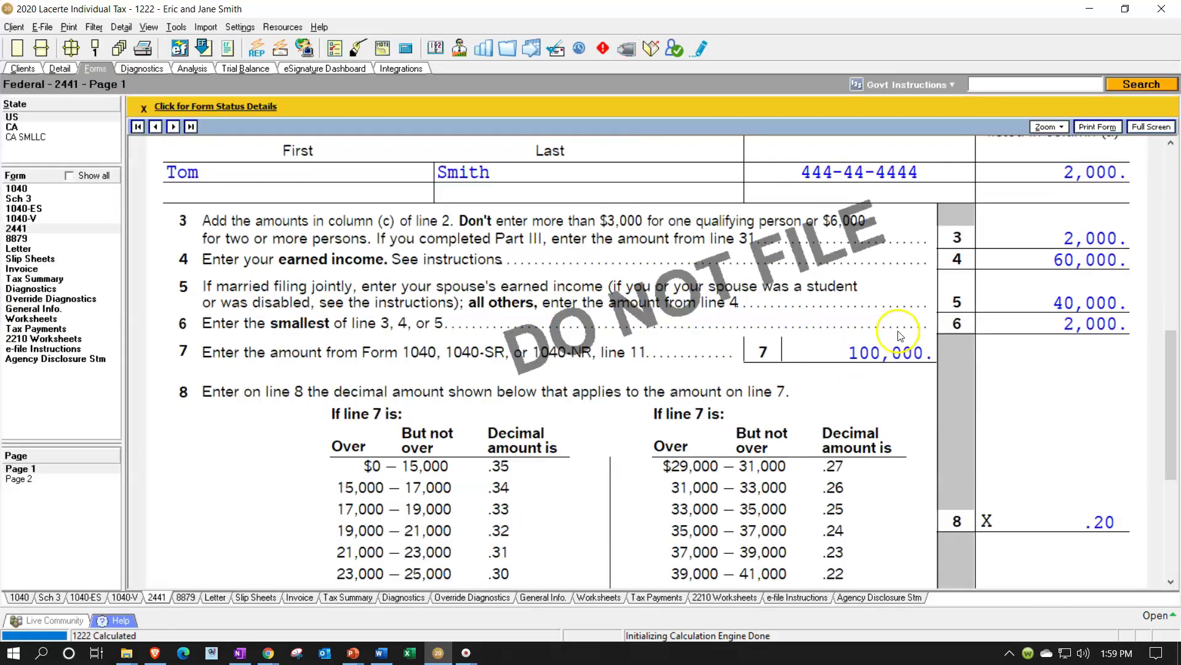
{"action": "scroll", "coordinate": [899, 333], "scroll_direction": "down", "scroll_amount": 2}
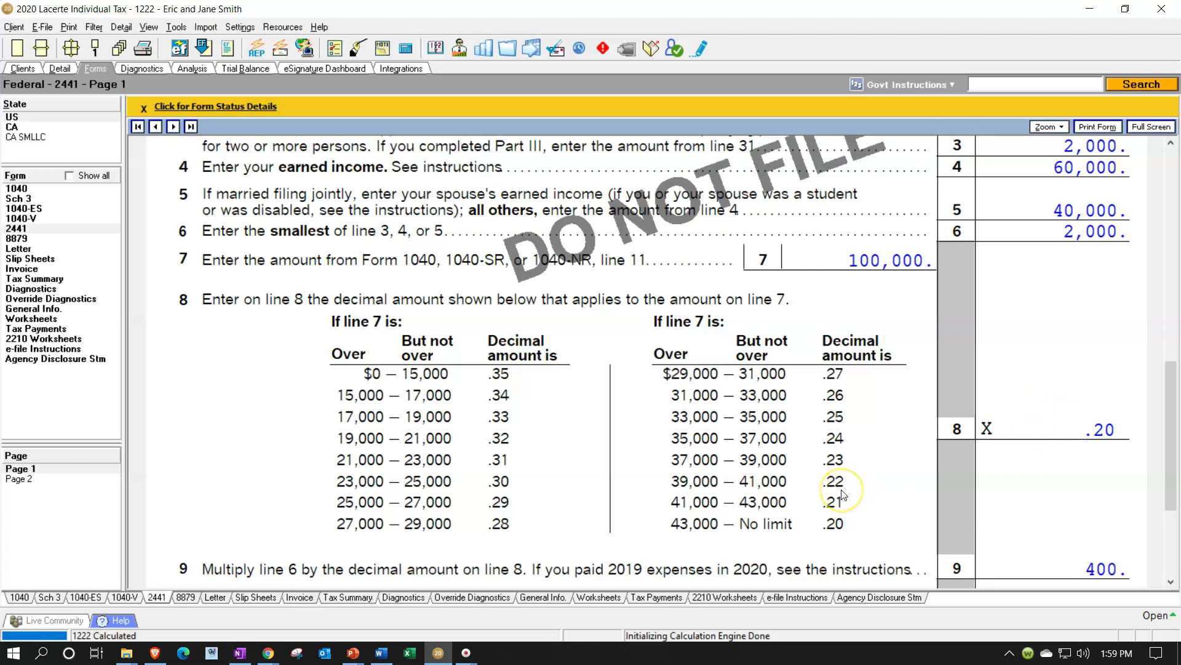
{"action": "scroll", "coordinate": [843, 496], "scroll_direction": "down", "scroll_amount": 3}
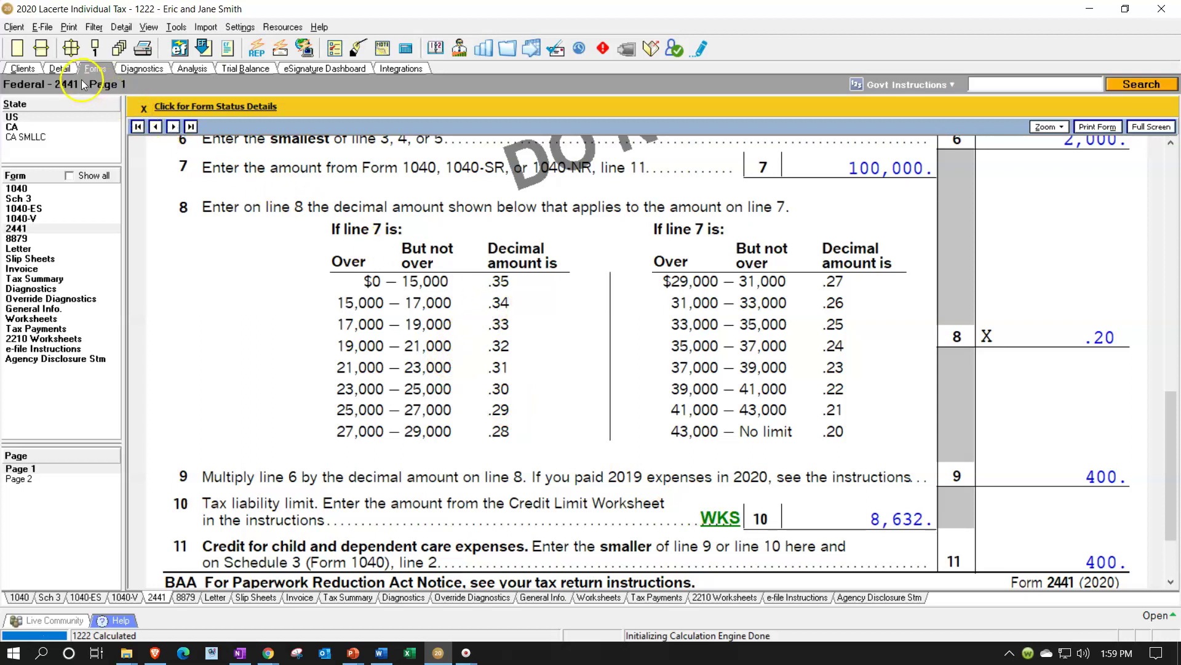
Step: Change both W-2 wages to 20,000 and view Form 2441's recalculated 440 credit
{"action": "left_click", "coordinate": [60, 70]}
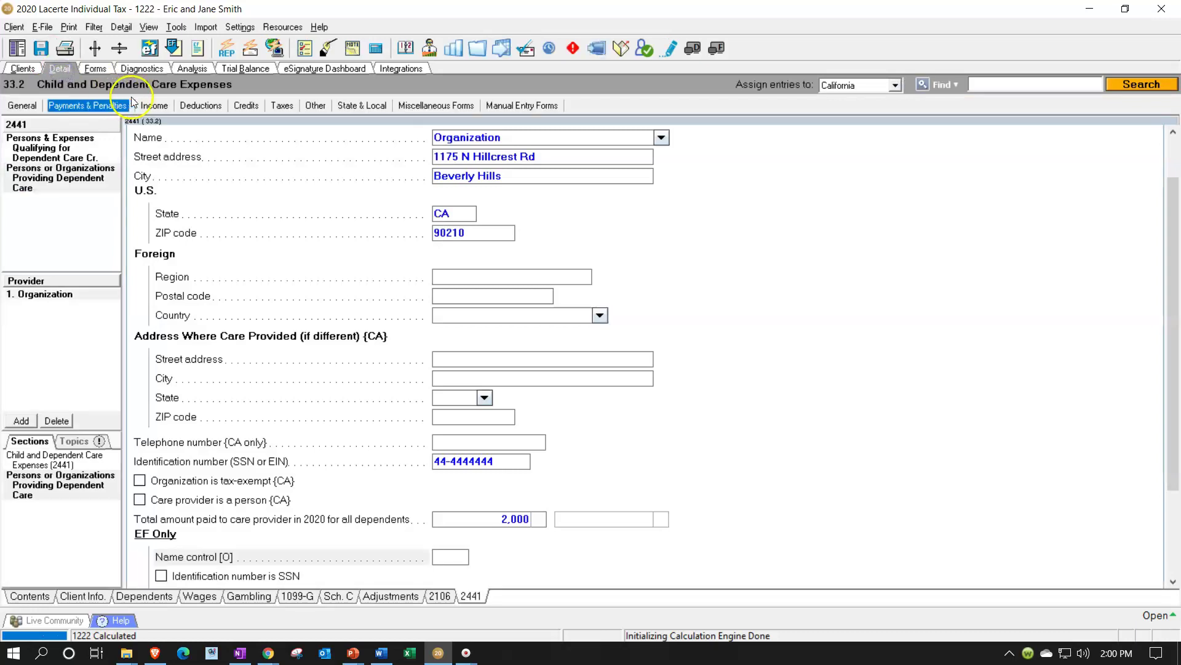
{"action": "left_click", "coordinate": [155, 105]}
{"action": "left_click", "coordinate": [164, 121]}
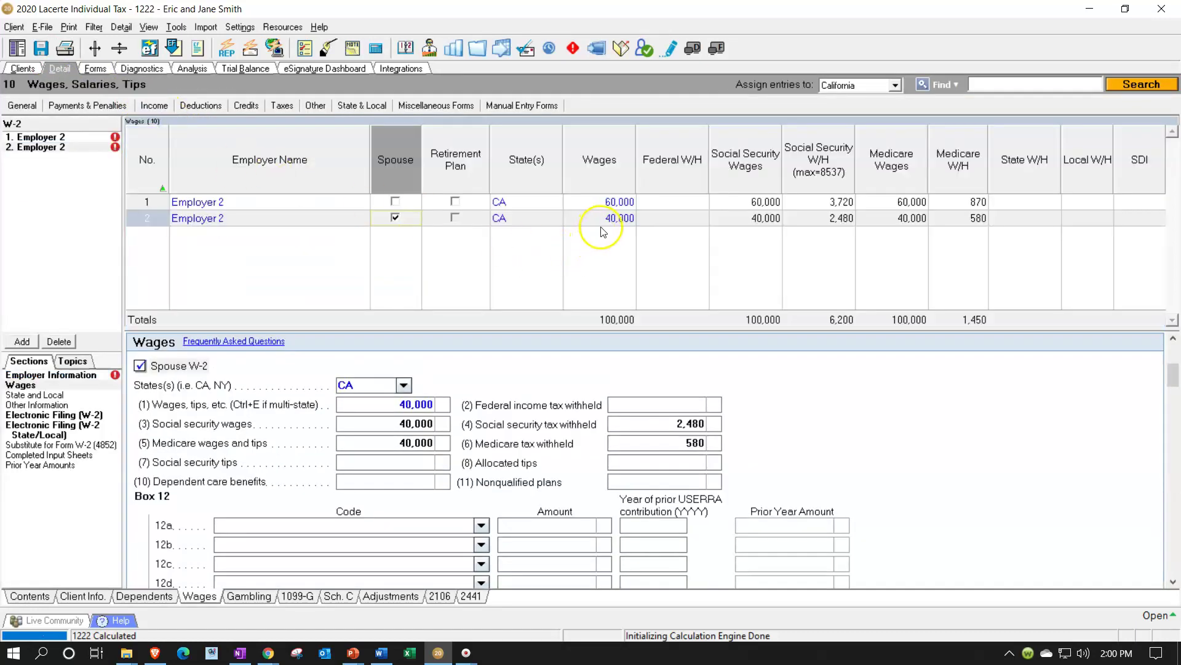
{"action": "left_click", "coordinate": [616, 202]}
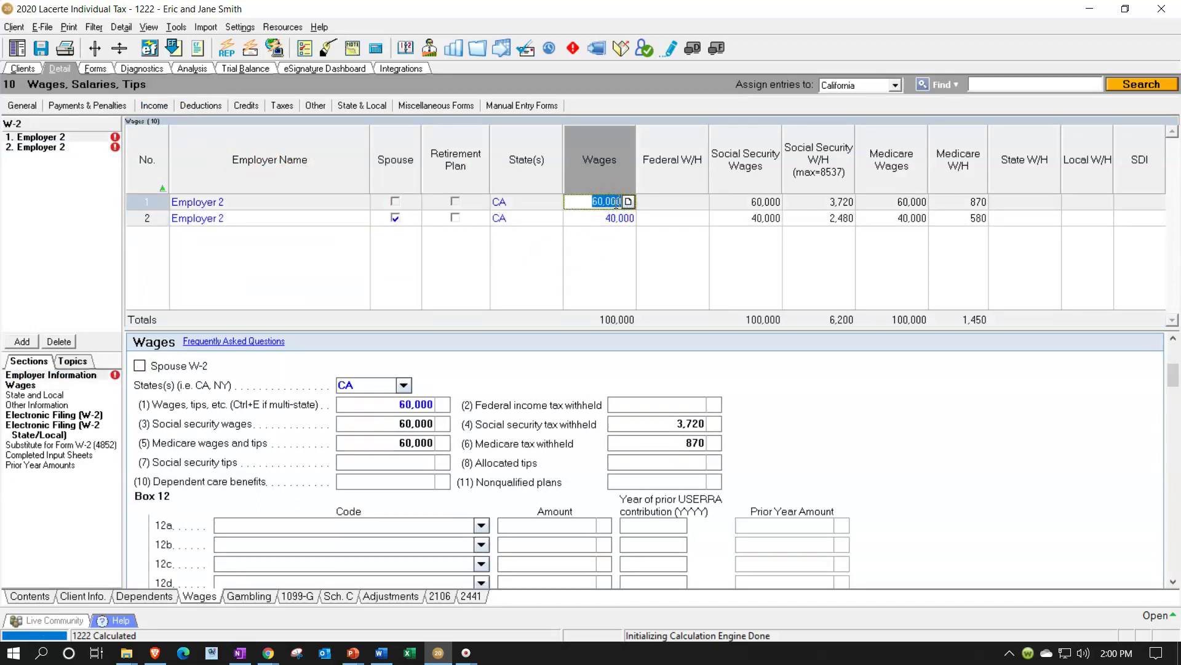
{"action": "type", "text": "2"}
{"action": "type", "text": "0,000"}
{"action": "key", "text": "Tab"}
{"action": "left_click", "coordinate": [615, 217]}
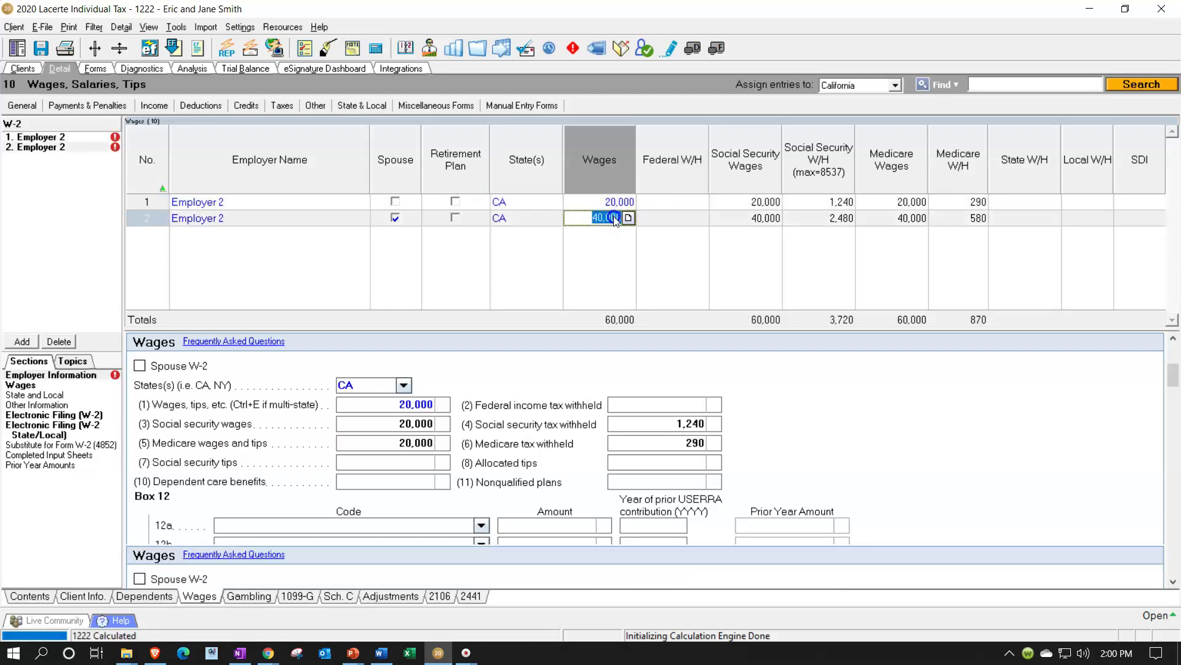
{"action": "type", "text": "2"}
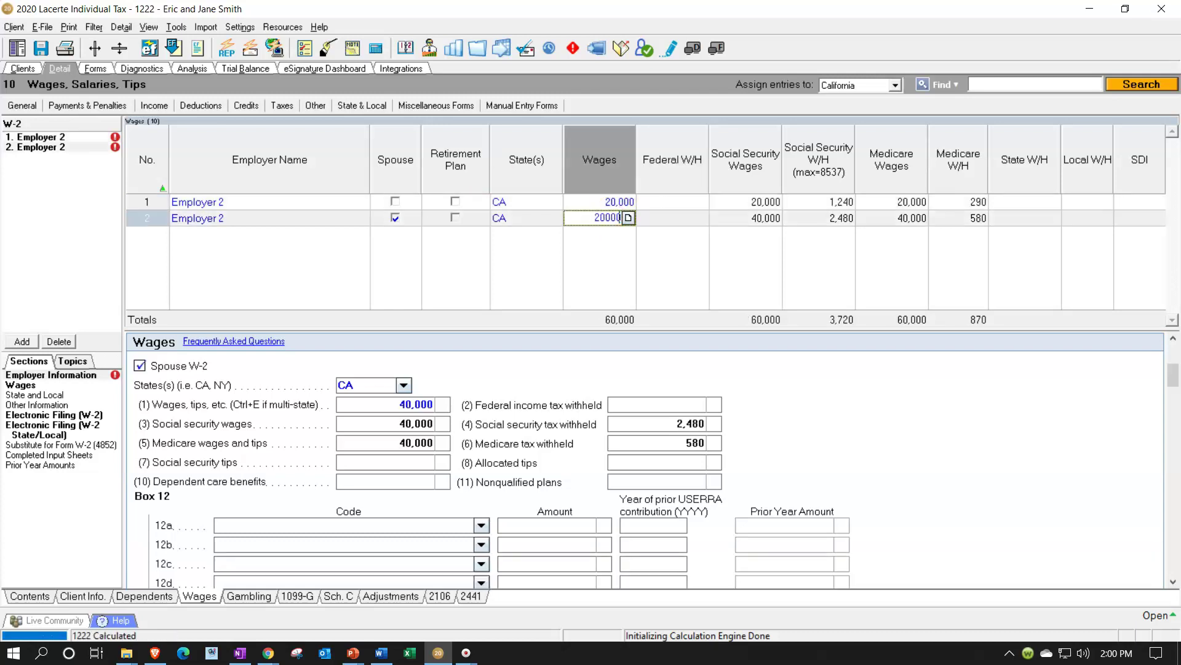
{"action": "type", "text": "0,000"}
{"action": "key", "text": "Tab"}
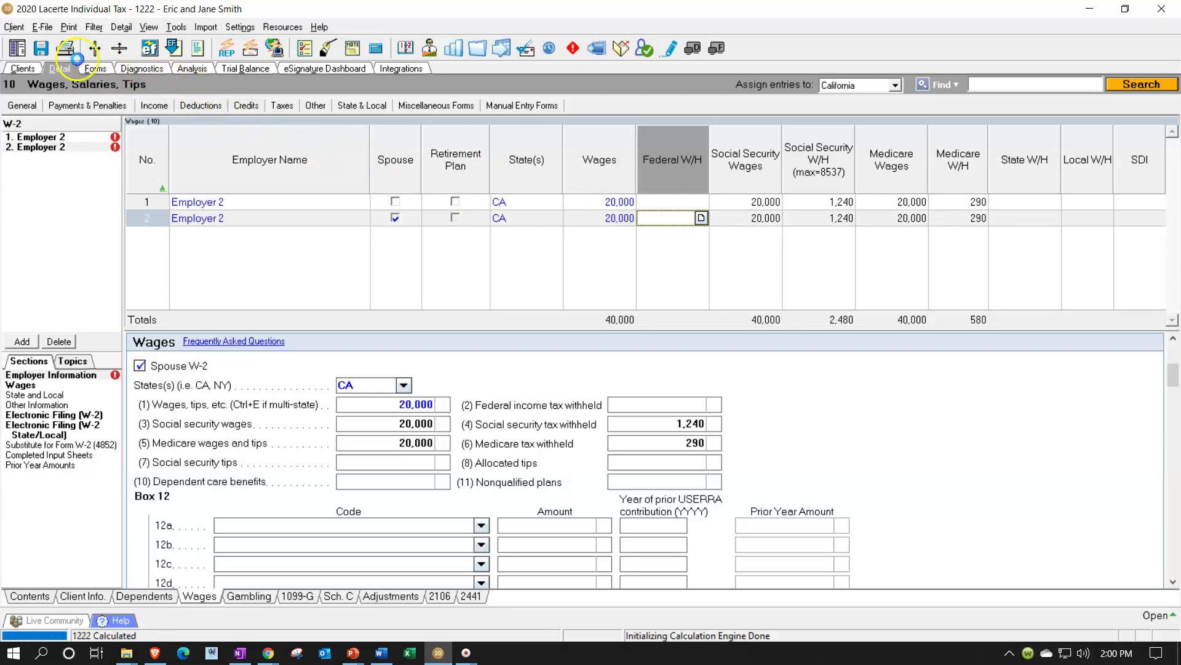
{"action": "left_click", "coordinate": [92, 67]}
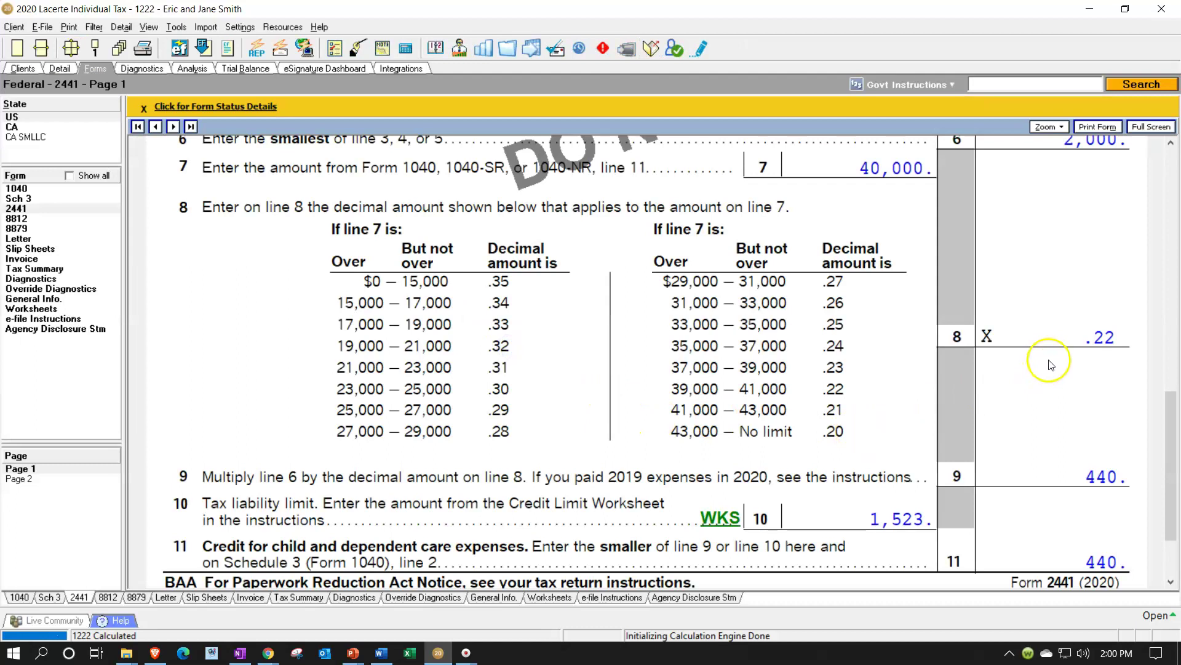
{"action": "scroll", "coordinate": [1054, 354], "scroll_direction": "up", "scroll_amount": 3}
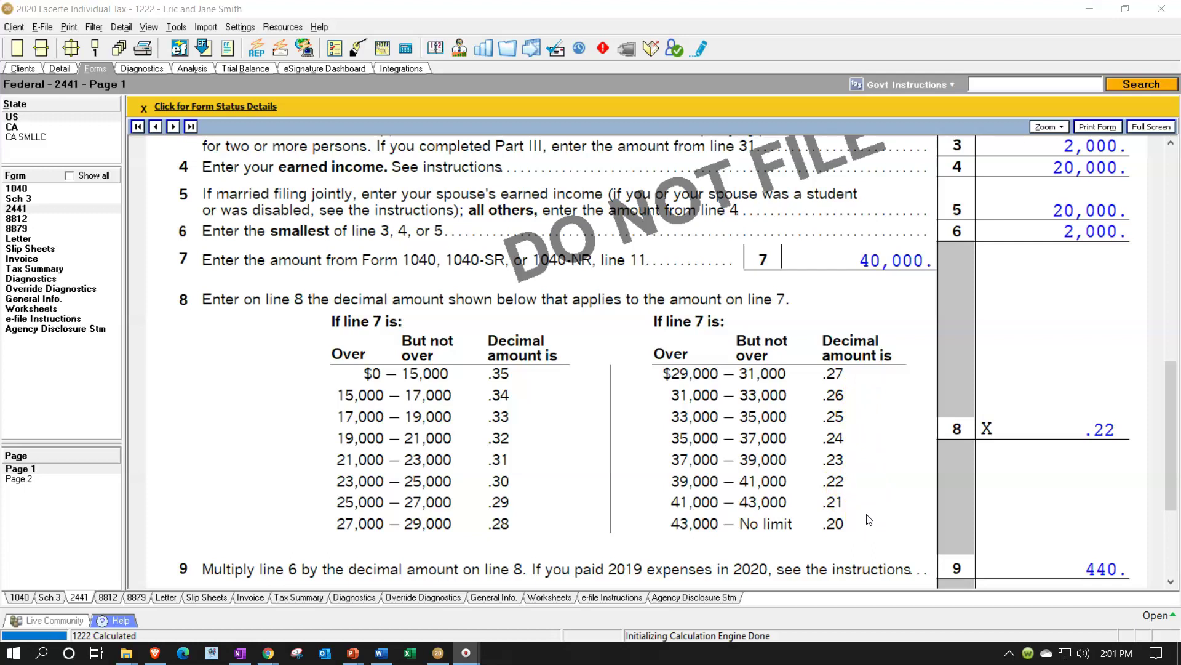
{"action": "scroll", "coordinate": [987, 484], "scroll_direction": "down", "scroll_amount": 3}
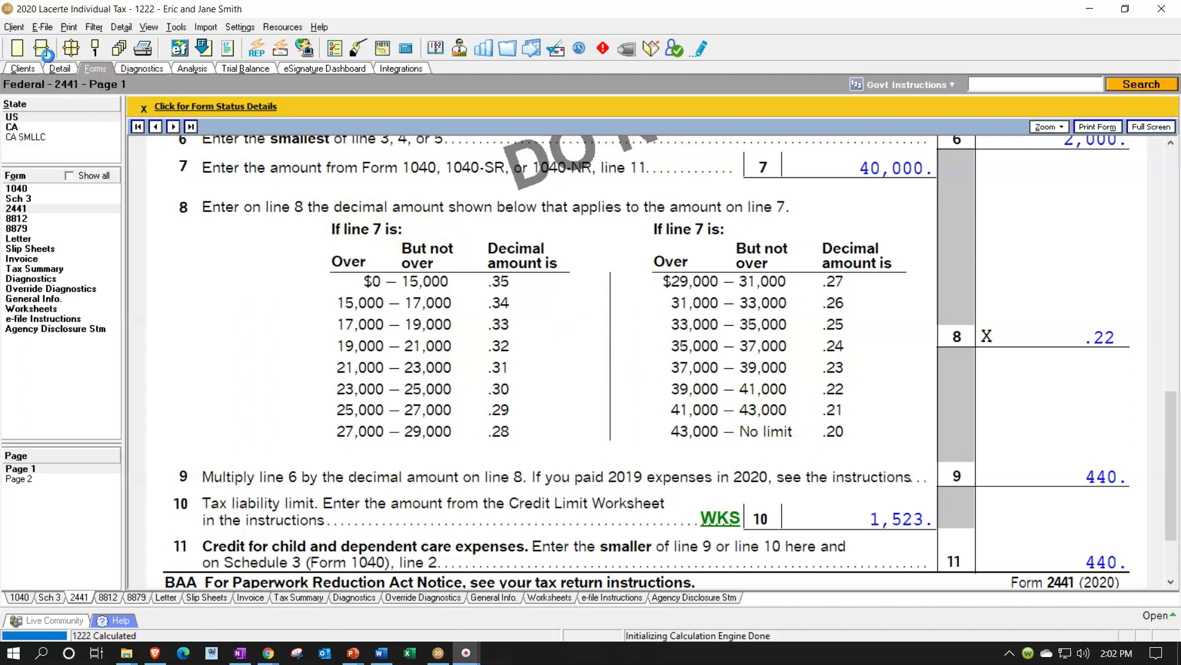
Step: Clear the Spouse mark on the second W-2
{"action": "left_click", "coordinate": [42, 49]}
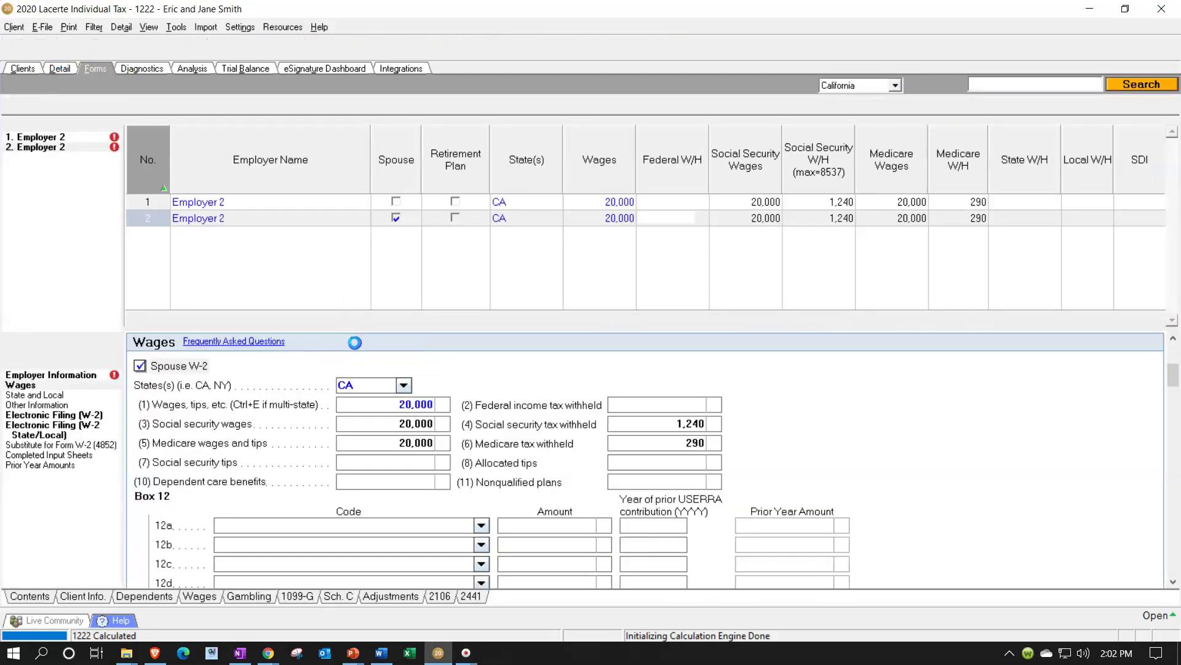
{"action": "left_click", "coordinate": [397, 231]}
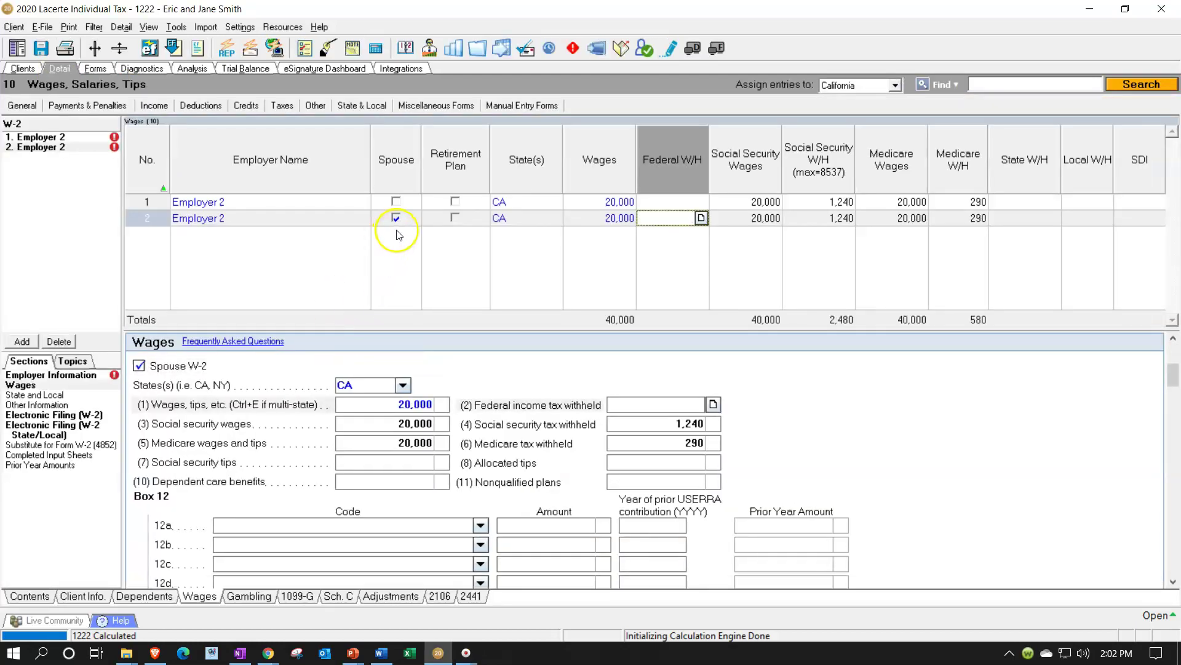
{"action": "left_click", "coordinate": [396, 217]}
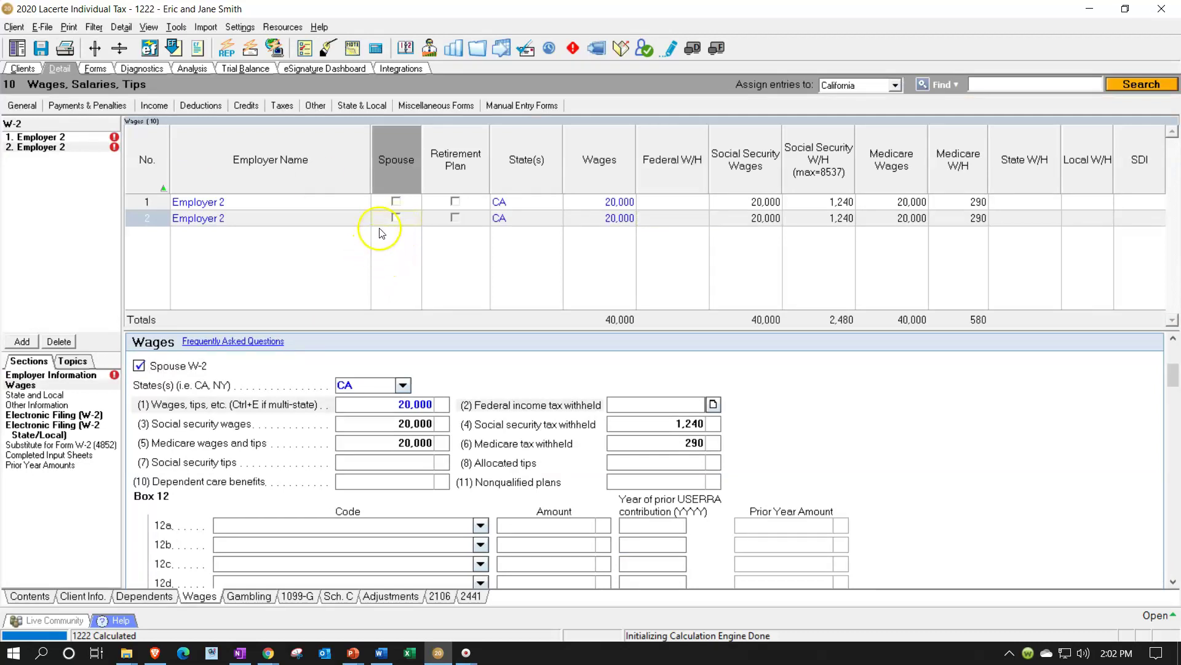
{"action": "left_click", "coordinate": [412, 211]}
Step: Review Form 1040 page 2 and jump to the Child and Dependent Care Expenses input
{"action": "left_click", "coordinate": [69, 69]}
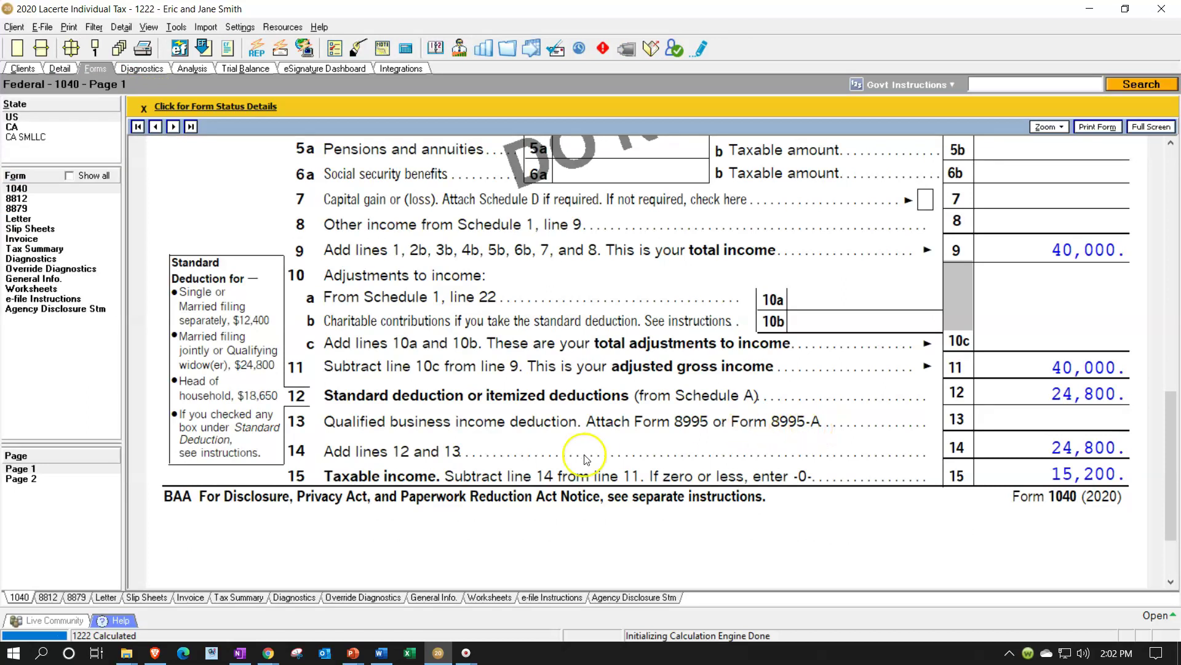
{"action": "left_click", "coordinate": [28, 479]}
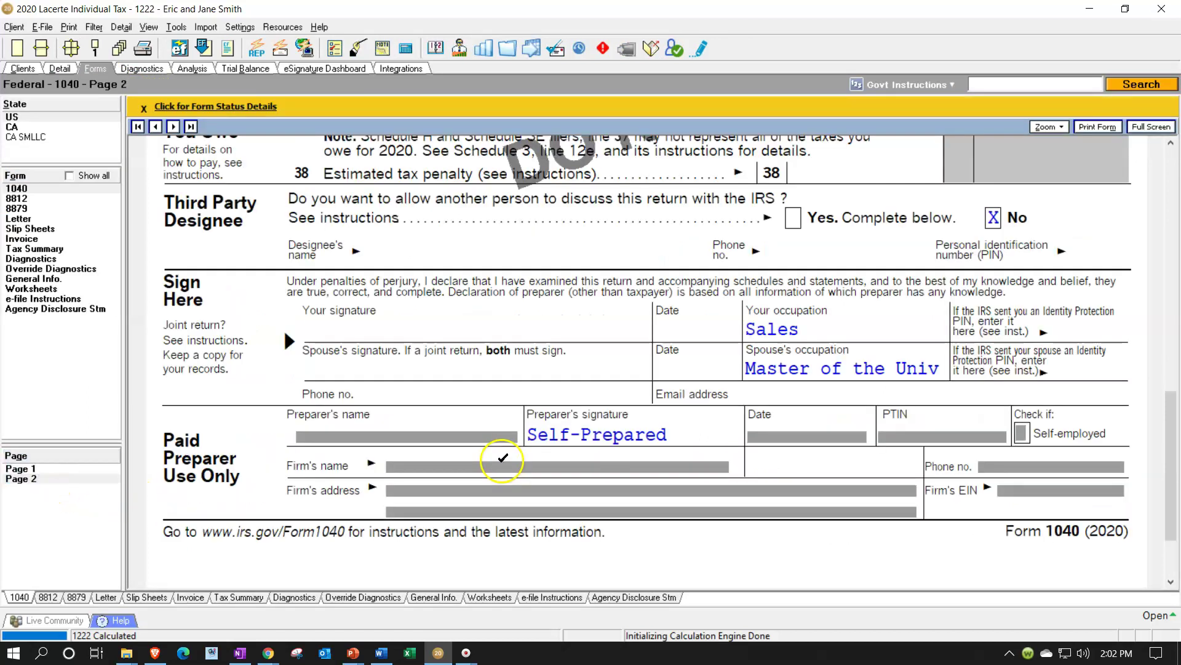
{"action": "scroll", "coordinate": [542, 450], "scroll_direction": "up", "scroll_amount": 10}
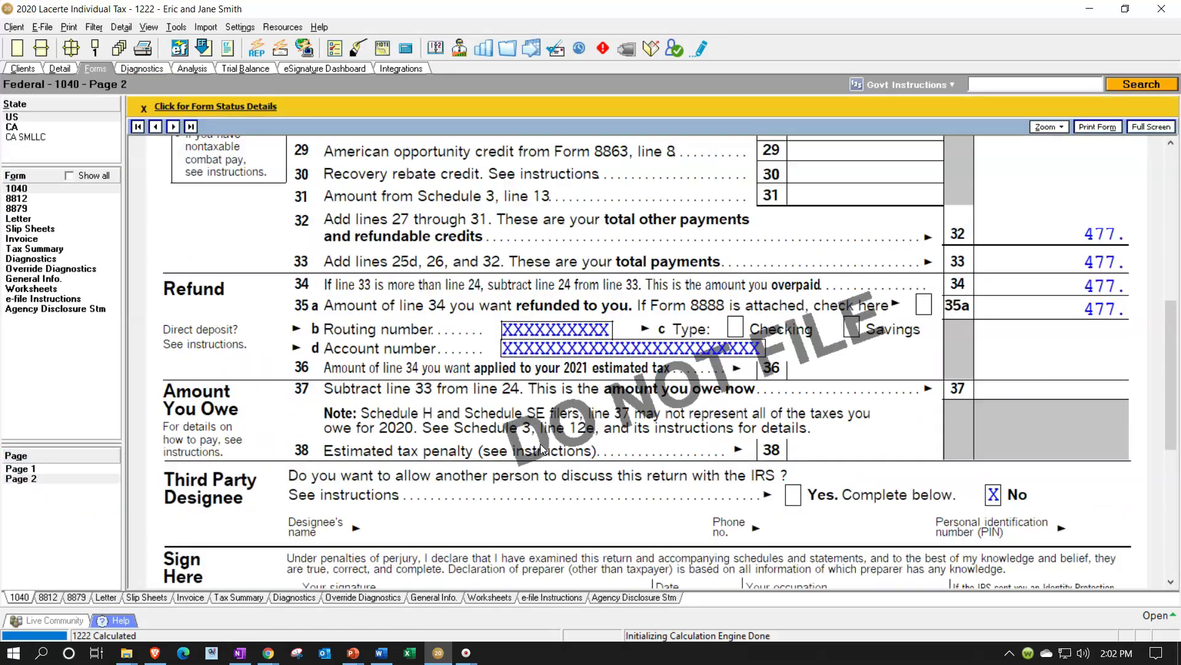
{"action": "left_click", "coordinate": [651, 447]}
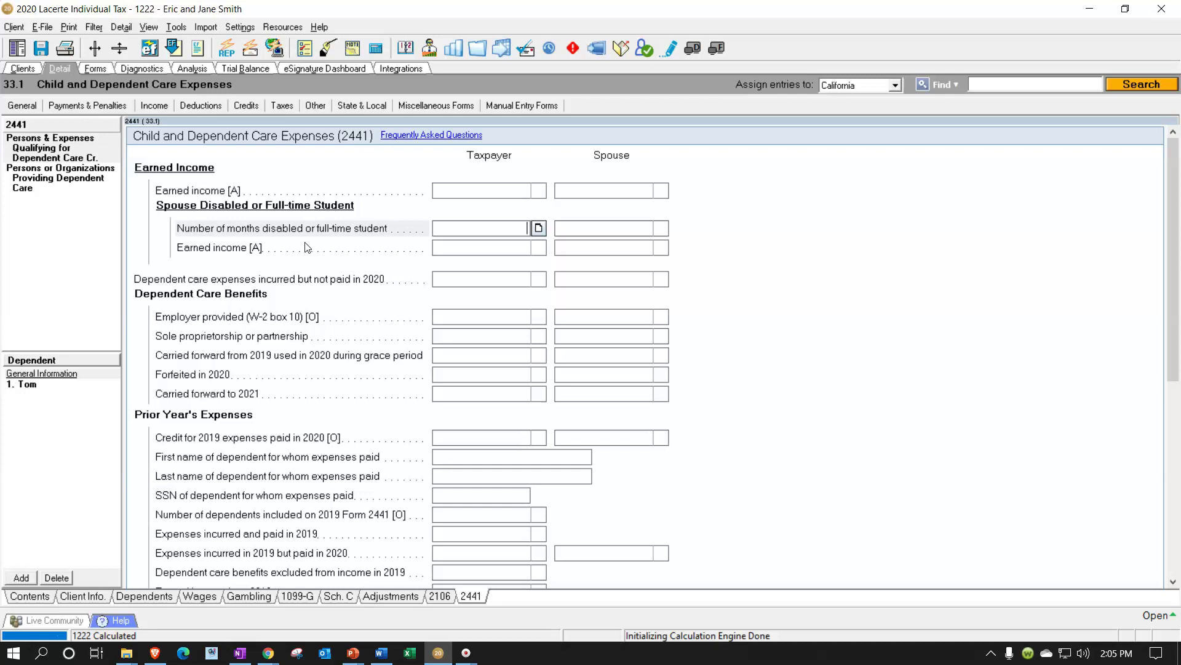
Step: Record 12 months disabled or full-time student for the spouse and tick line 20's 440 as reviewed
{"action": "left_click", "coordinate": [595, 230]}
{"action": "key", "text": "Tab"}
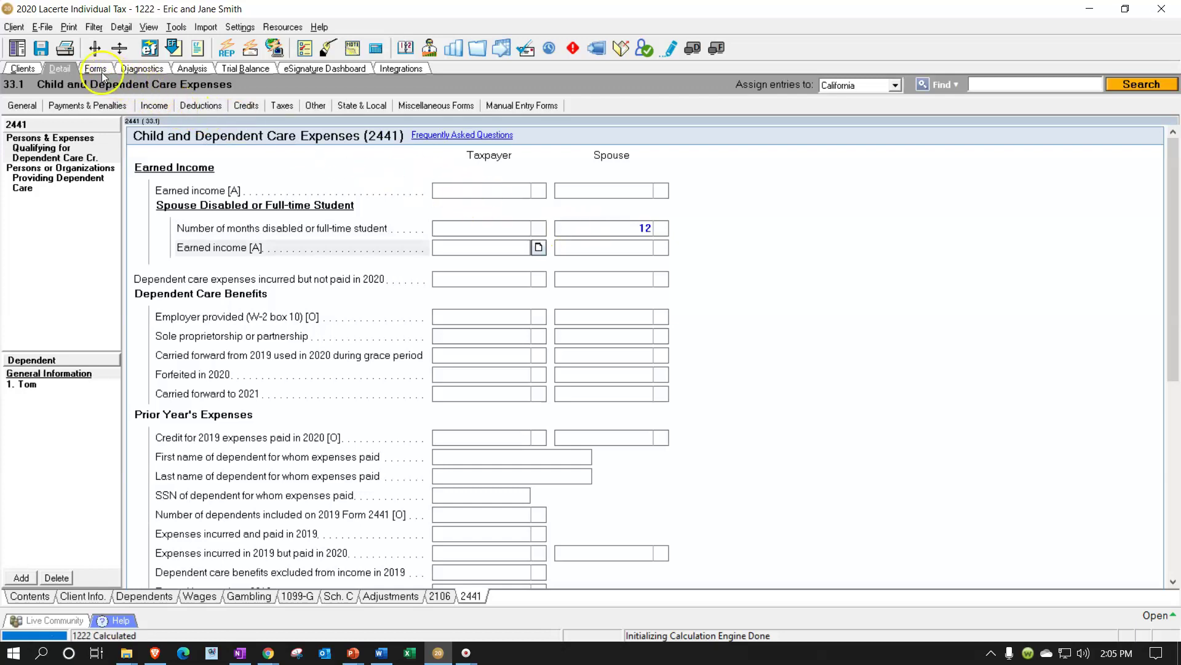
{"action": "left_click", "coordinate": [100, 70]}
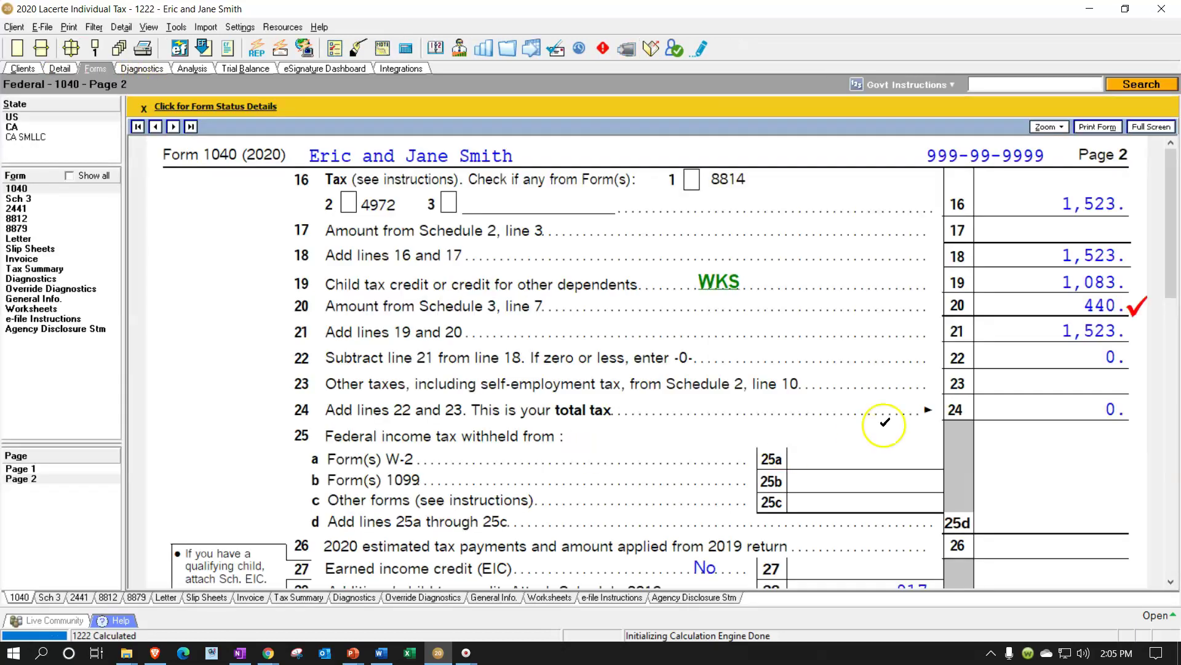
{"action": "left_click", "coordinate": [1013, 306]}
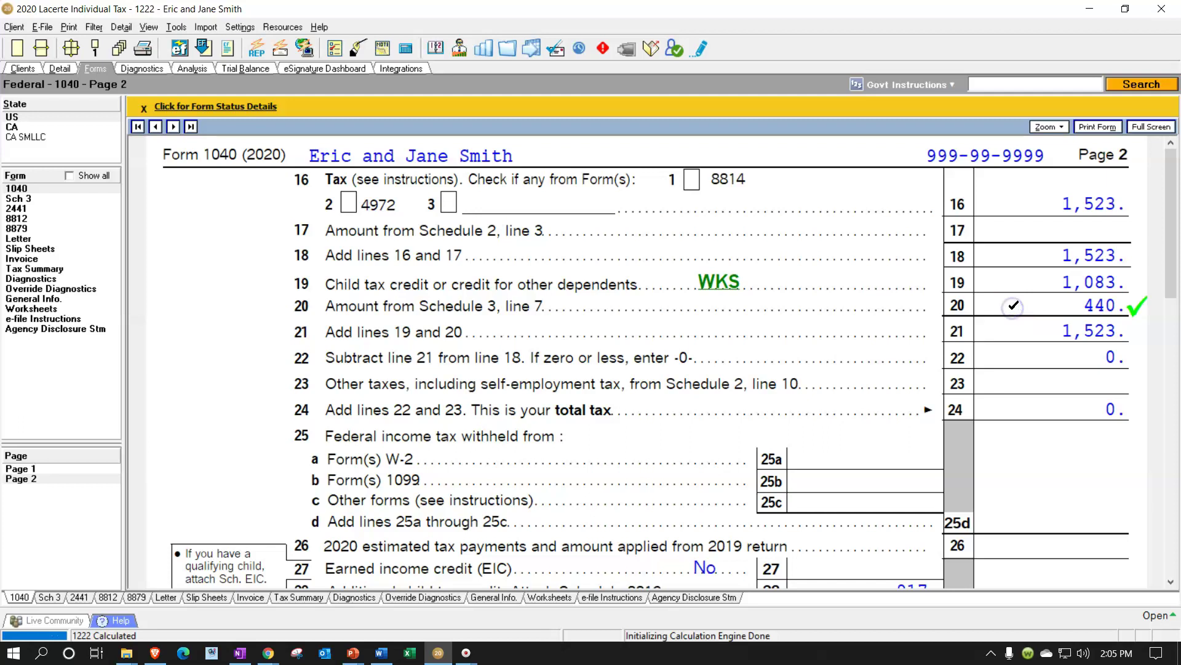
Step: Review Form 2441 showing 3,000 spouse earned income, then return to the dependent care input
{"action": "left_click", "coordinate": [31, 208]}
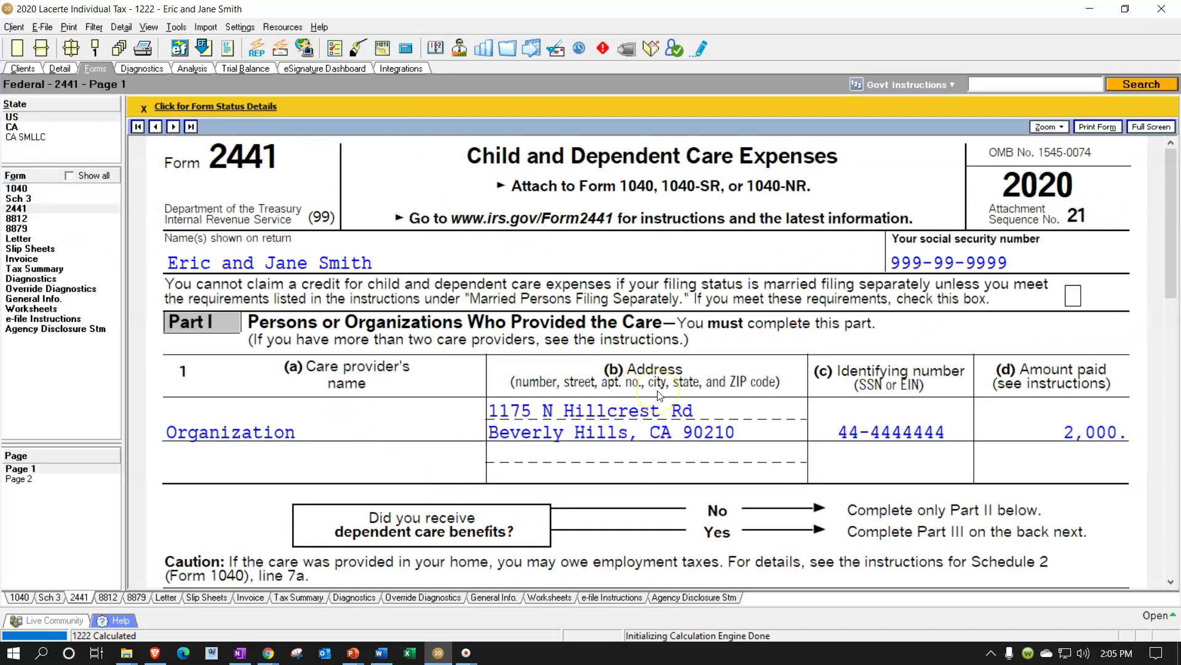
{"action": "scroll", "coordinate": [659, 394], "scroll_direction": "down", "scroll_amount": 10}
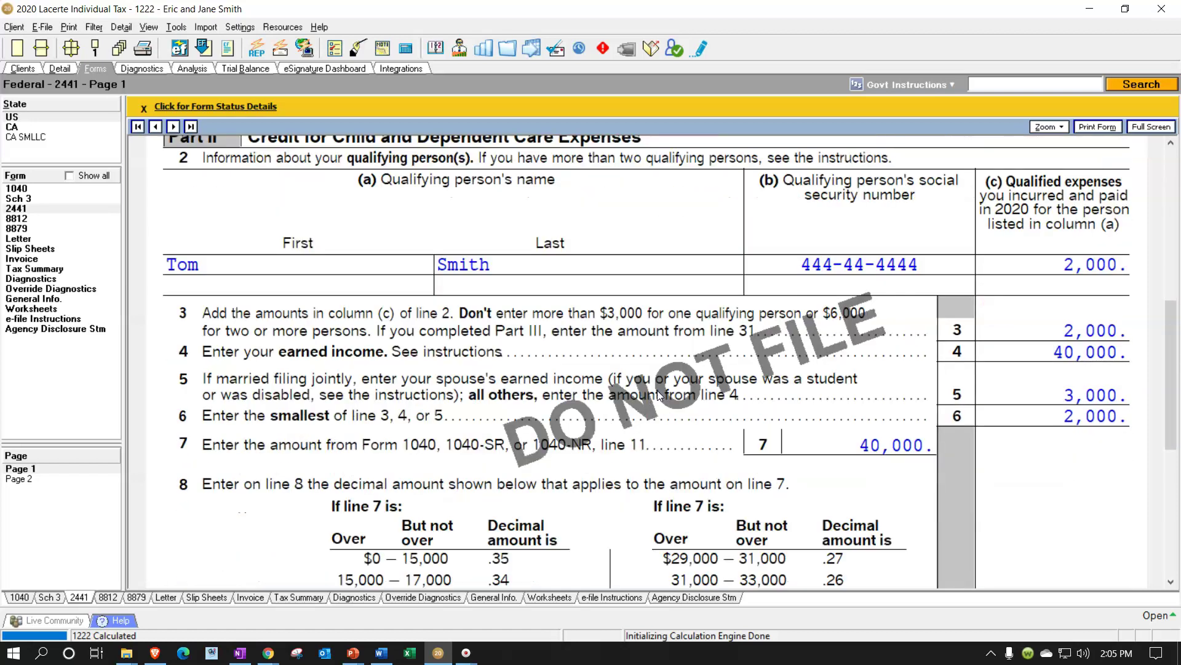
{"action": "scroll", "coordinate": [658, 394], "scroll_direction": "down", "scroll_amount": 5}
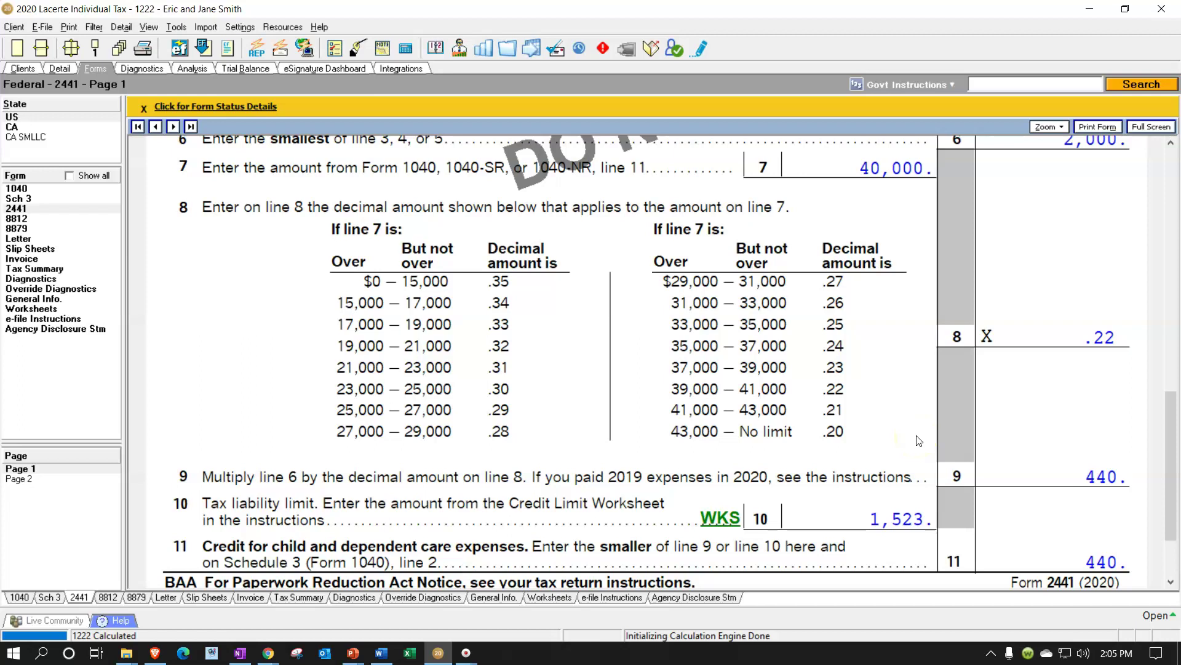
{"action": "left_click", "coordinate": [44, 50]}
Step: Restore W-2 wages to 60,000 and 40,000 and mark the second W-2 as the spouse's
{"action": "left_click", "coordinate": [151, 106]}
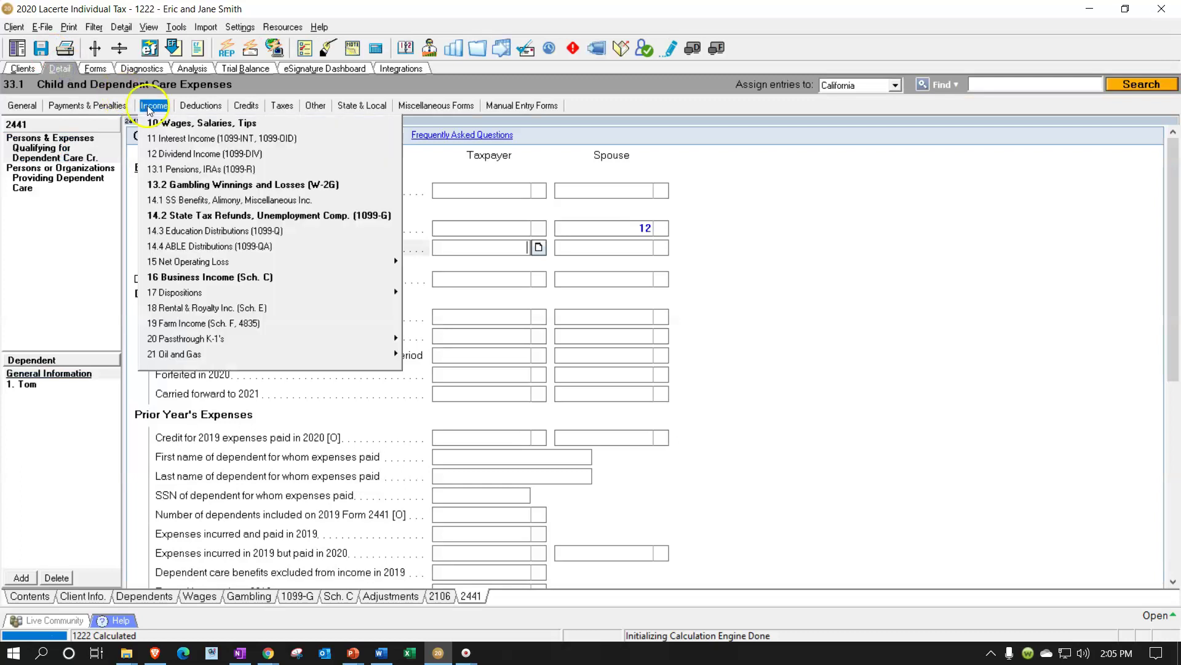
{"action": "left_click", "coordinate": [163, 123]}
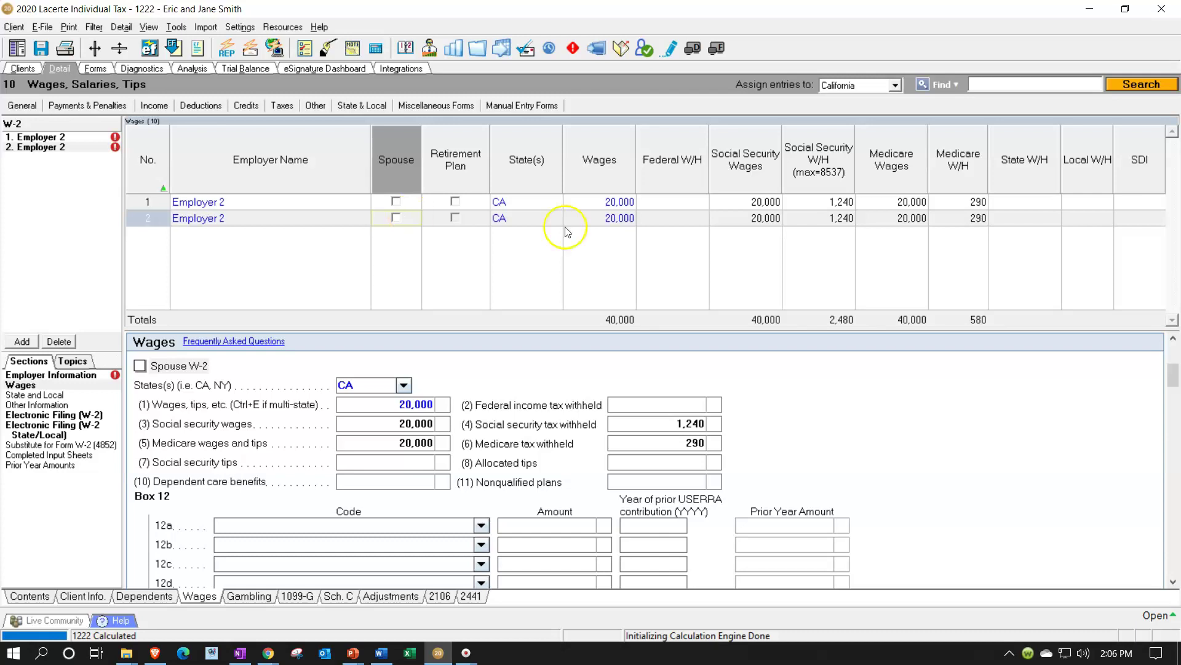
{"action": "left_click", "coordinate": [588, 217]}
{"action": "left_click", "coordinate": [593, 203]}
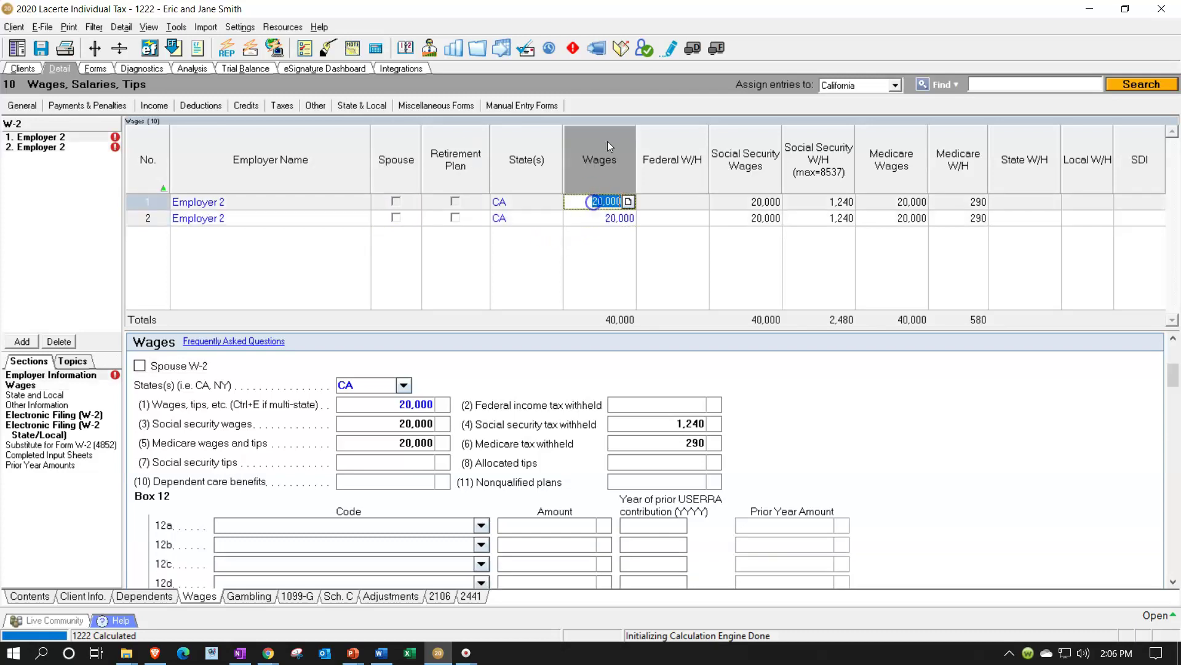
{"action": "type", "text": "60"}
{"action": "key", "text": "Tab"}
{"action": "left_click", "coordinate": [625, 217]}
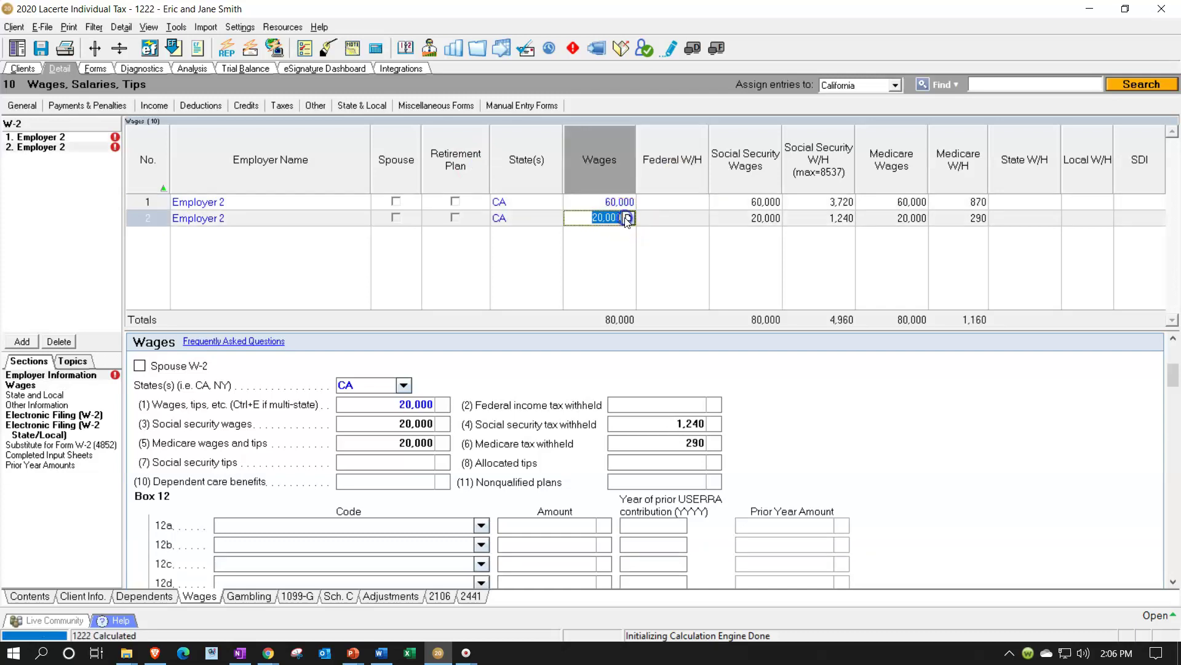
{"action": "type", "text": "40,000"}
{"action": "key", "text": "Tab"}
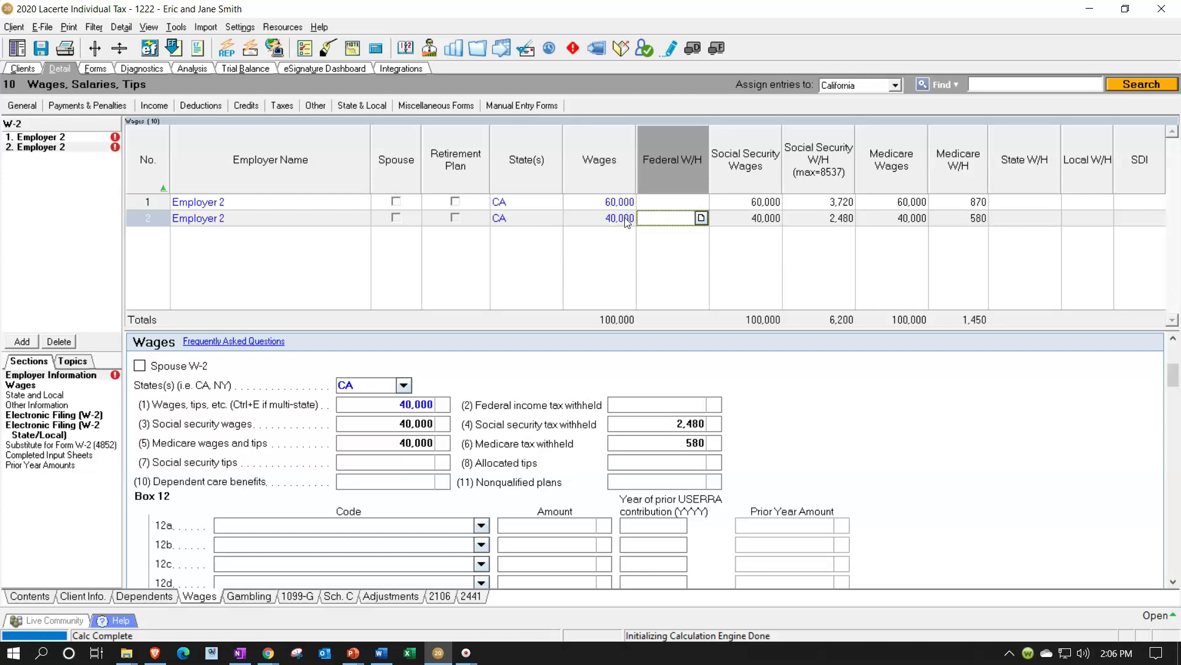
{"action": "left_click", "coordinate": [394, 218]}
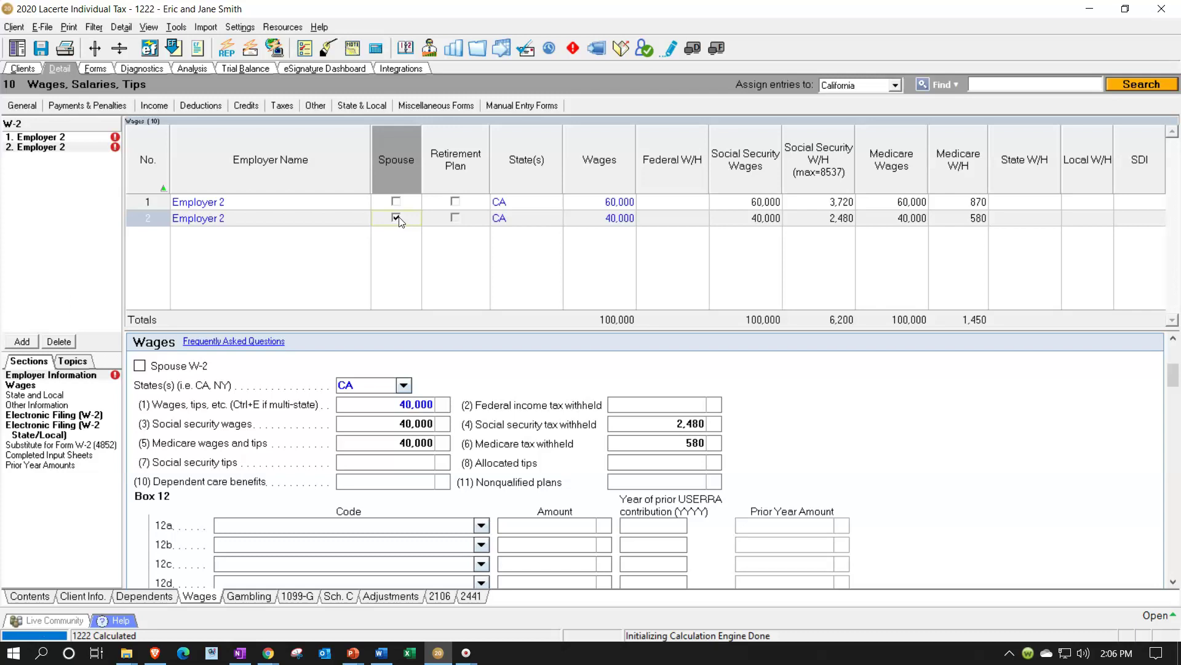
{"action": "left_click", "coordinate": [164, 601]}
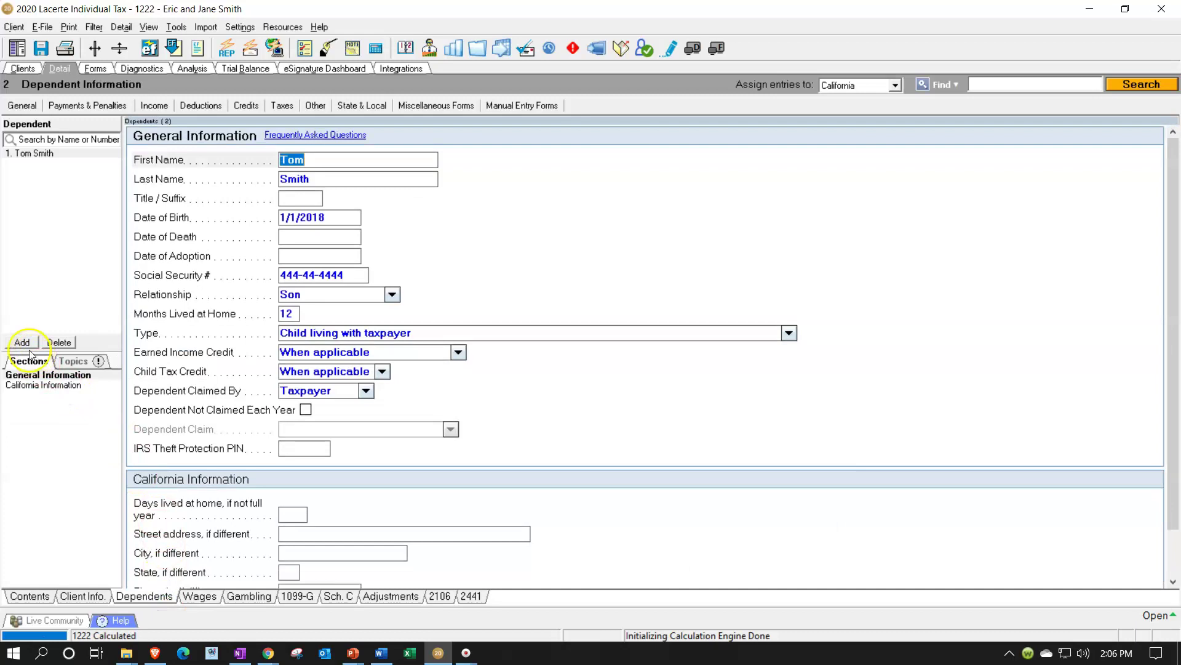
{"action": "left_click", "coordinate": [22, 342]}
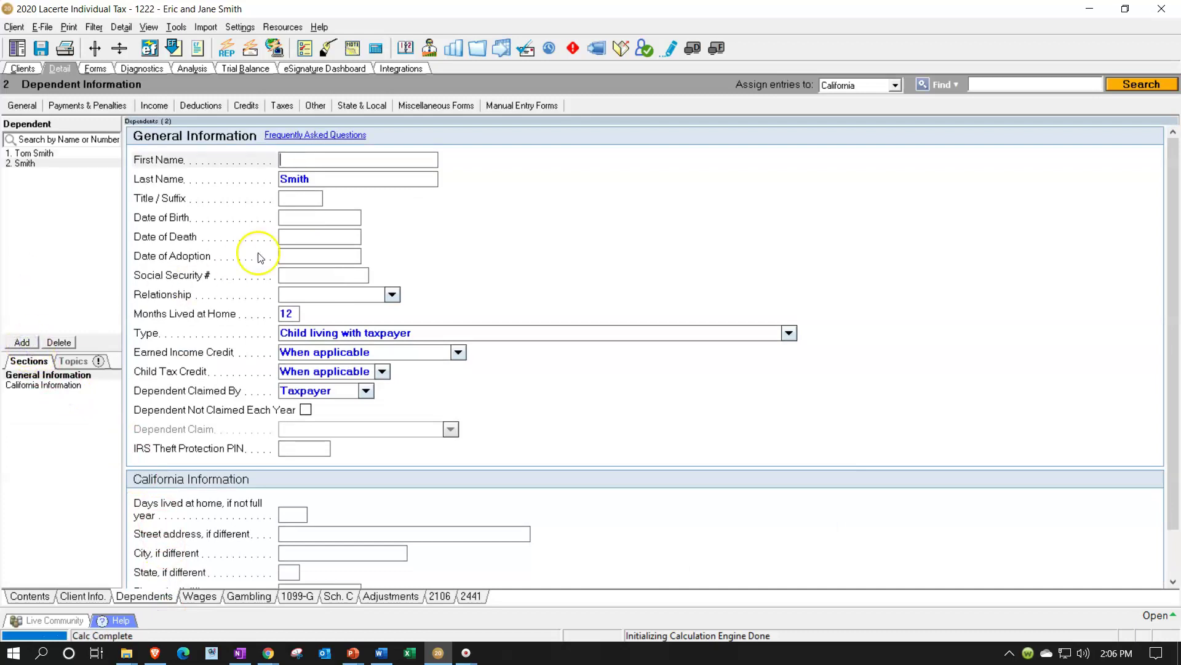
{"action": "left_click", "coordinate": [303, 162]}
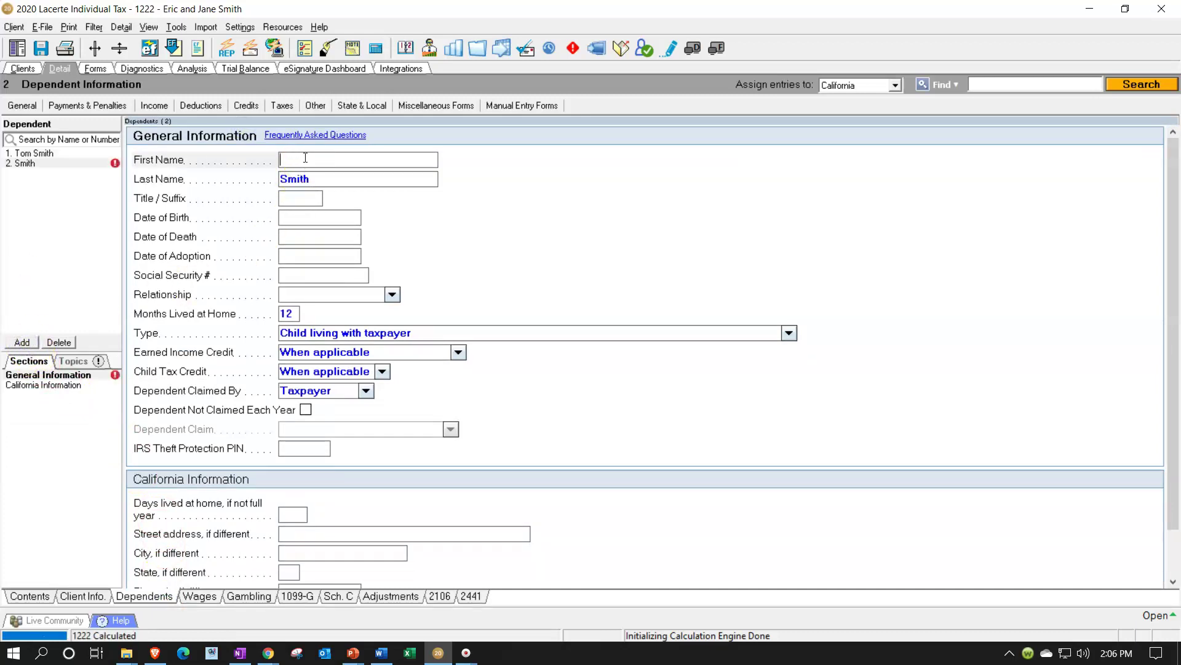
{"action": "type", "text": "Sam"}
{"action": "key", "text": "Tab"}
{"action": "key", "text": "Tab"}
{"action": "key", "text": "Tab"}
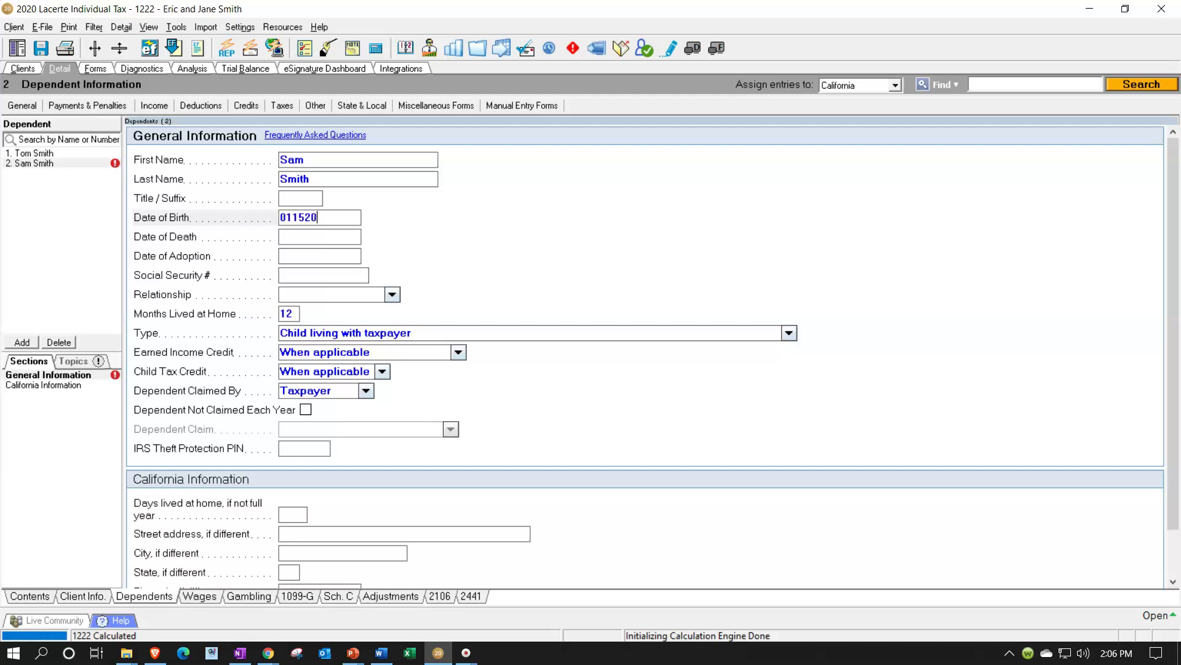
{"action": "key", "text": "Tab"}
{"action": "key", "text": "Tab"}
{"action": "key", "text": "Tab"}
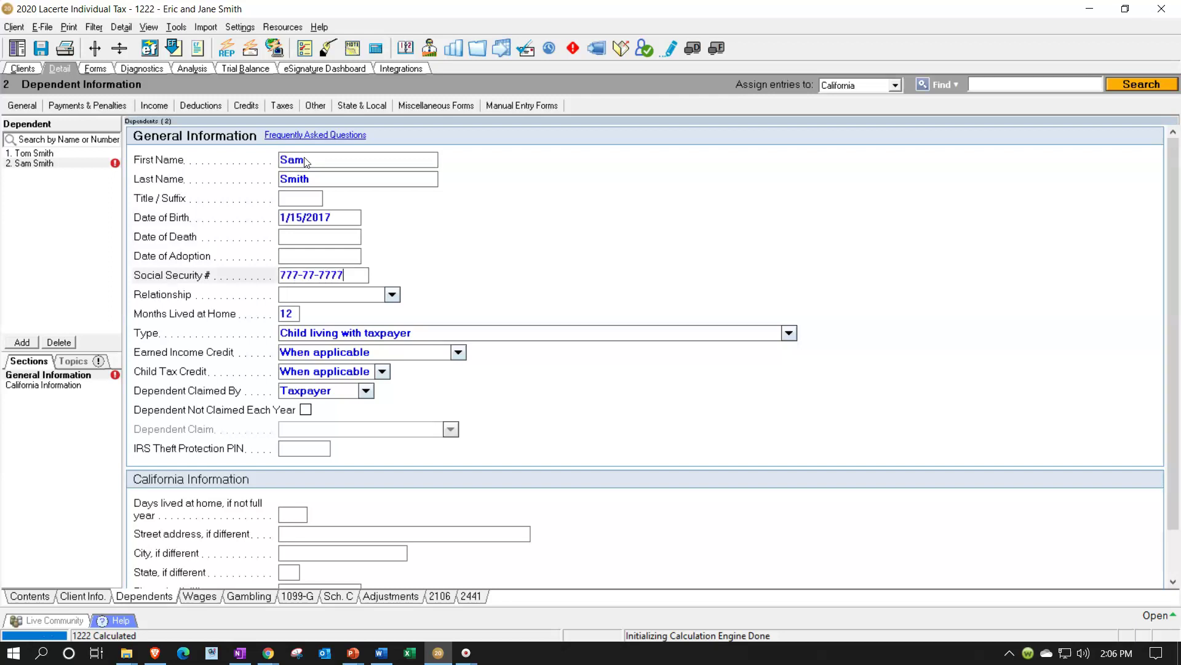
{"action": "type", "text": "777-77-7777"}
{"action": "key", "text": "Tab"}
{"action": "type", "text": "son"}
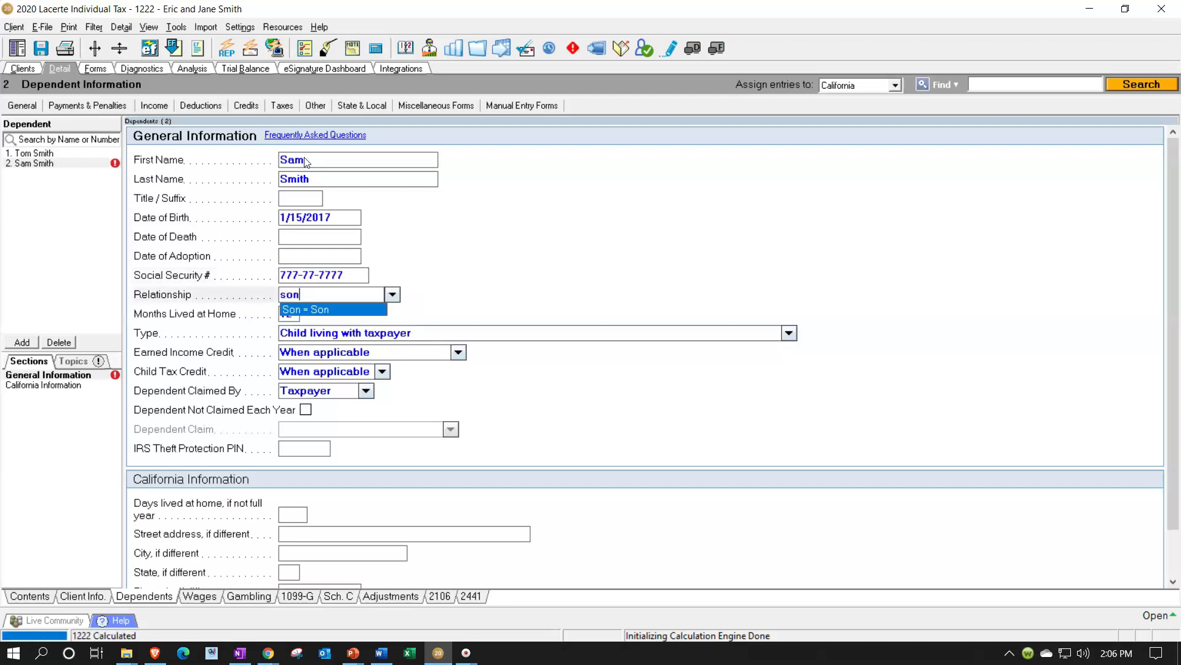
{"action": "key", "text": "Tab"}
{"action": "key", "text": "Tab"}
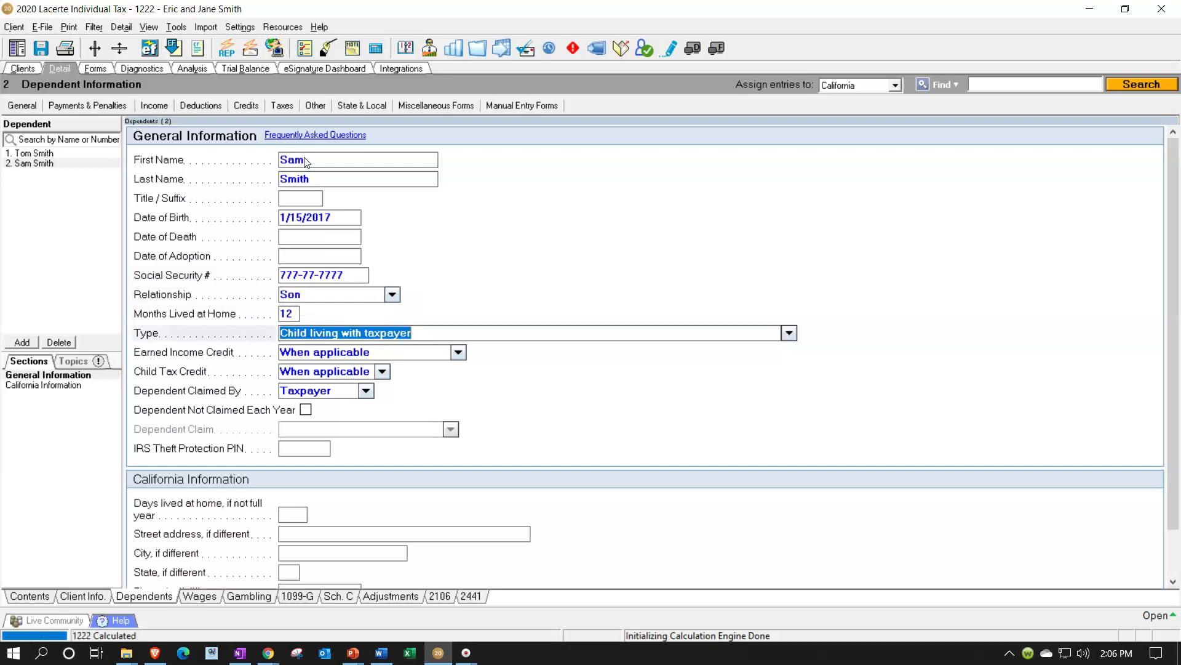
Step: Add the second son as a 2441 qualifying person with 2,000 of care expenses
{"action": "left_click", "coordinate": [474, 602]}
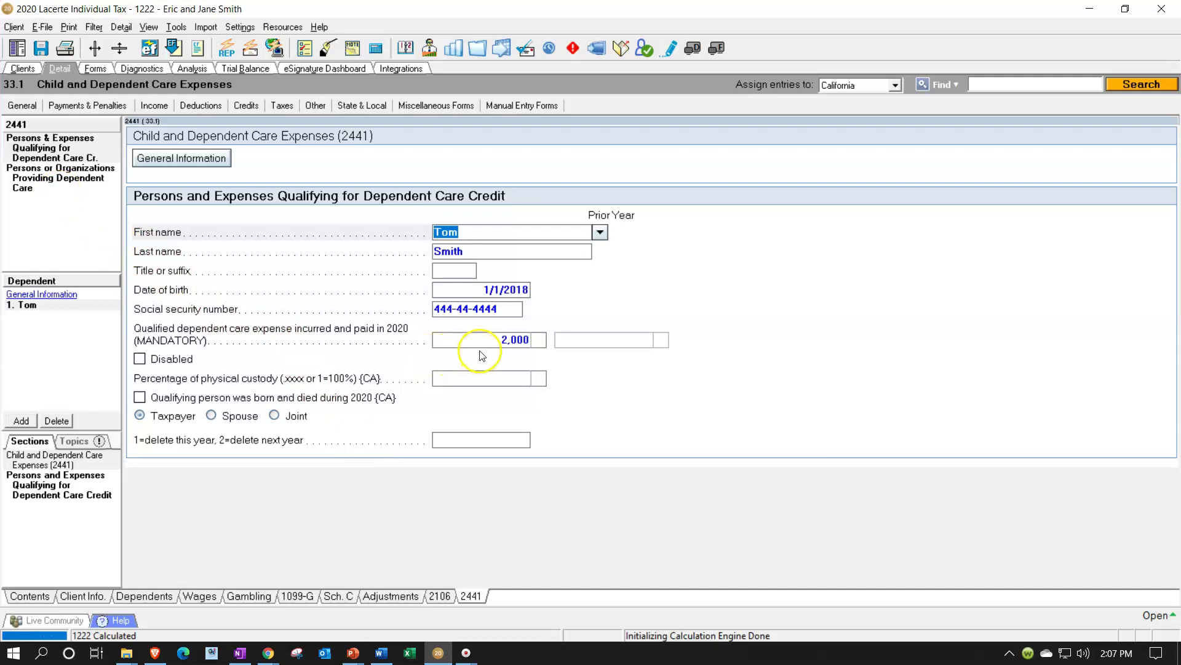
{"action": "left_click", "coordinate": [23, 421]}
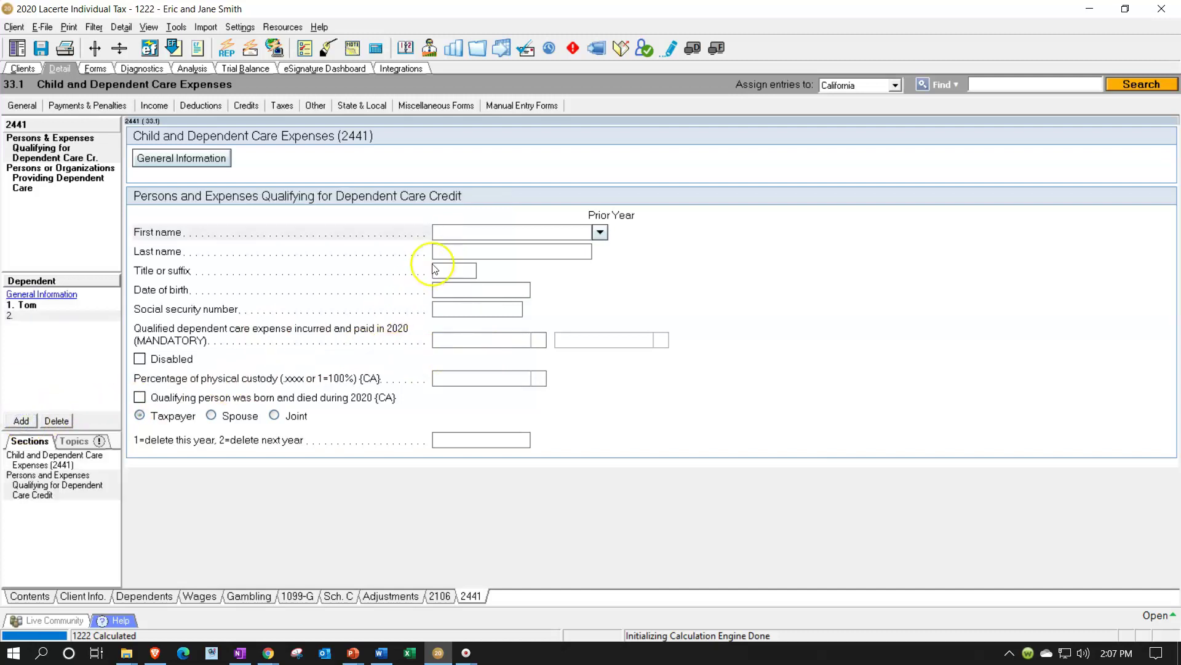
{"action": "type", "text": "Sam"}
{"action": "key", "text": "Tab"}
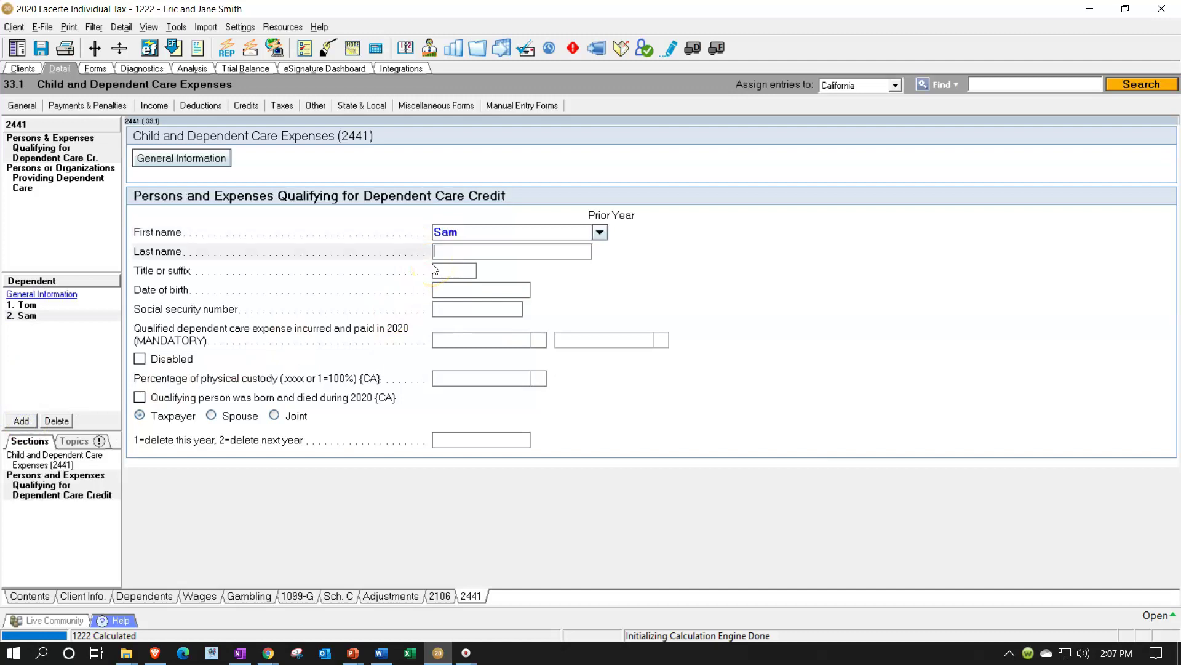
{"action": "left_click", "coordinate": [594, 232]}
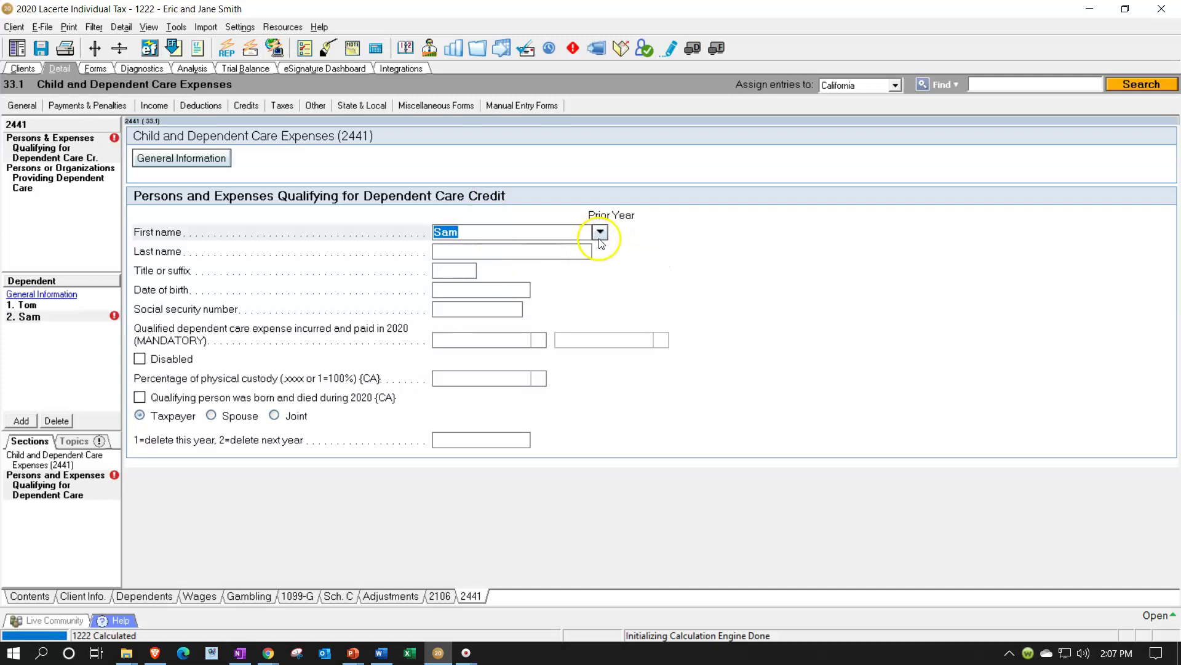
{"action": "left_click", "coordinate": [600, 232]}
{"action": "left_click", "coordinate": [512, 258]}
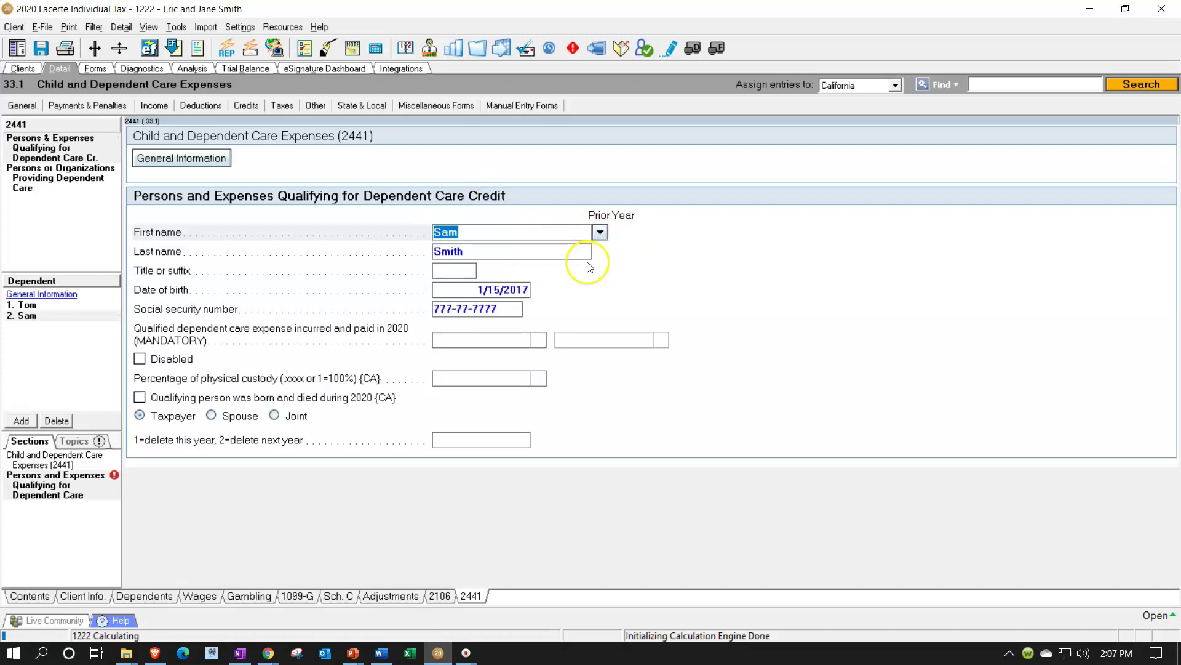
{"action": "key", "text": "Tab"}
{"action": "key", "text": "Tab"}
{"action": "key", "text": "Tab"}
{"action": "key", "text": "Tab"}
{"action": "key", "text": "Tab"}
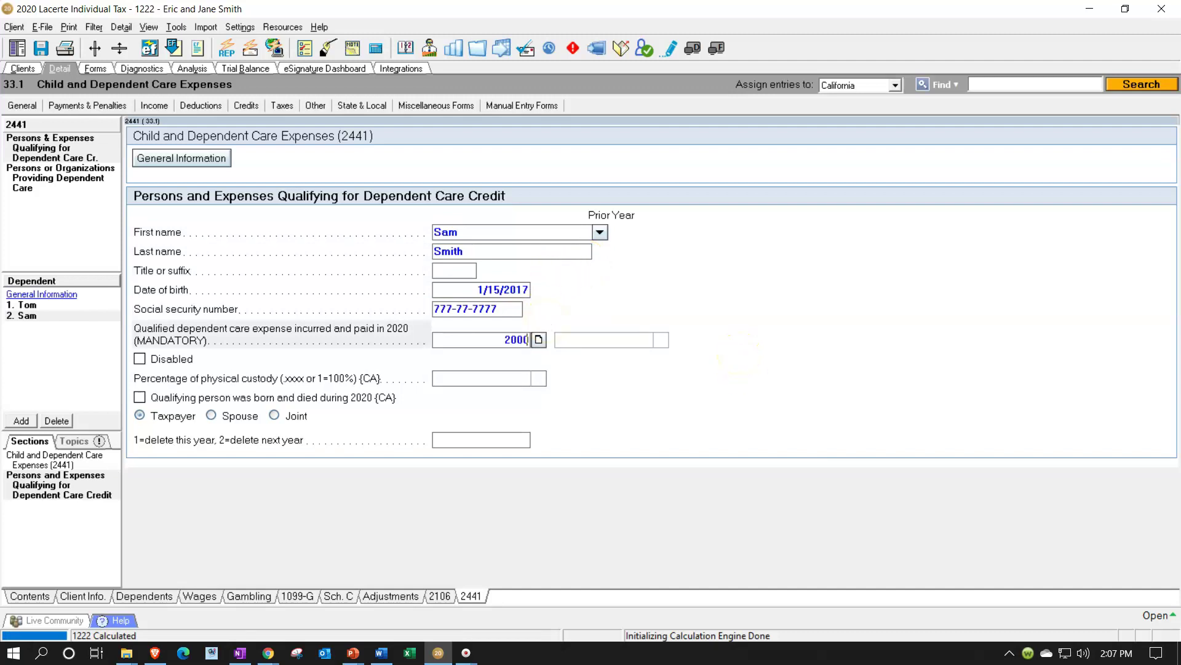
{"action": "key", "text": "Tab"}
{"action": "left_click", "coordinate": [725, 364]}
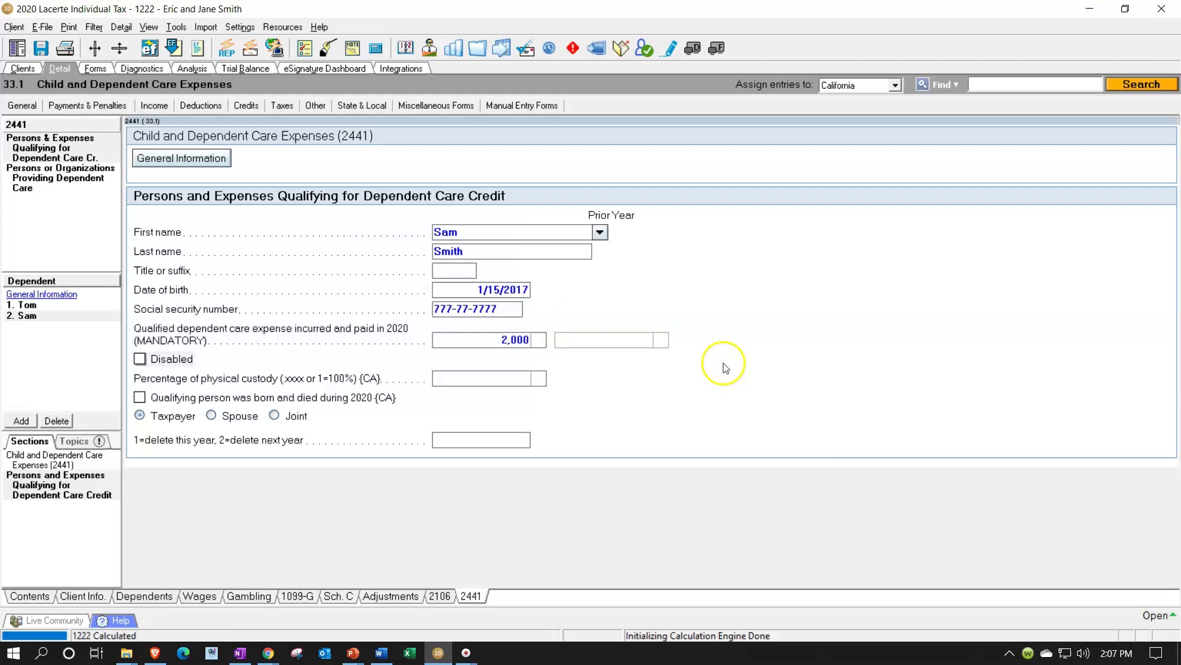
Step: Change the care provider's total amount paid to 4,000
{"action": "left_click", "coordinate": [35, 180]}
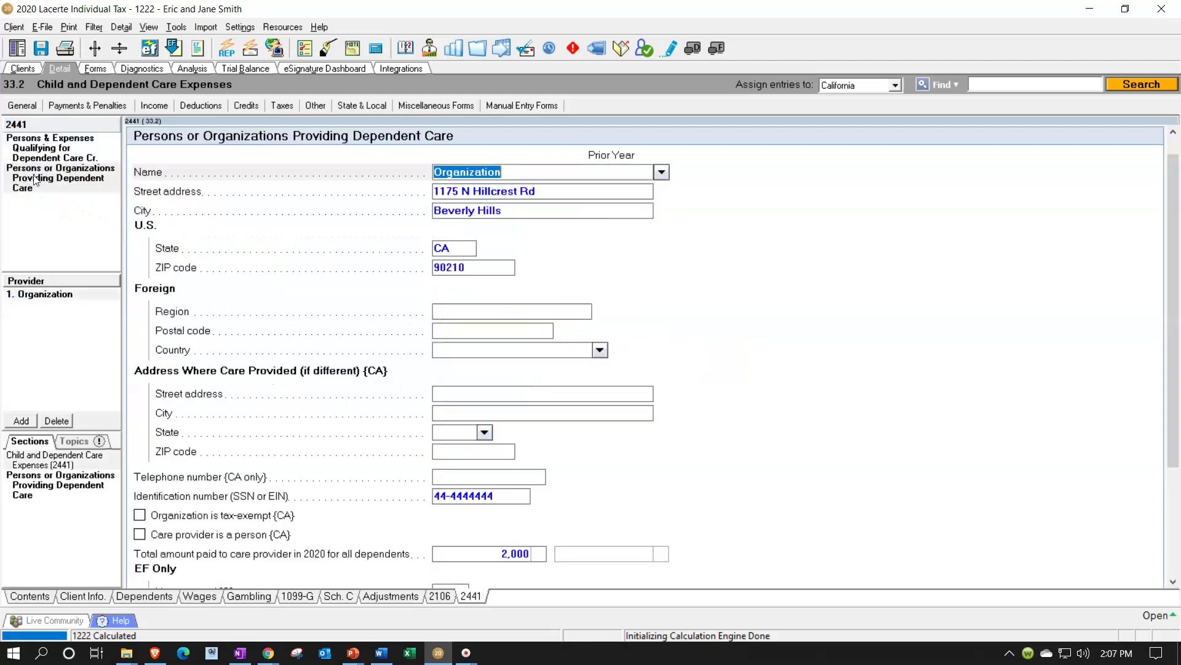
{"action": "left_click", "coordinate": [697, 479]}
{"action": "scroll", "coordinate": [575, 519], "scroll_direction": "down", "scroll_amount": 3}
{"action": "left_click", "coordinate": [501, 474]}
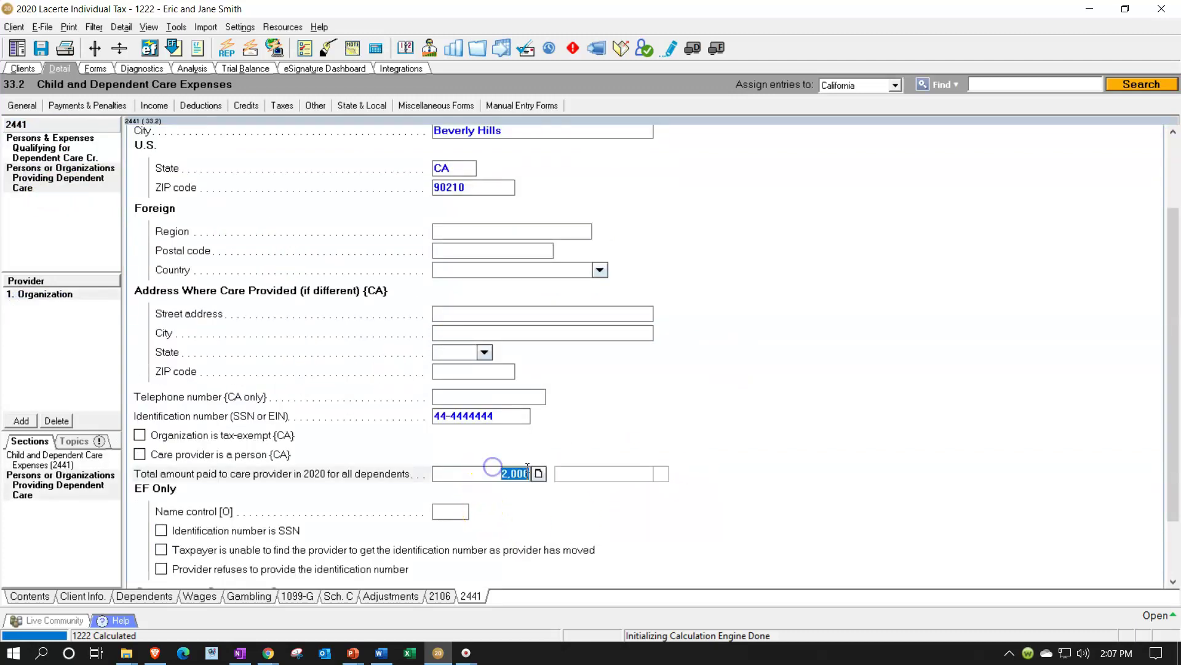
{"action": "scroll", "coordinate": [705, 474], "scroll_direction": "up", "scroll_amount": 3}
{"action": "scroll", "coordinate": [705, 474], "scroll_direction": "down", "scroll_amount": 3}
{"action": "type", "text": "4,"}
{"action": "type", "text": "000"}
{"action": "key", "text": "Tab"}
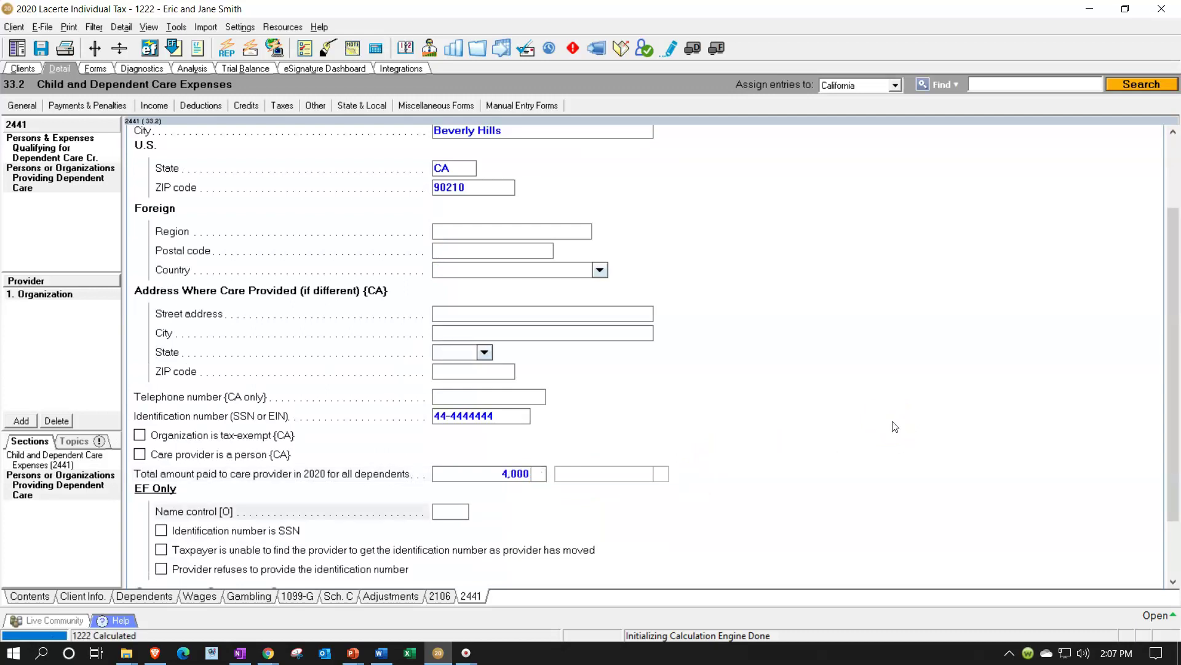
{"action": "scroll", "coordinate": [895, 426], "scroll_direction": "down", "scroll_amount": 3}
{"action": "scroll", "coordinate": [895, 426], "scroll_direction": "up", "scroll_amount": 7}
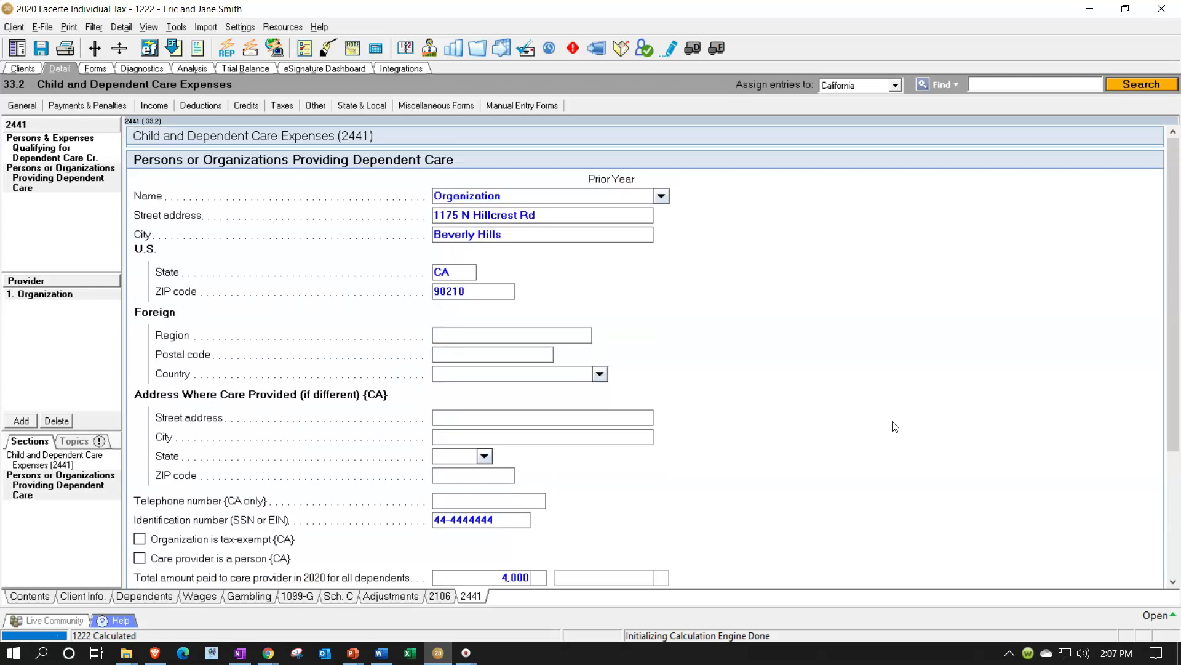
{"action": "left_click", "coordinate": [95, 69]}
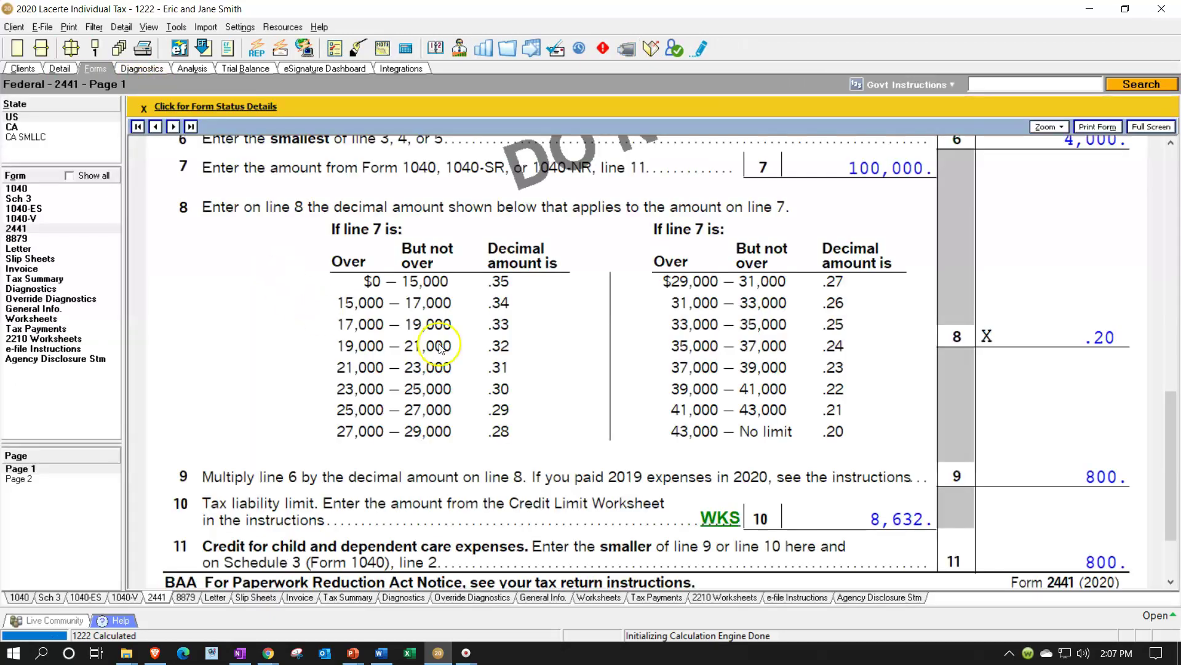
{"action": "scroll", "coordinate": [656, 397], "scroll_direction": "up", "scroll_amount": 7}
{"action": "scroll", "coordinate": [817, 388], "scroll_direction": "up", "scroll_amount": 4}
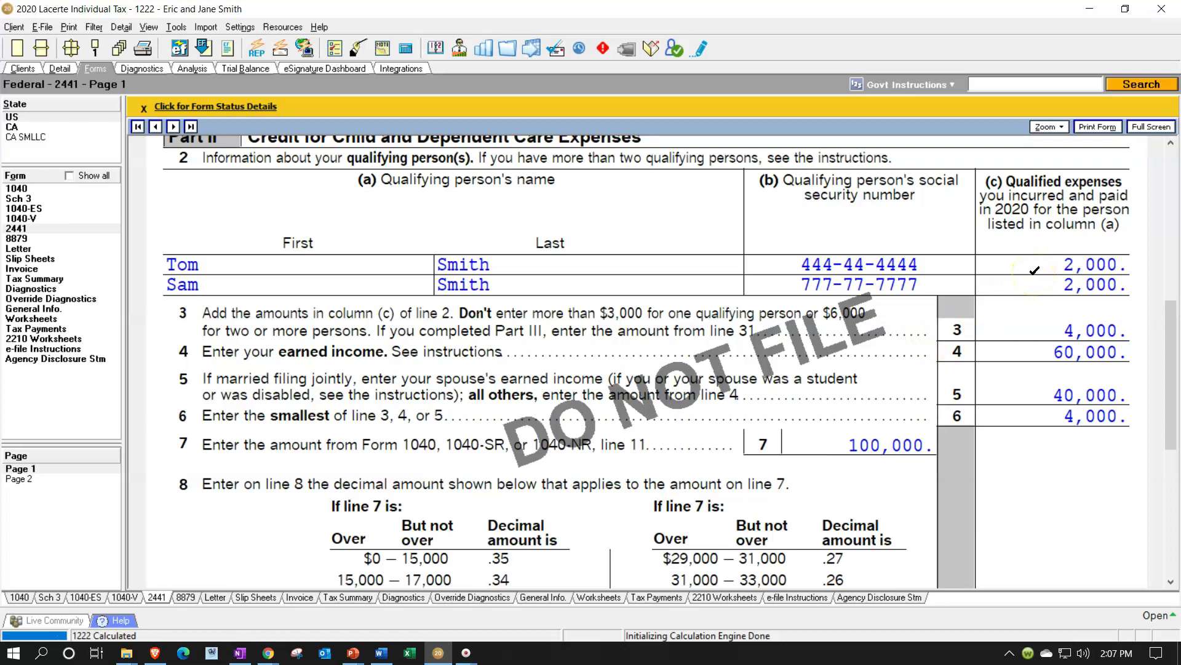
{"action": "scroll", "coordinate": [1031, 302], "scroll_direction": "down", "scroll_amount": 3}
{"action": "scroll", "coordinate": [1040, 339], "scroll_direction": "down", "scroll_amount": 3}
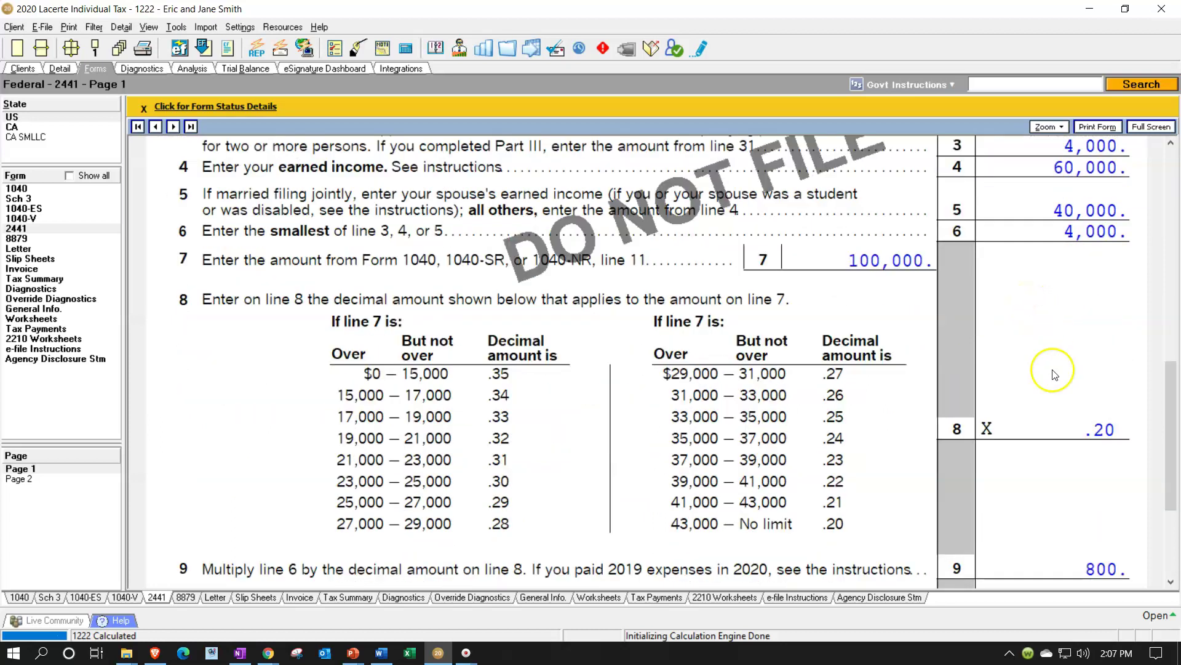
{"action": "scroll", "coordinate": [1056, 414], "scroll_direction": "down", "scroll_amount": 8}
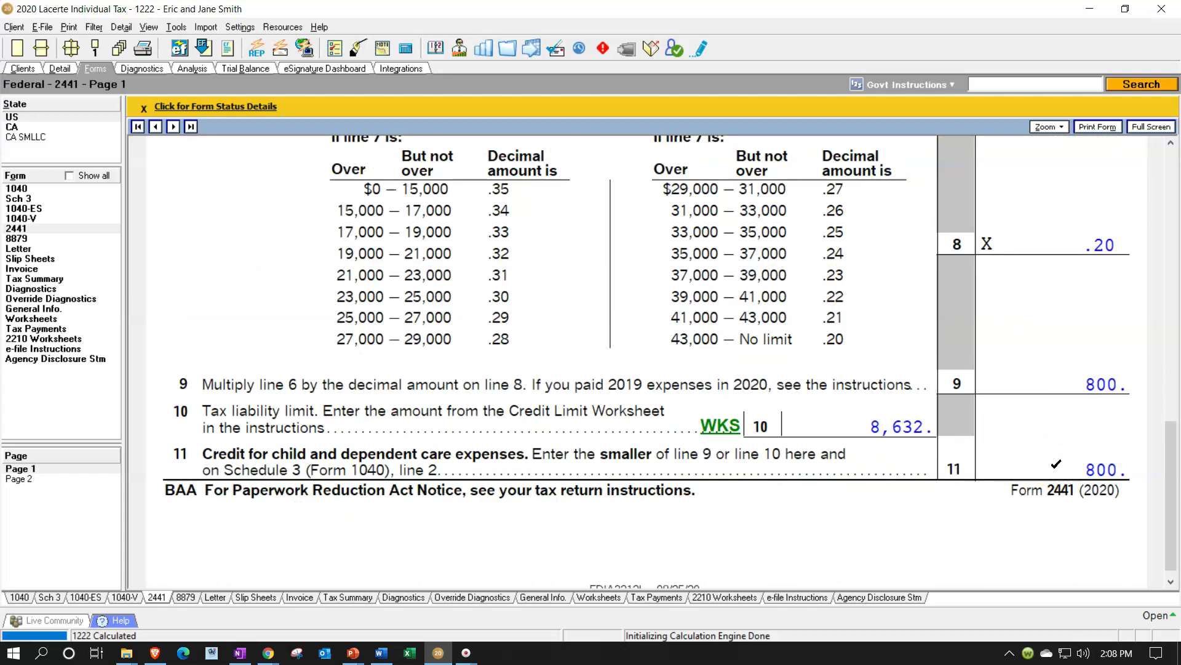
{"action": "scroll", "coordinate": [956, 437], "scroll_direction": "up", "scroll_amount": 3}
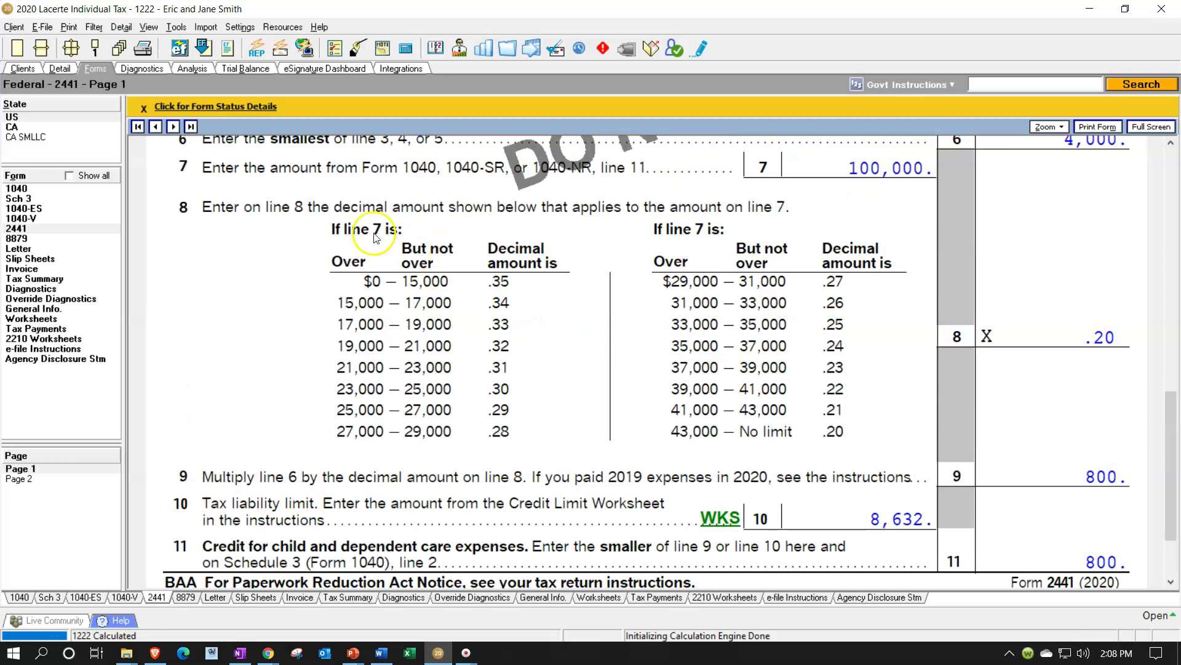
{"action": "left_click", "coordinate": [60, 68]}
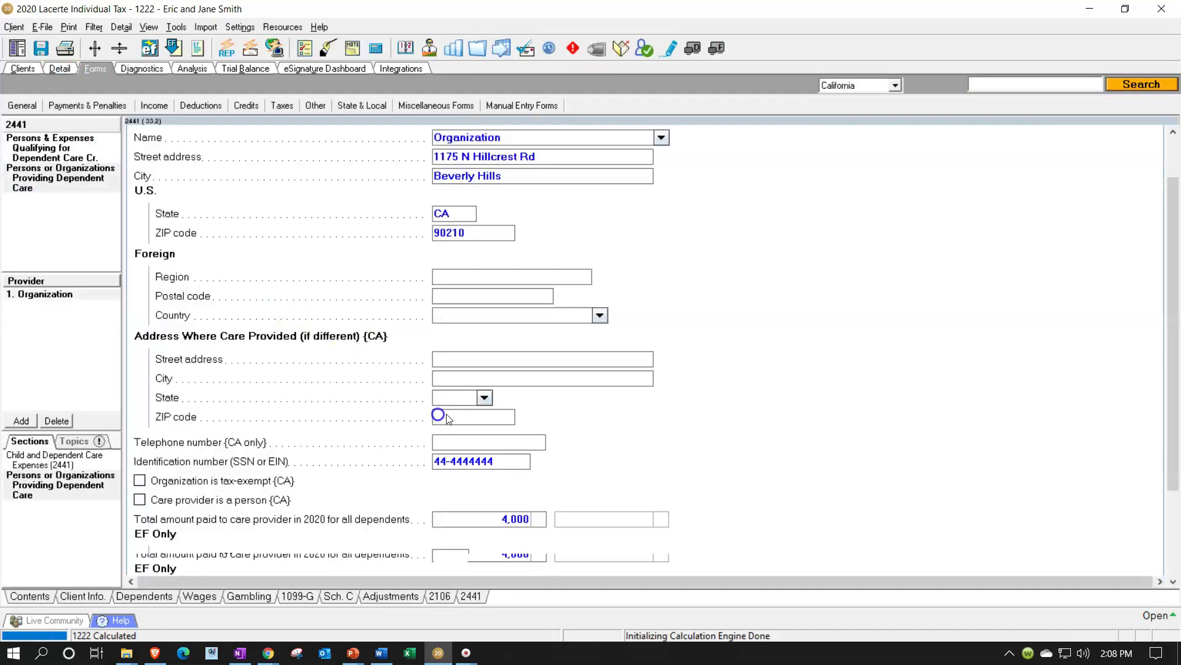
Step: Set the provider's total paid to 6,000 and the first son's care expenses to 3,000
{"action": "left_click", "coordinate": [510, 519]}
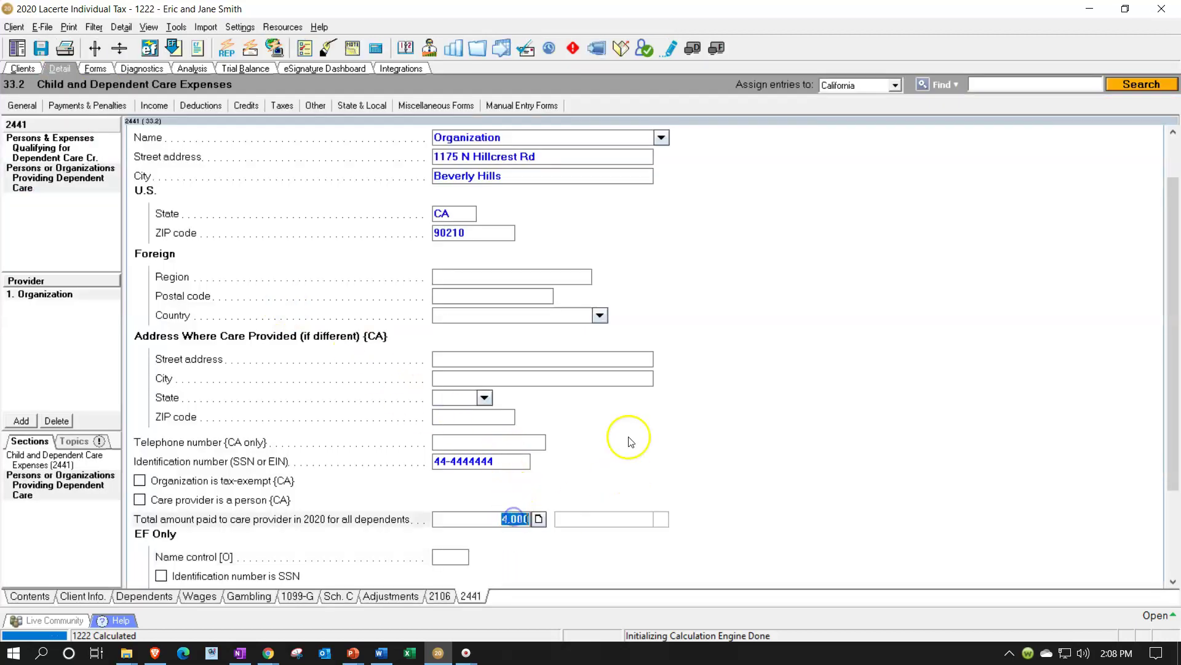
{"action": "type", "text": "6000"}
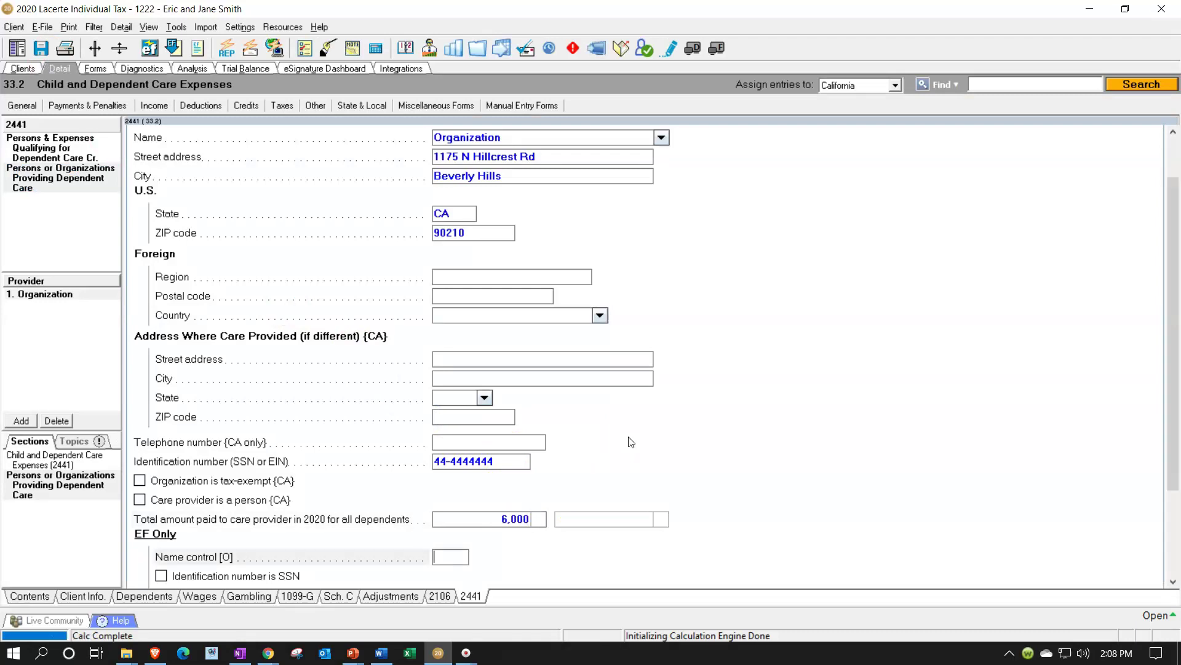
{"action": "left_click", "coordinate": [55, 150]}
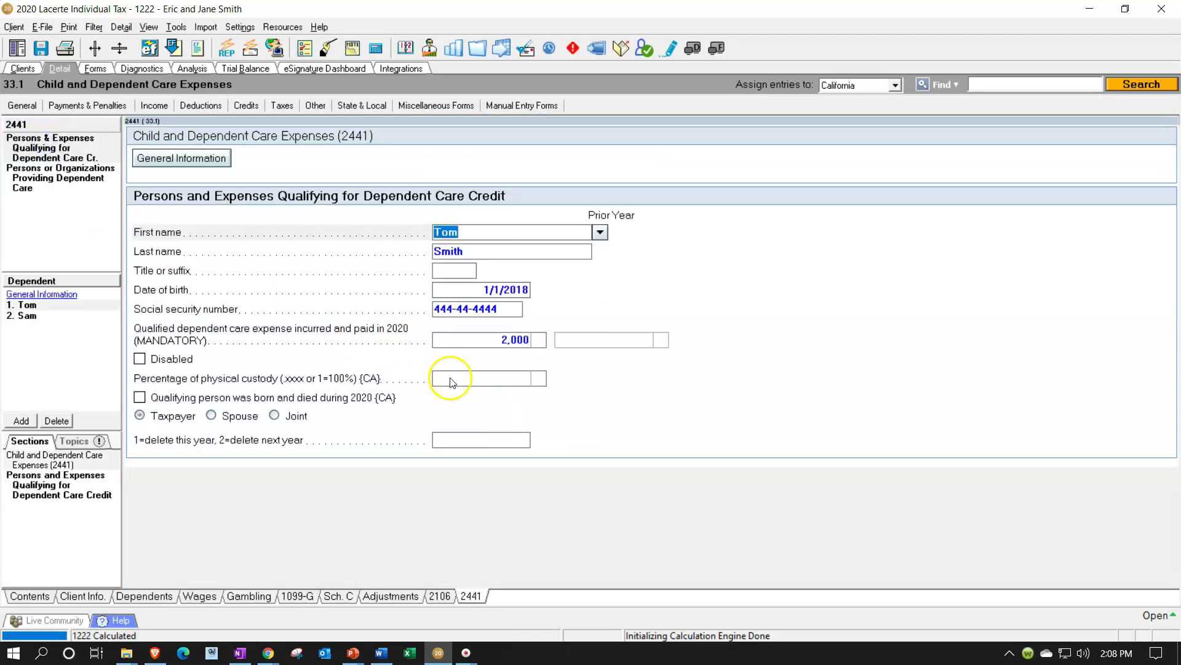
{"action": "left_click", "coordinate": [477, 340]}
{"action": "type", "text": "300"}
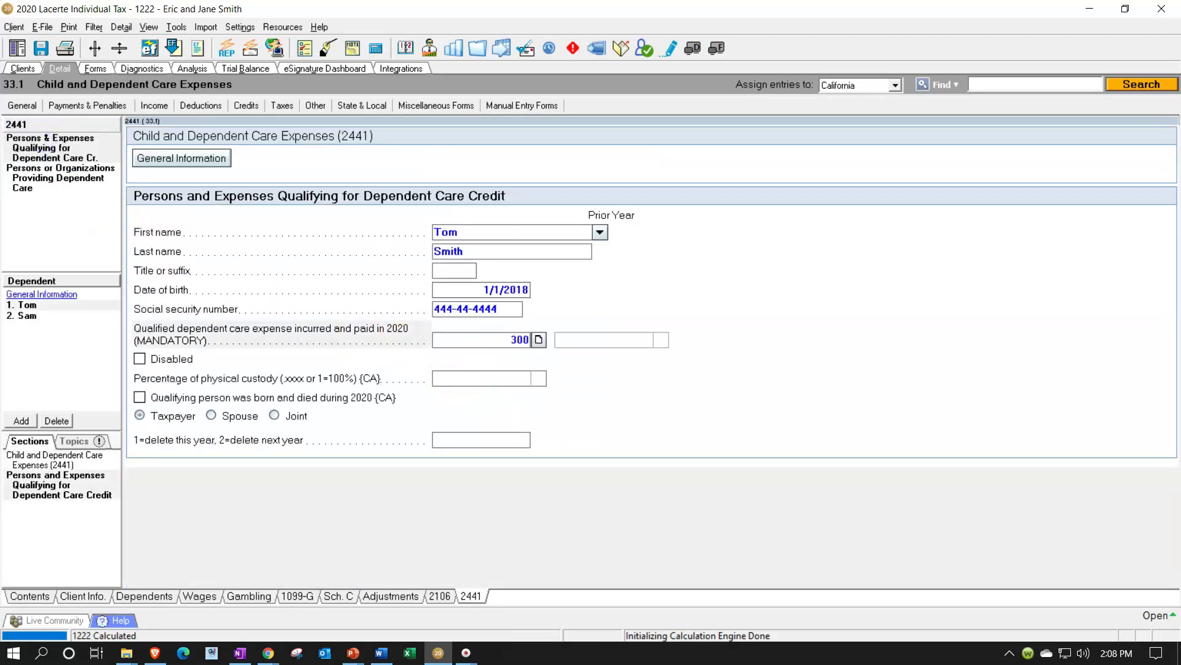
{"action": "type", "text": "0"}
{"action": "key", "text": "Tab"}
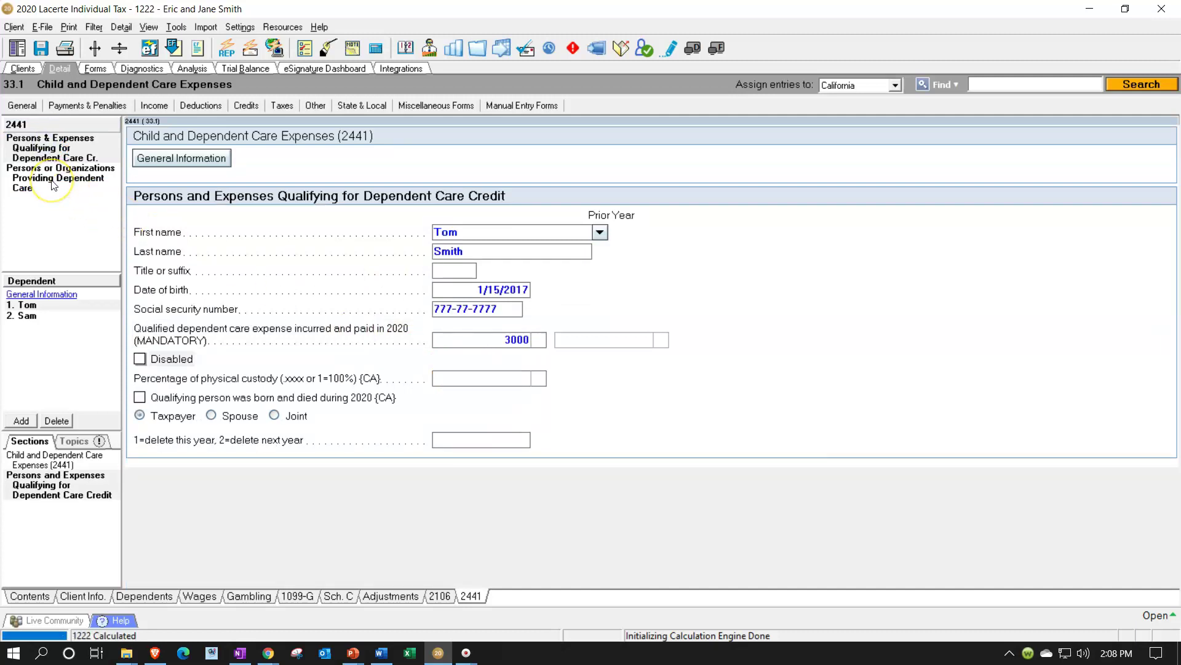
Step: Set the second son's qualified care expenses to 3,000
{"action": "left_click", "coordinate": [27, 315]}
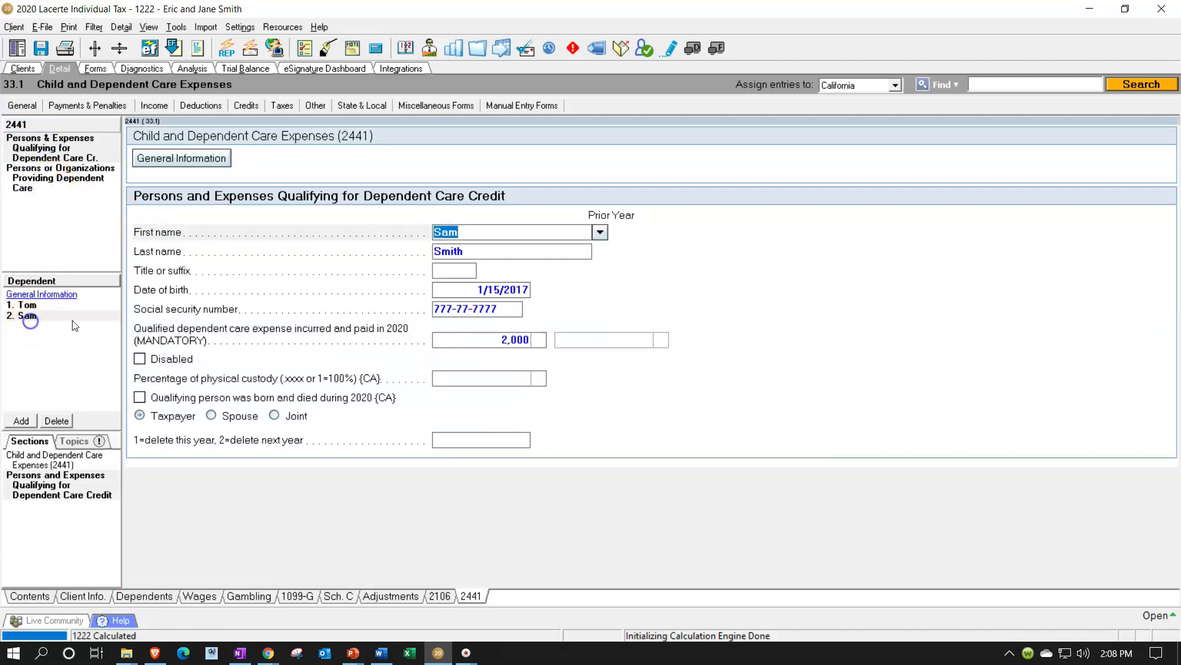
{"action": "left_click", "coordinate": [503, 343]}
{"action": "type", "text": "3,"}
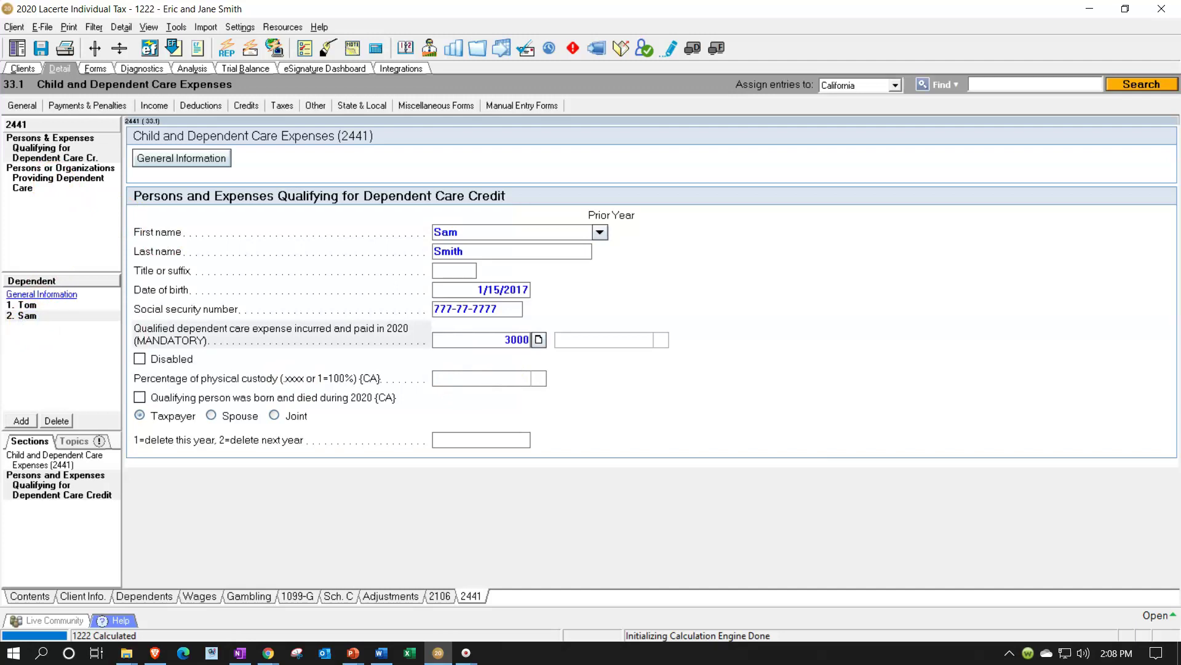
{"action": "type", "text": "000"}
{"action": "key", "text": "Tab"}
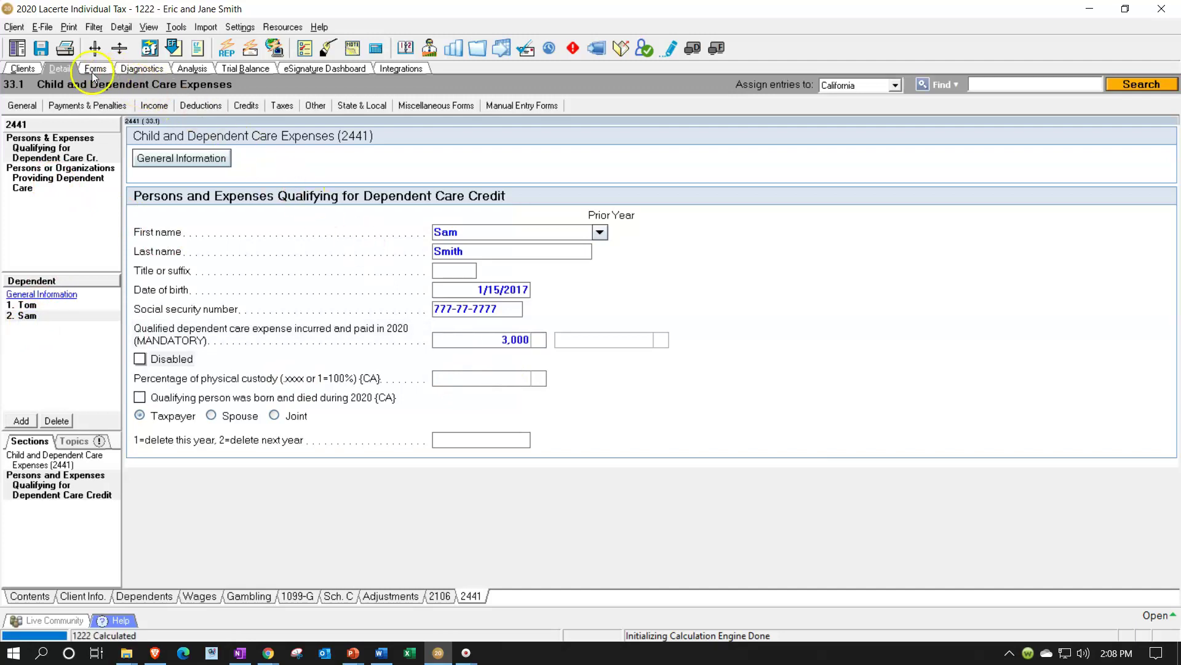
Step: Check the recalculated Form 2441 showing a 1,200 credit, then return to data entry
{"action": "left_click", "coordinate": [94, 73]}
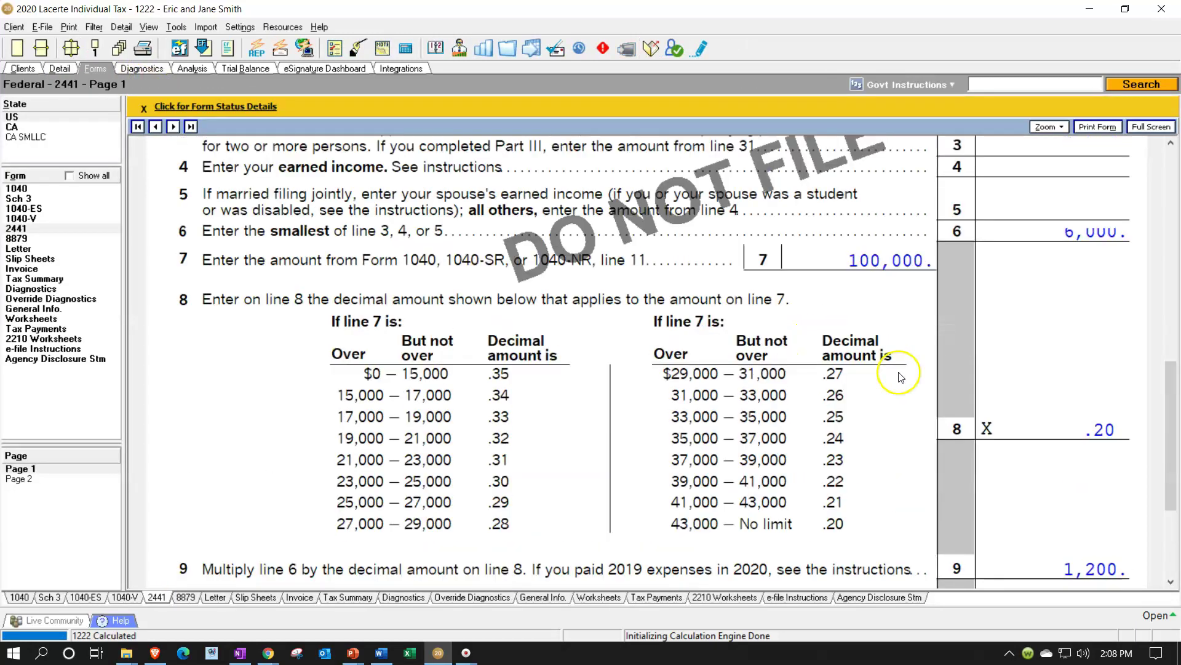
{"action": "scroll", "coordinate": [900, 377], "scroll_direction": "up", "scroll_amount": 3}
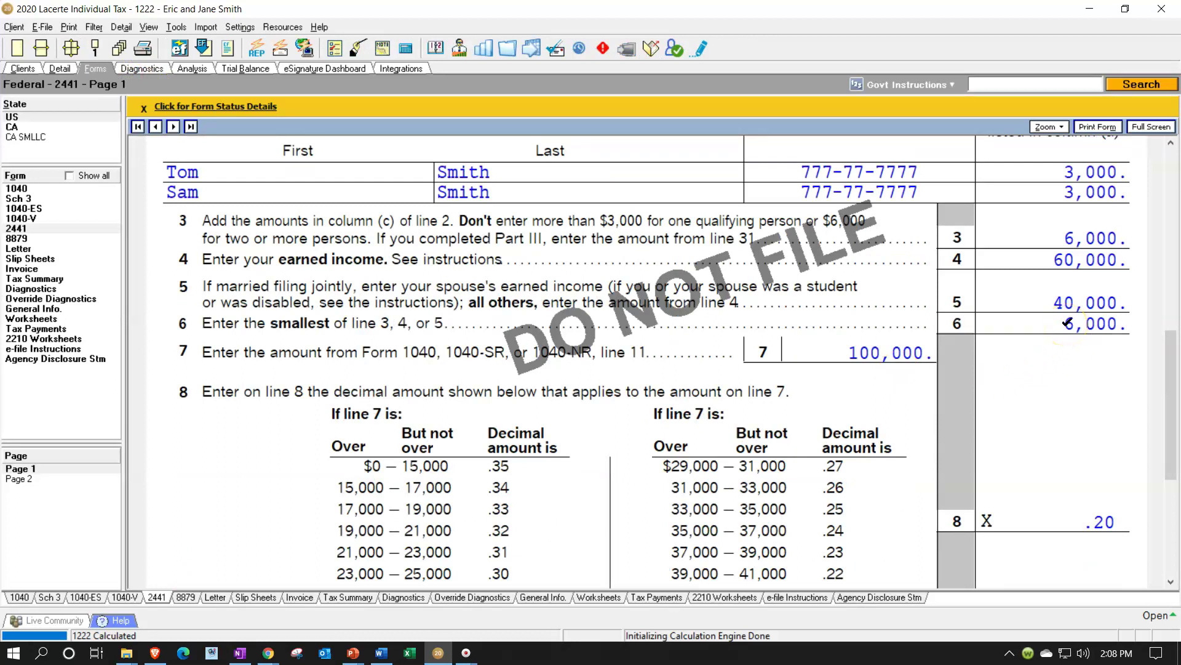
{"action": "scroll", "coordinate": [1065, 478], "scroll_direction": "down", "scroll_amount": 9}
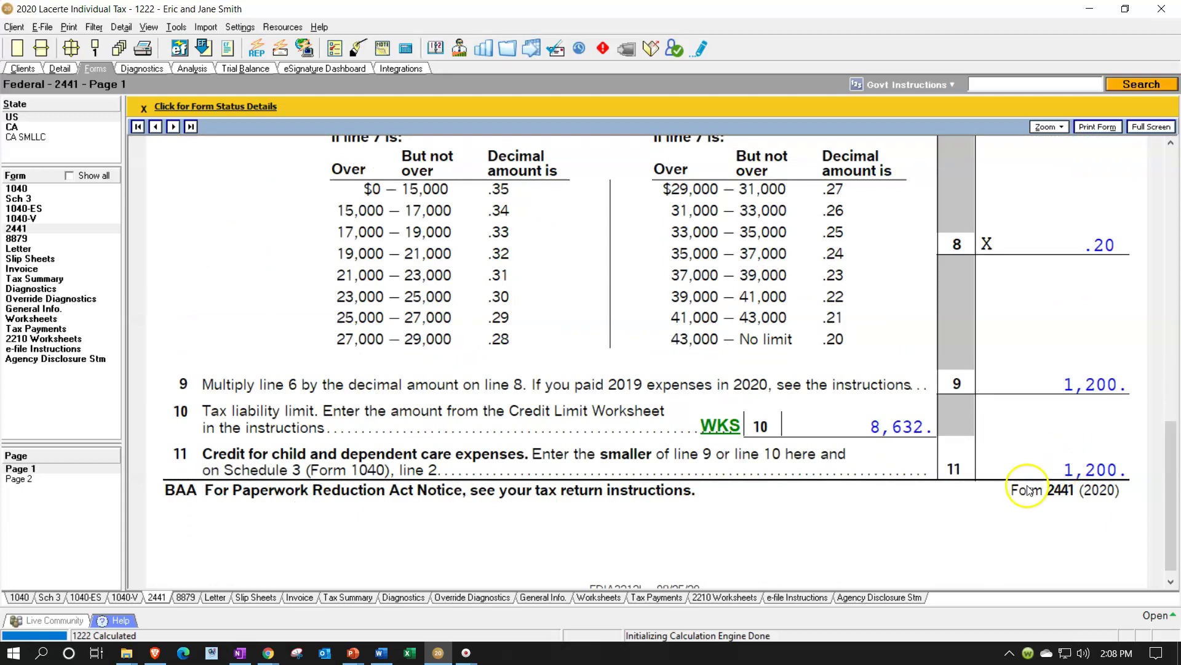
{"action": "scroll", "coordinate": [904, 425], "scroll_direction": "up", "scroll_amount": 6}
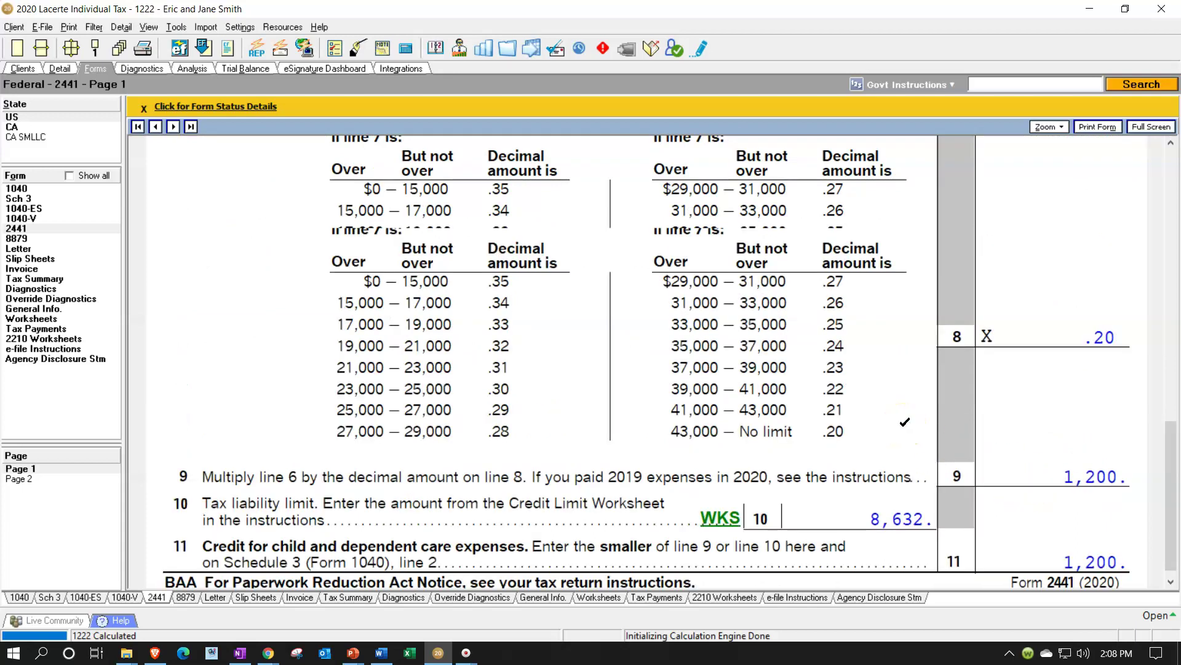
{"action": "left_click", "coordinate": [60, 69]}
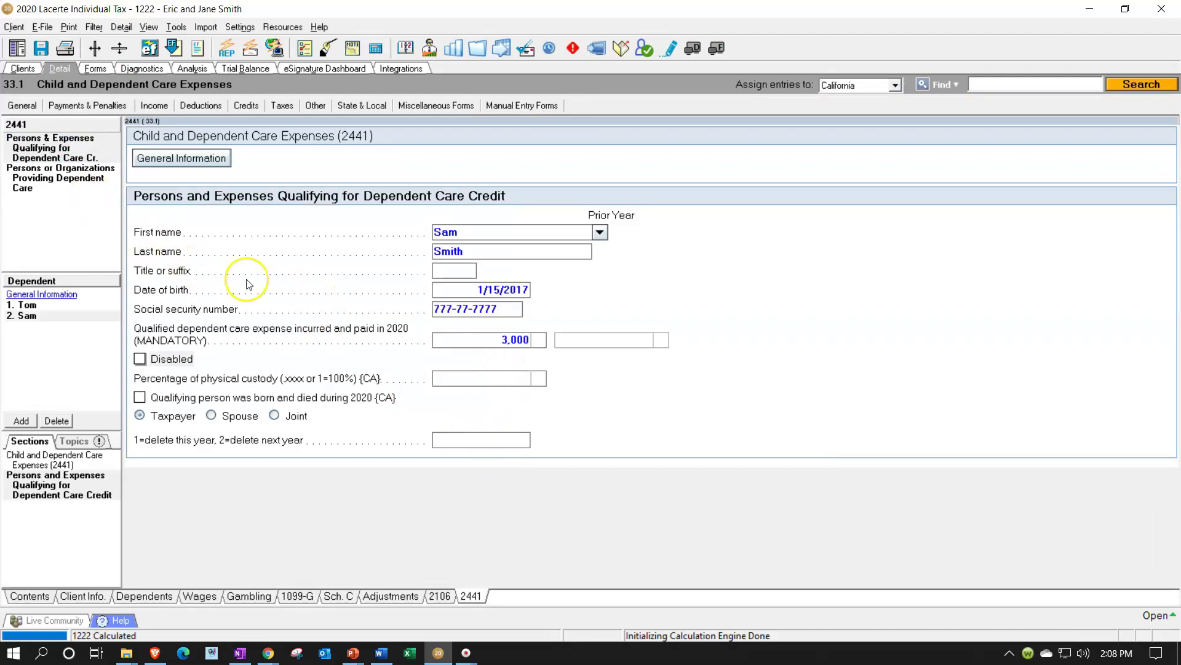
Step: Raise both qualifying dependents' care expenses to 4,000 each
{"action": "left_click", "coordinate": [489, 339]}
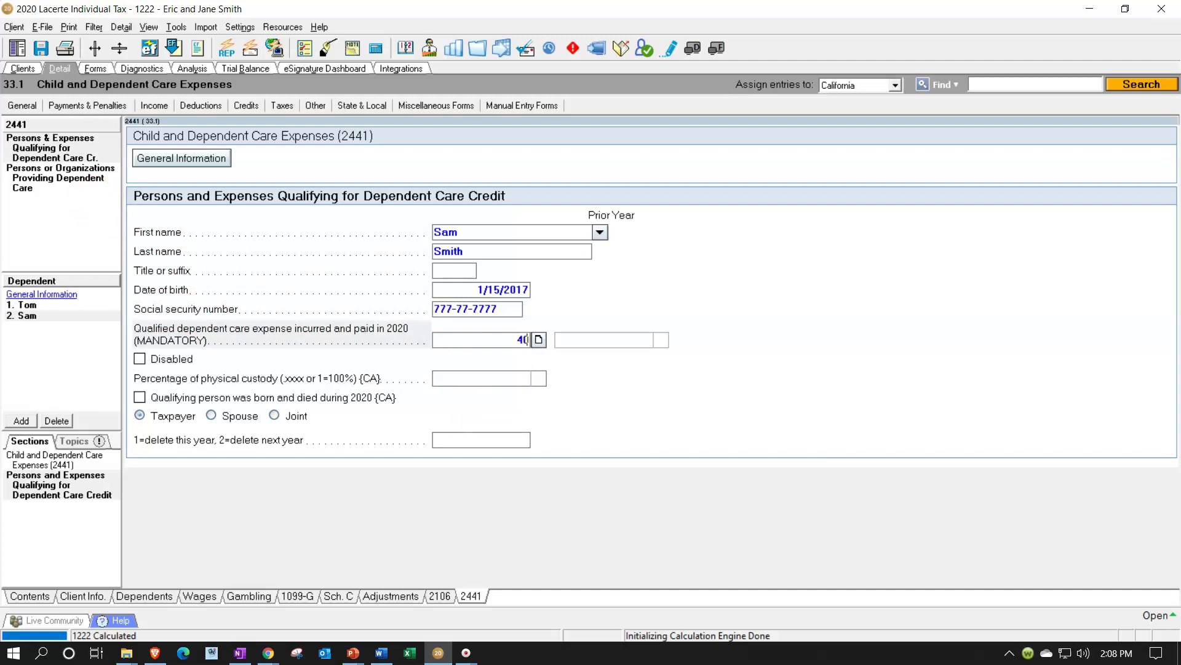
{"action": "key", "text": "Tab"}
{"action": "left_click", "coordinate": [49, 305]}
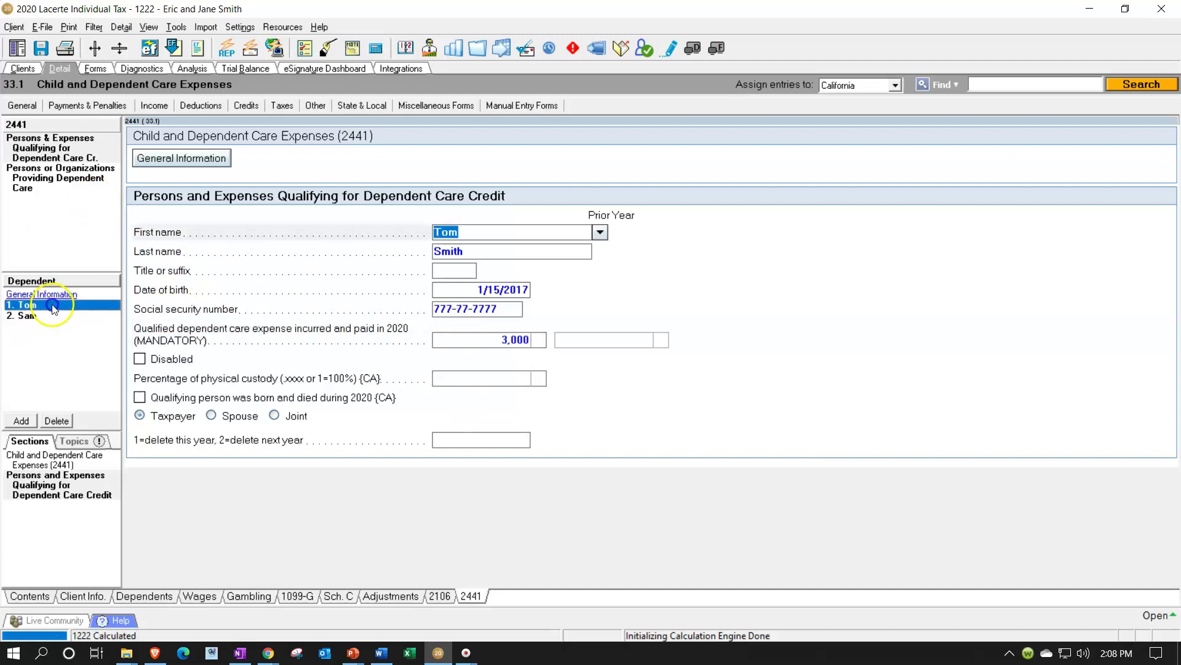
{"action": "left_click", "coordinate": [461, 346]}
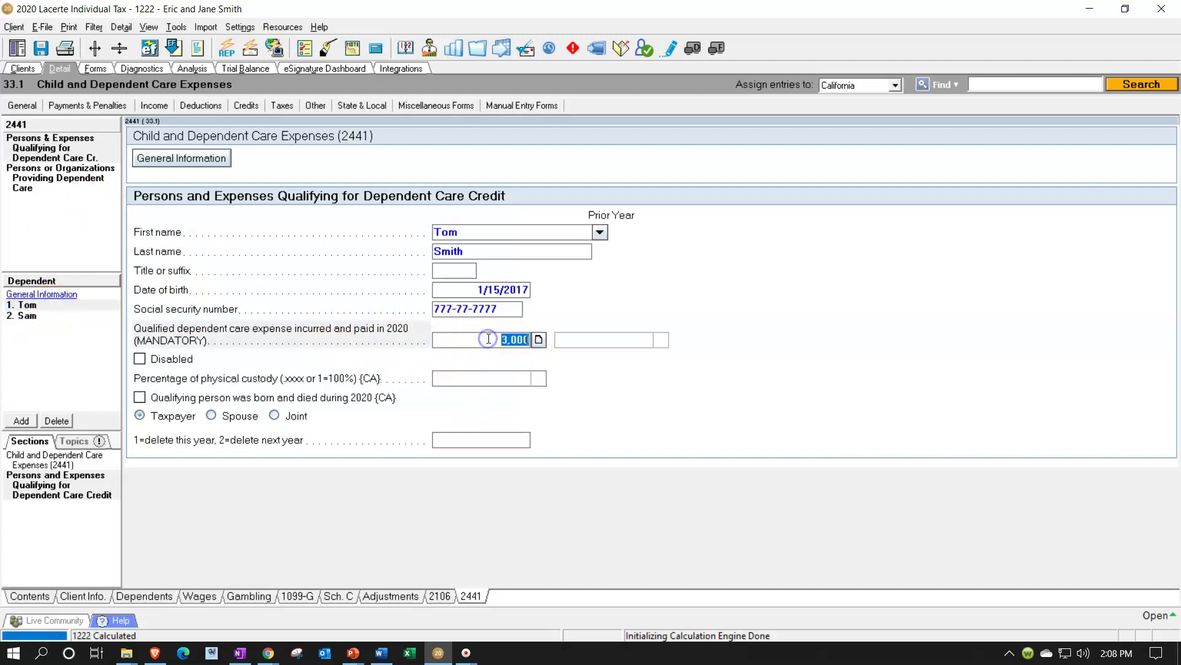
{"action": "type", "text": "4,"}
{"action": "type", "text": "000"}
{"action": "key", "text": "Tab"}
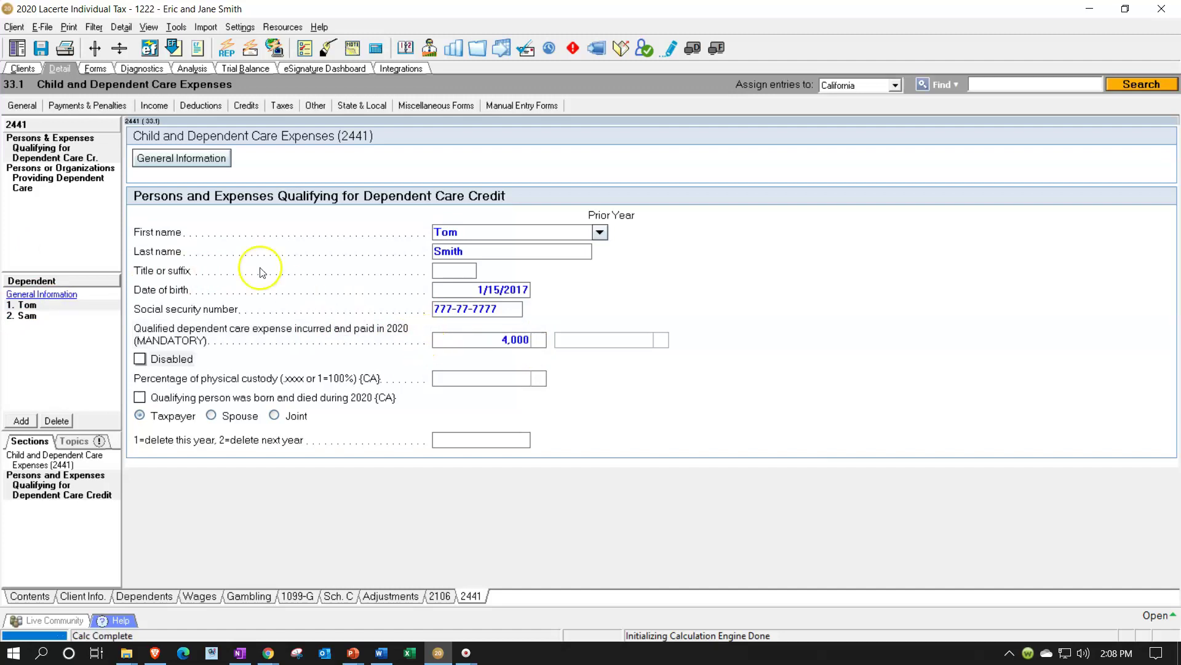
{"action": "left_click", "coordinate": [45, 316]}
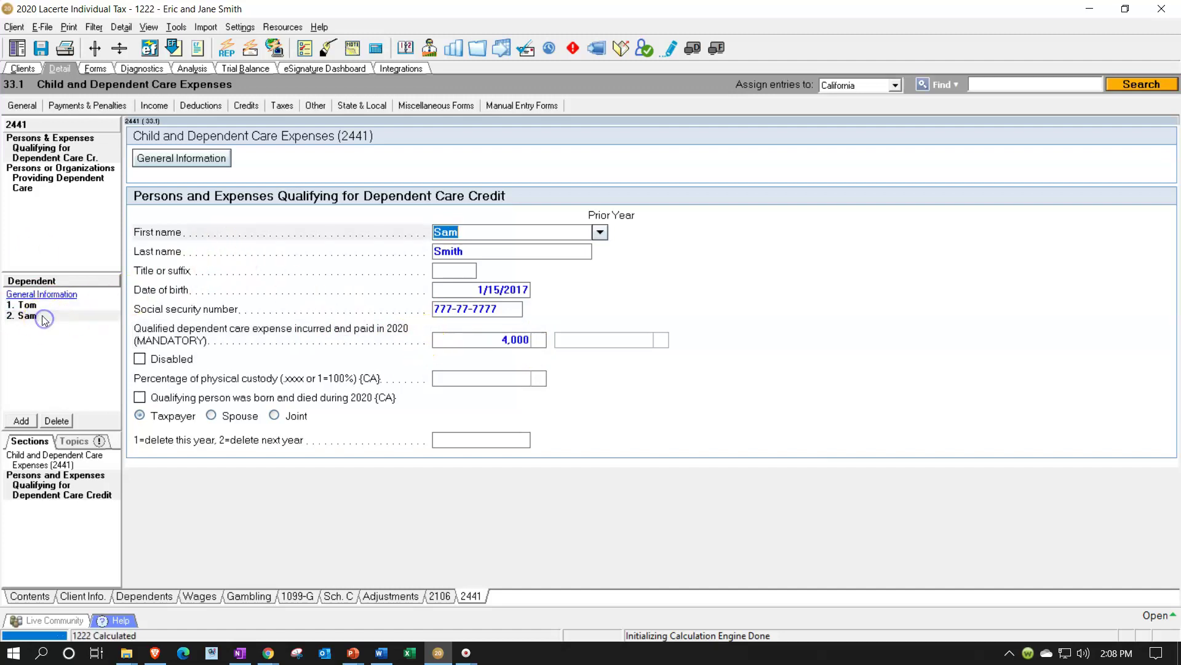
Step: Change the care provider's total amount paid to 8,000
{"action": "left_click", "coordinate": [48, 182]}
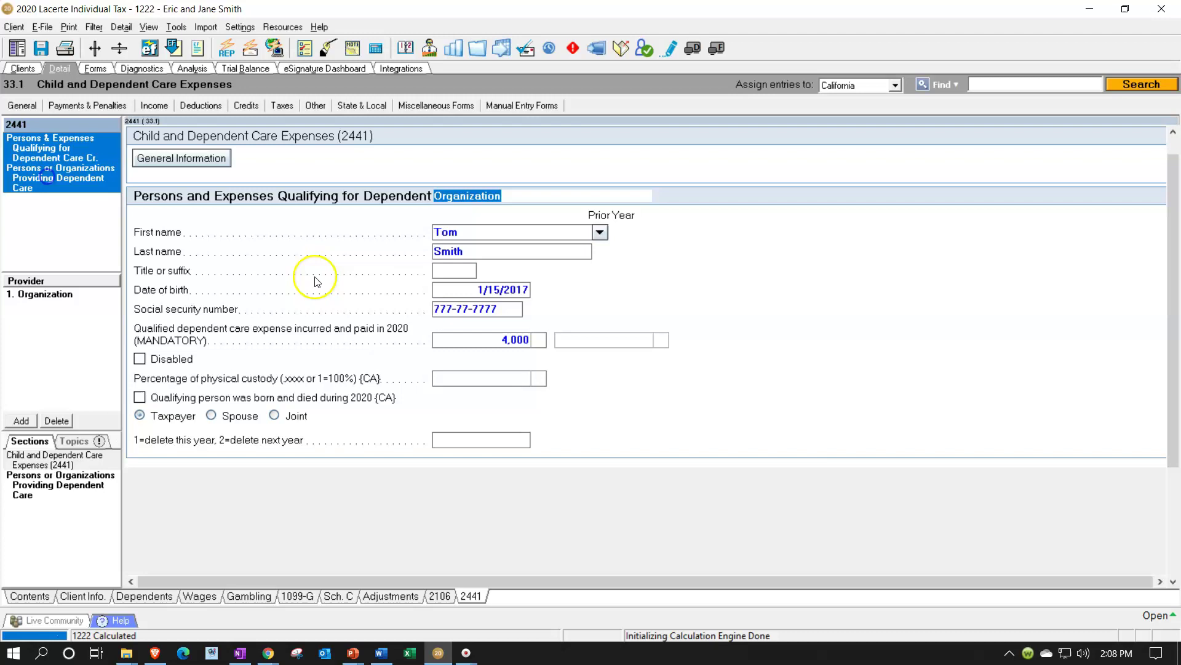
{"action": "left_click", "coordinate": [518, 553]}
{"action": "type", "text": "8"}
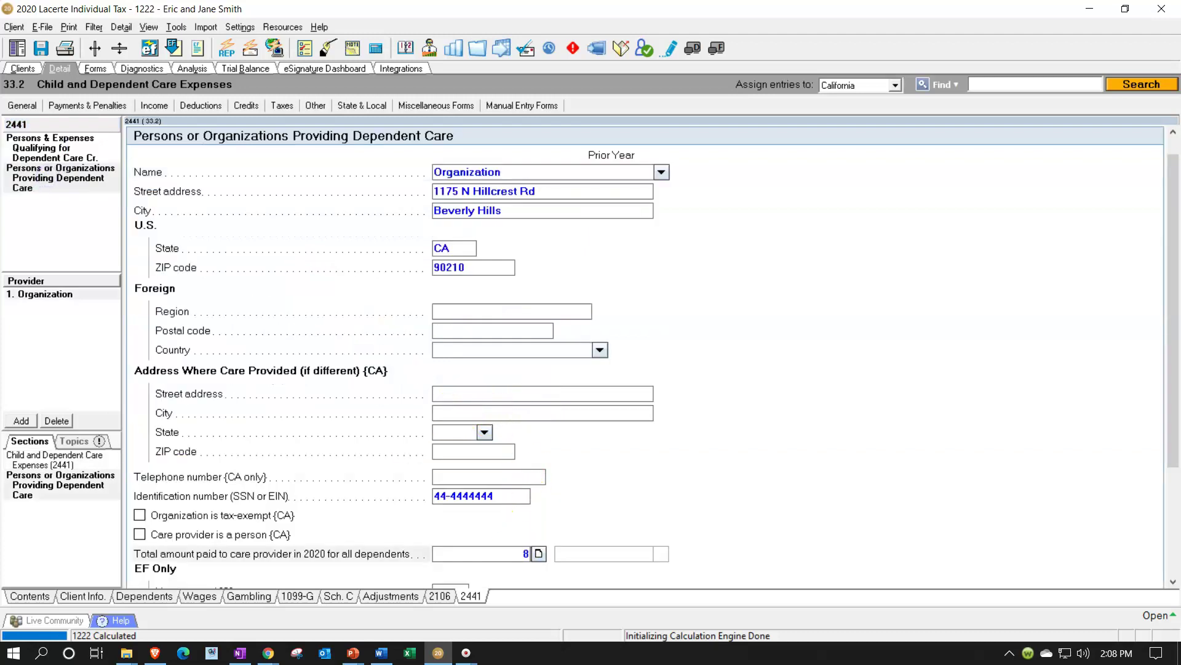
{"action": "type", "text": ",000"}
{"action": "key", "text": "Tab"}
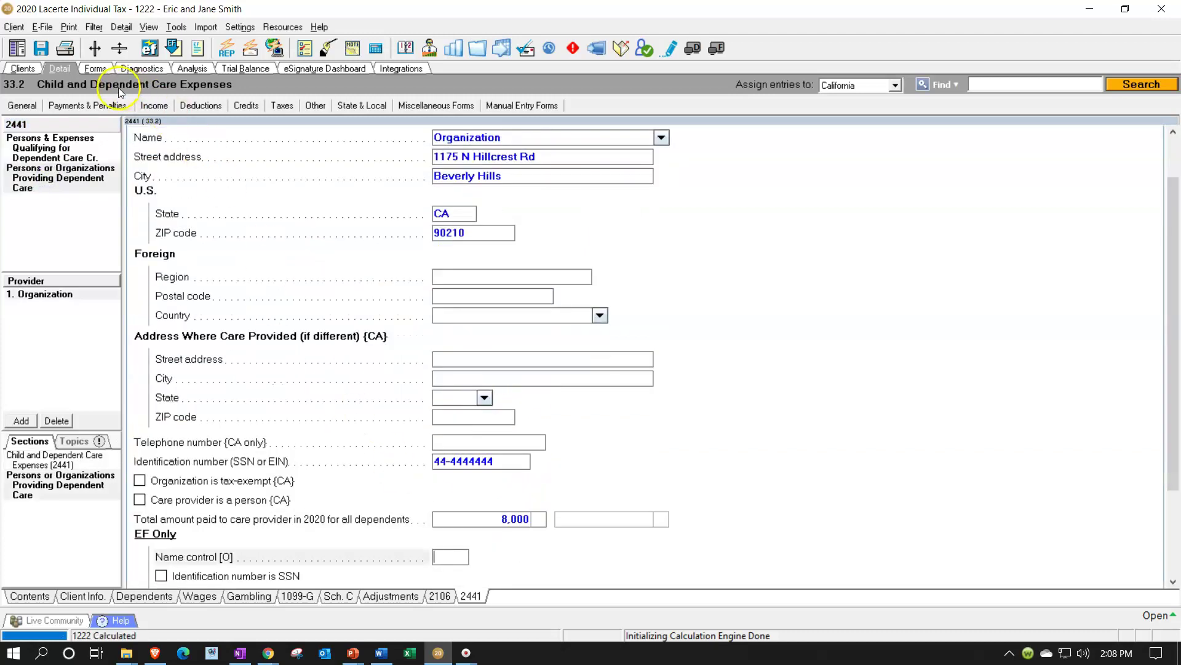
Step: Review Form 2441 page 1, where line 3 is capped at 6,000
{"action": "left_click", "coordinate": [102, 72]}
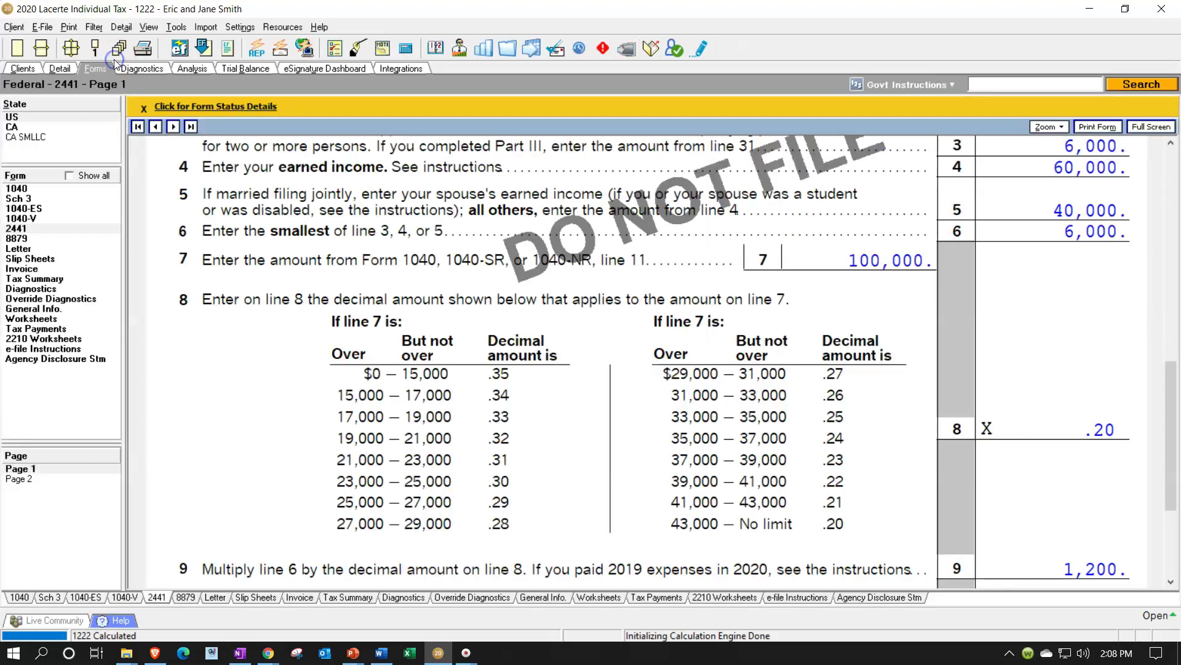
{"action": "scroll", "coordinate": [818, 404], "scroll_direction": "up", "scroll_amount": 3}
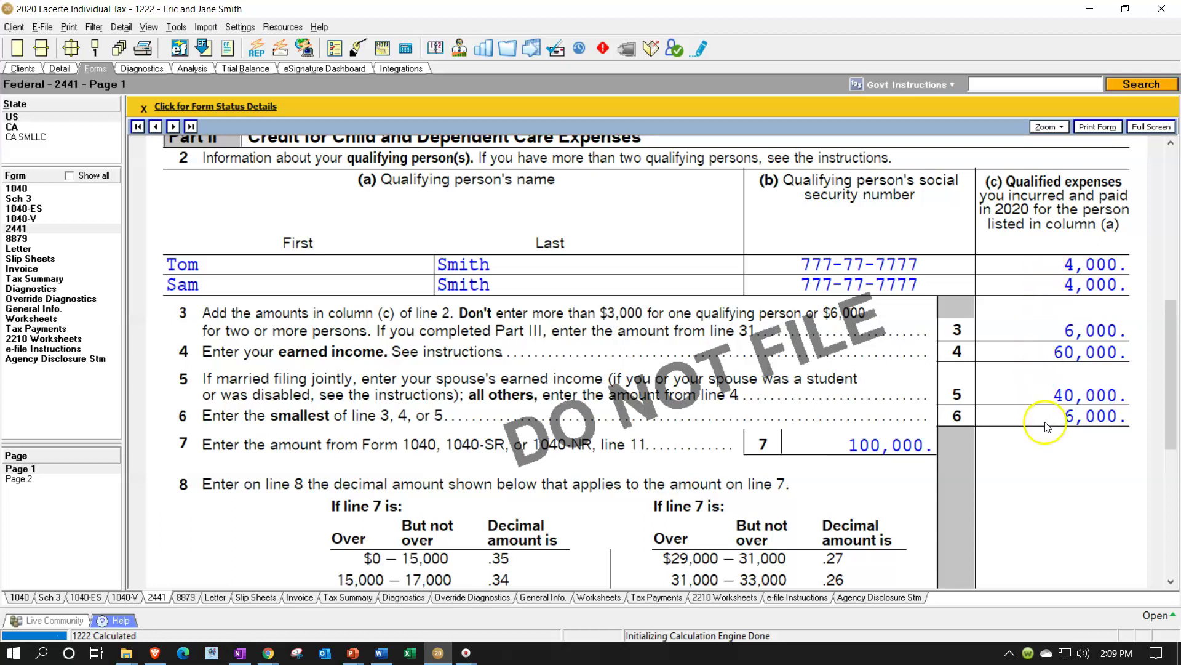
{"action": "scroll", "coordinate": [1047, 419], "scroll_direction": "down", "scroll_amount": 3}
{"action": "scroll", "coordinate": [1046, 449], "scroll_direction": "down", "scroll_amount": 2}
{"action": "scroll", "coordinate": [1050, 547], "scroll_direction": "up", "scroll_amount": 3}
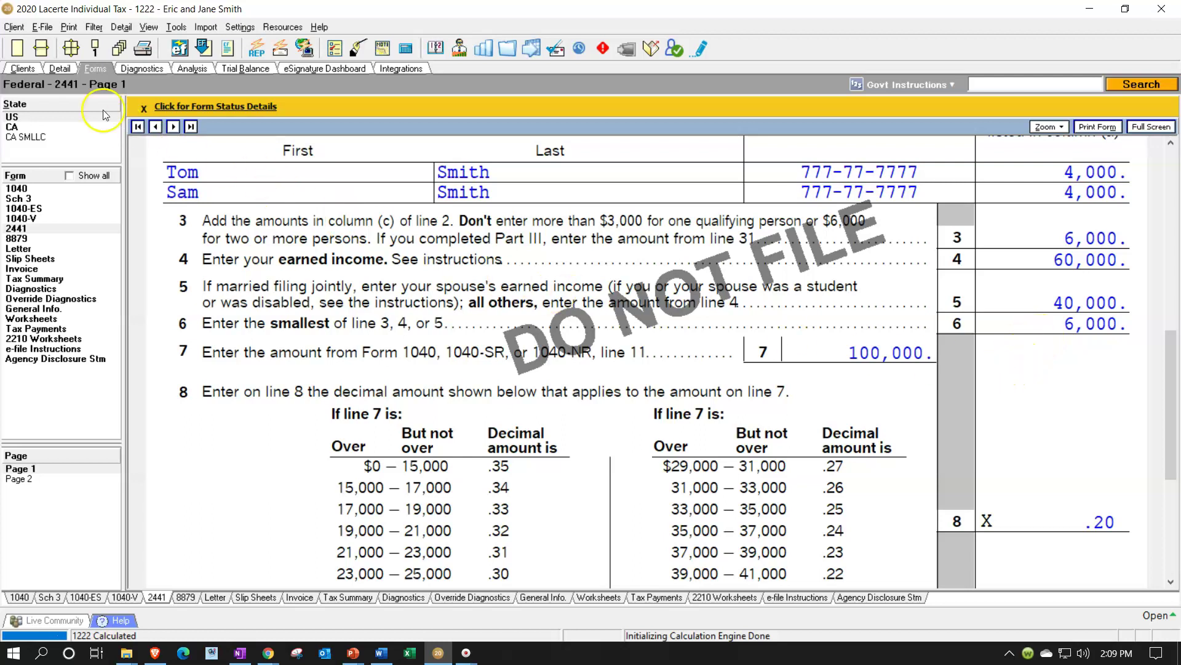
Step: Add a third dependent son born 2/15/2016 with relationship Son and 12 months at home
{"action": "left_click", "coordinate": [60, 68]}
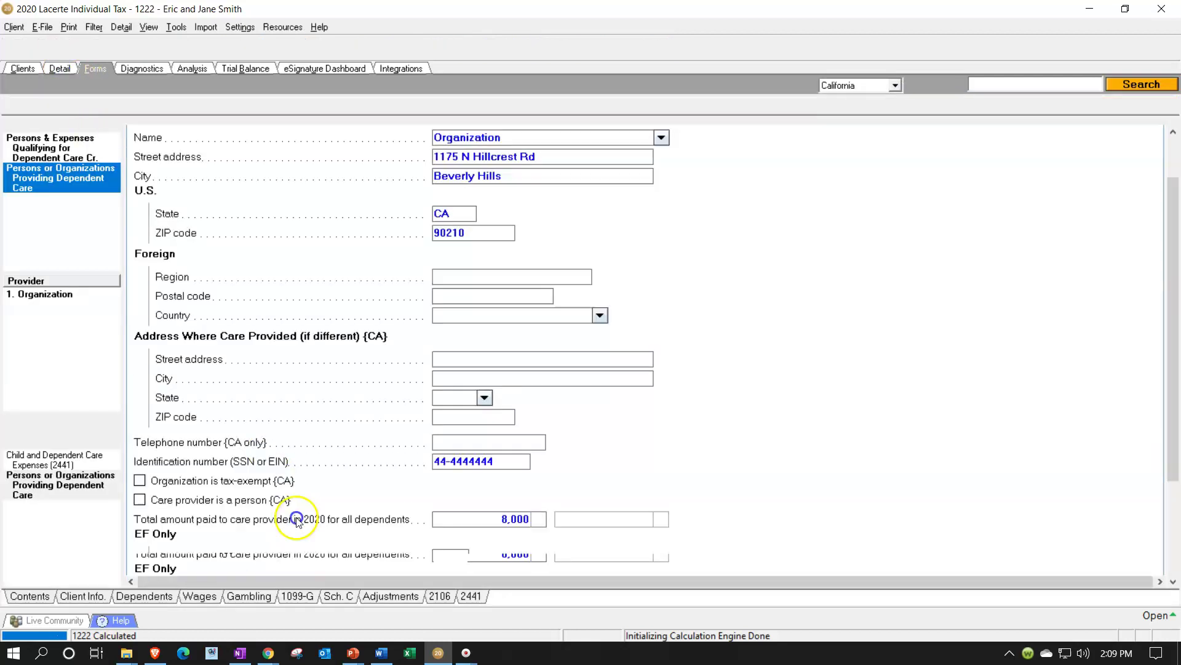
{"action": "left_click", "coordinate": [134, 592]}
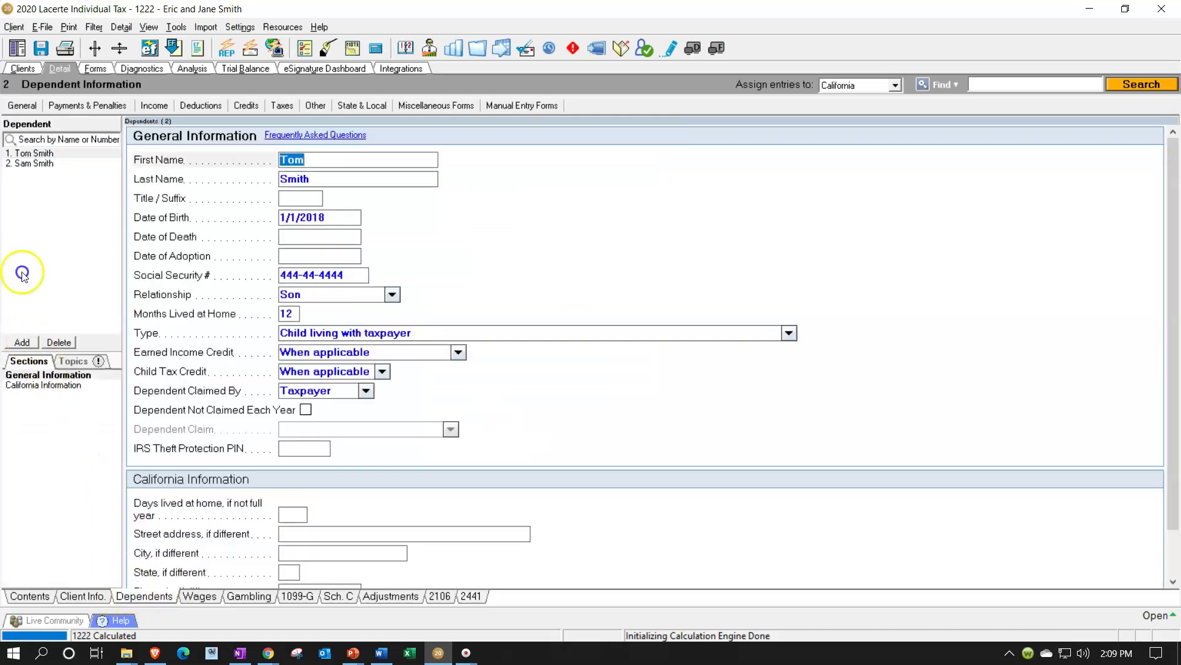
{"action": "left_click", "coordinate": [23, 343]}
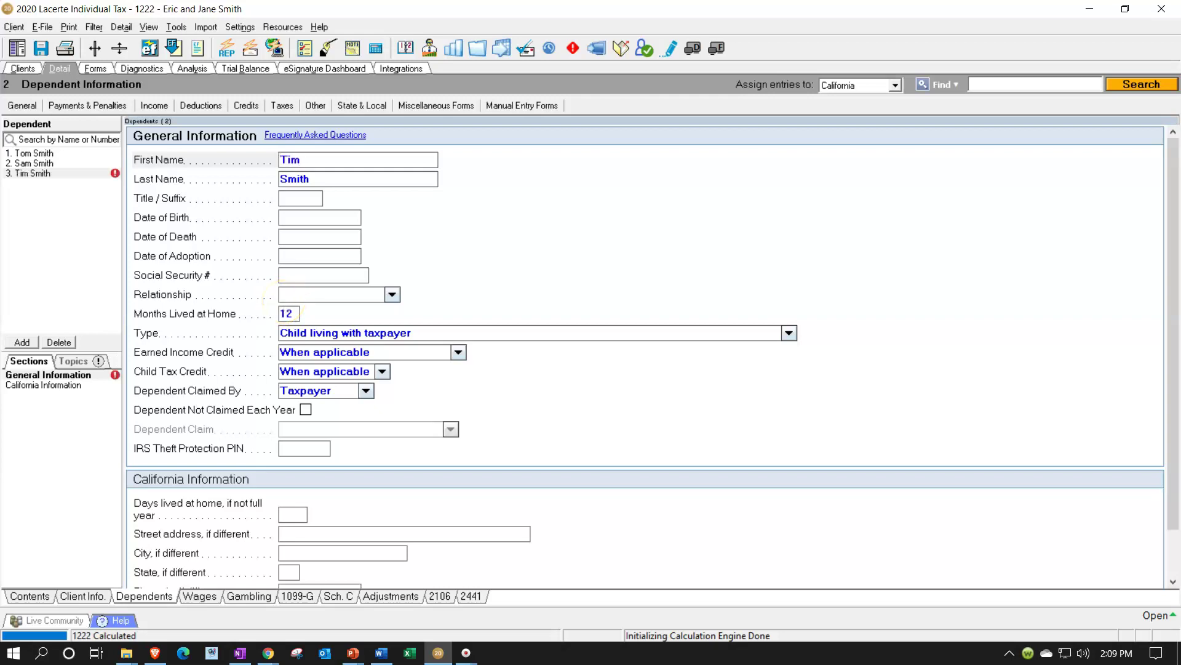
{"action": "key", "text": "Tab"}
{"action": "key", "text": "Tab"}
{"action": "key", "text": "Tab"}
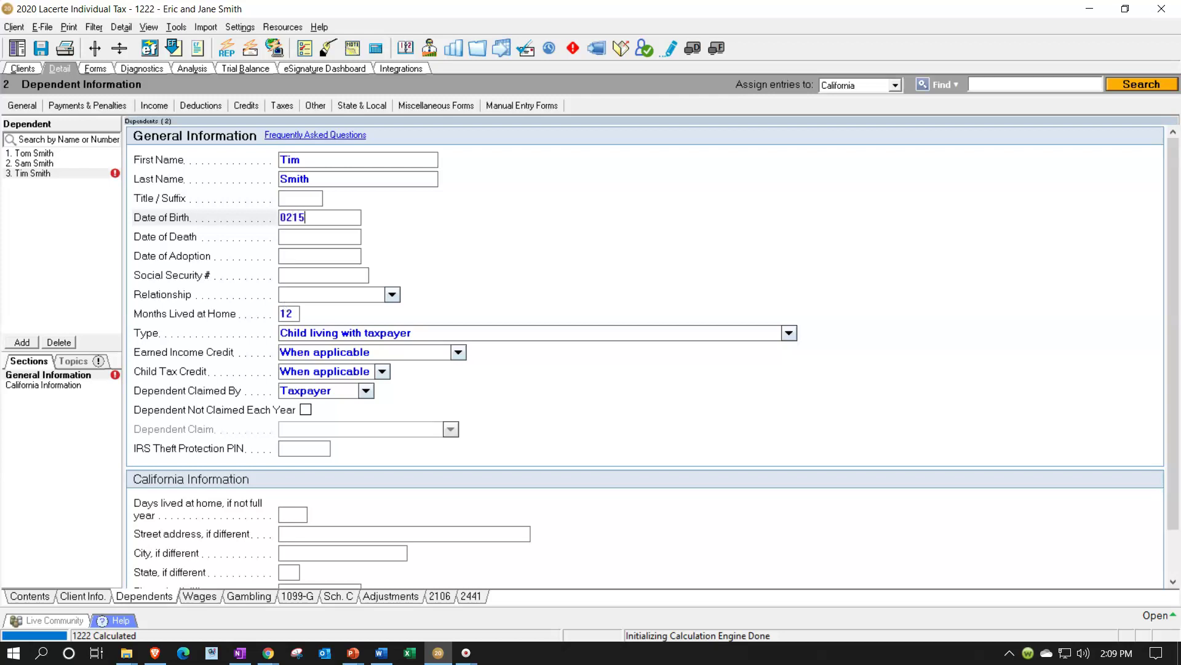
{"action": "key", "text": "Tab"}
{"action": "key", "text": "Tab"}
{"action": "key", "text": "Tab"}
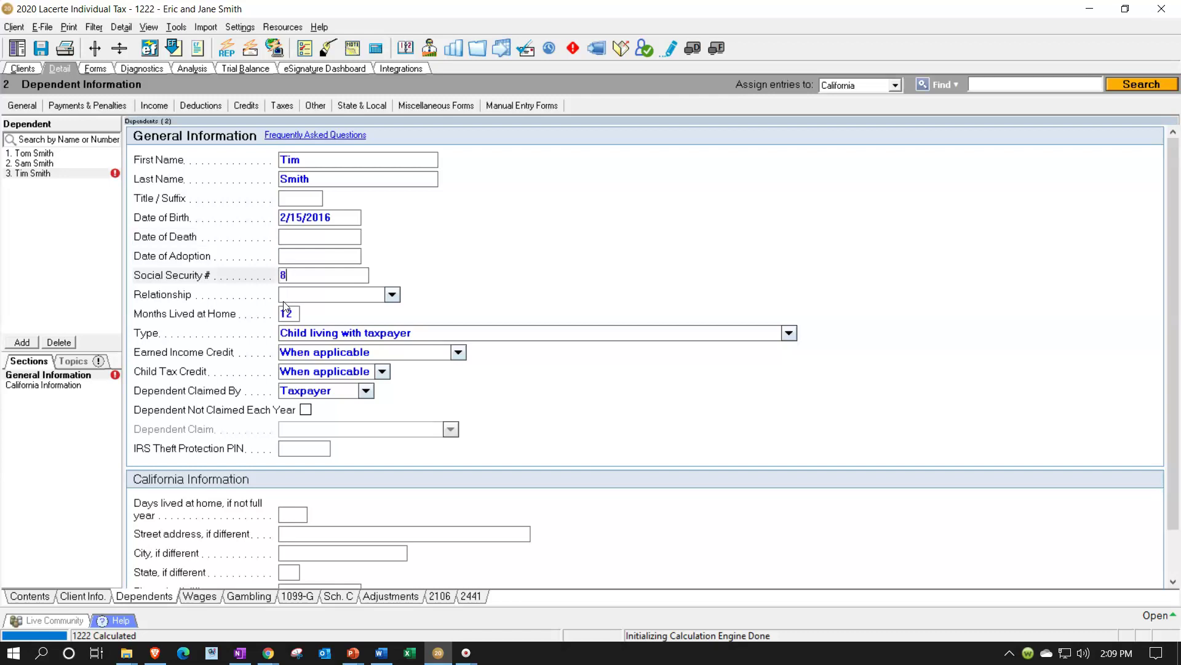
{"action": "key", "text": "Tab"}
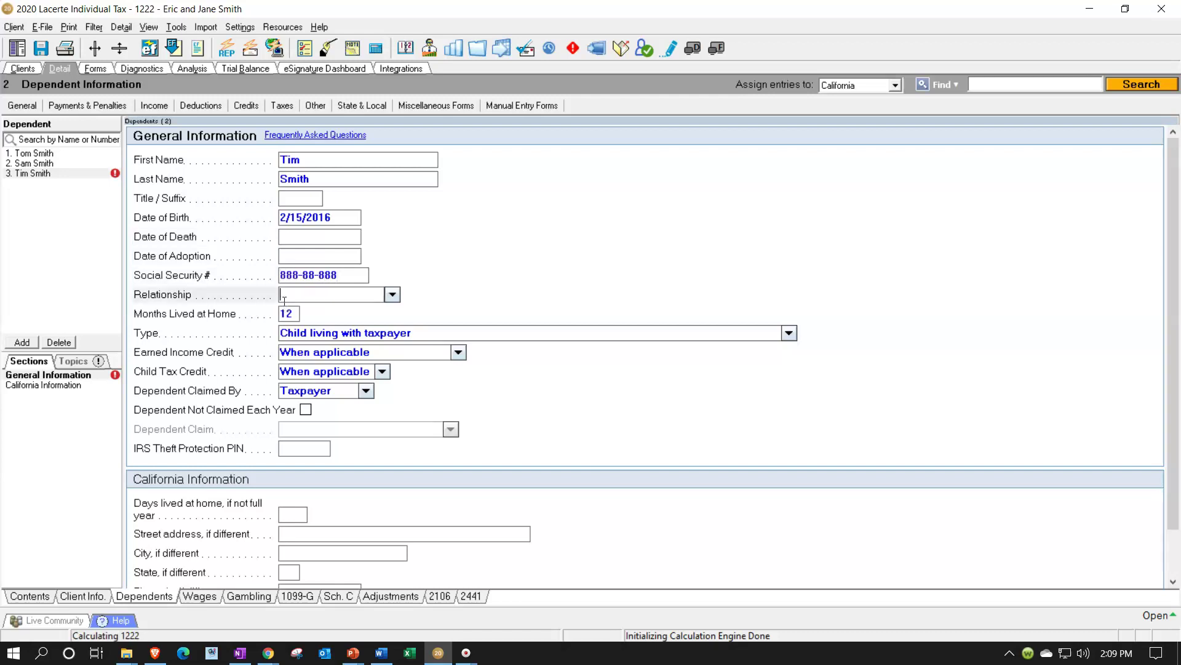
{"action": "type", "text": "Son"}
{"action": "key", "text": "Tab"}
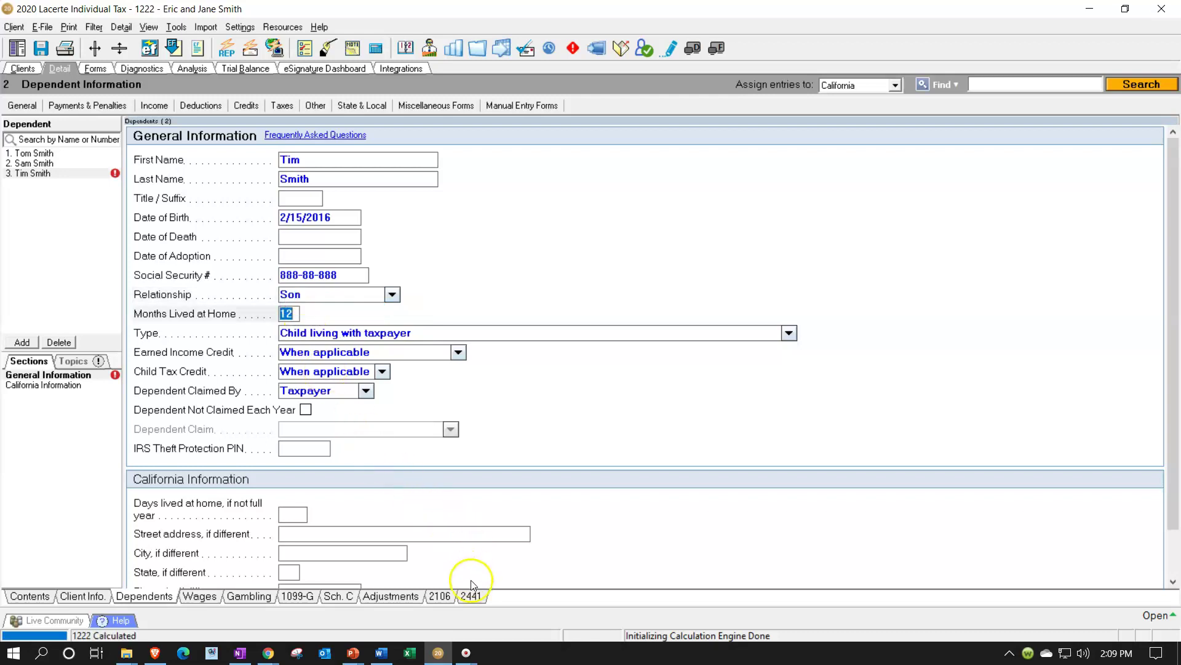
{"action": "left_click", "coordinate": [474, 596]}
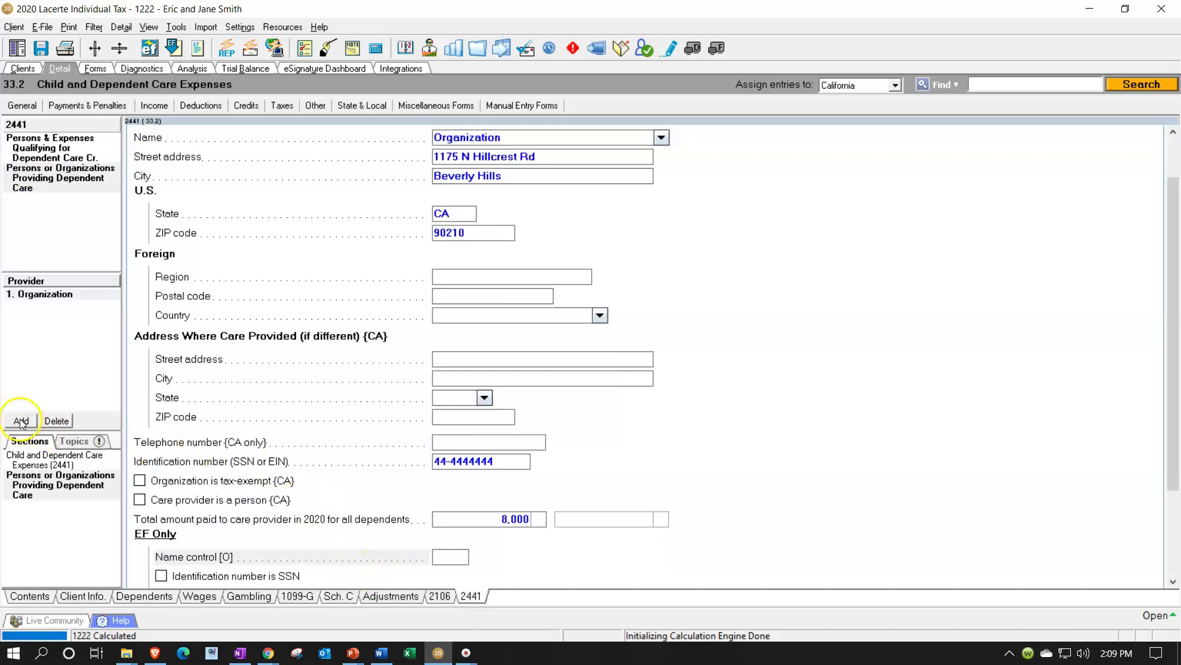
Step: Add the third son as a qualifying person with 3,000 of care expenses
{"action": "left_click", "coordinate": [37, 151]}
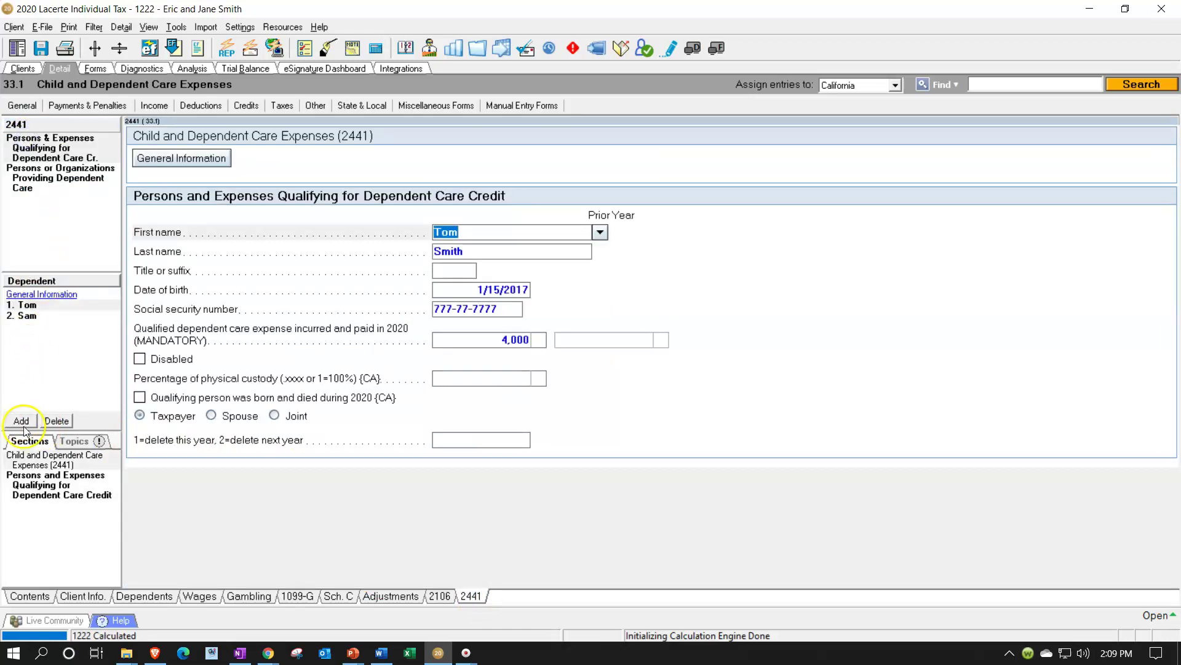
{"action": "left_click", "coordinate": [23, 424]}
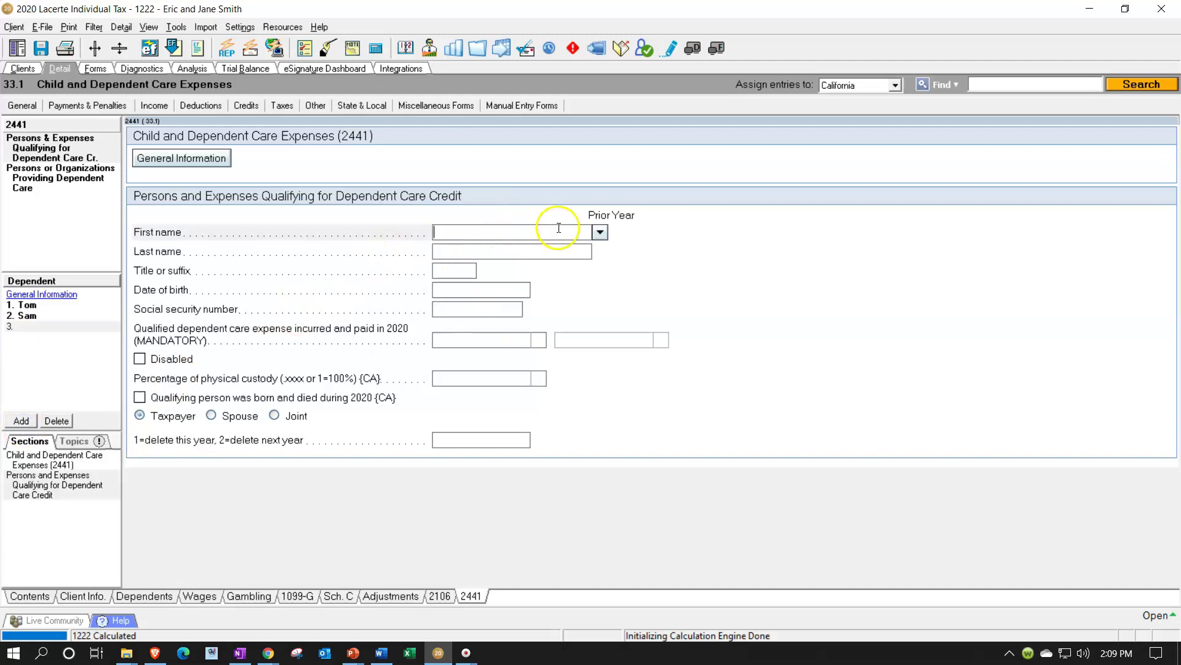
{"action": "left_click", "coordinate": [598, 232]}
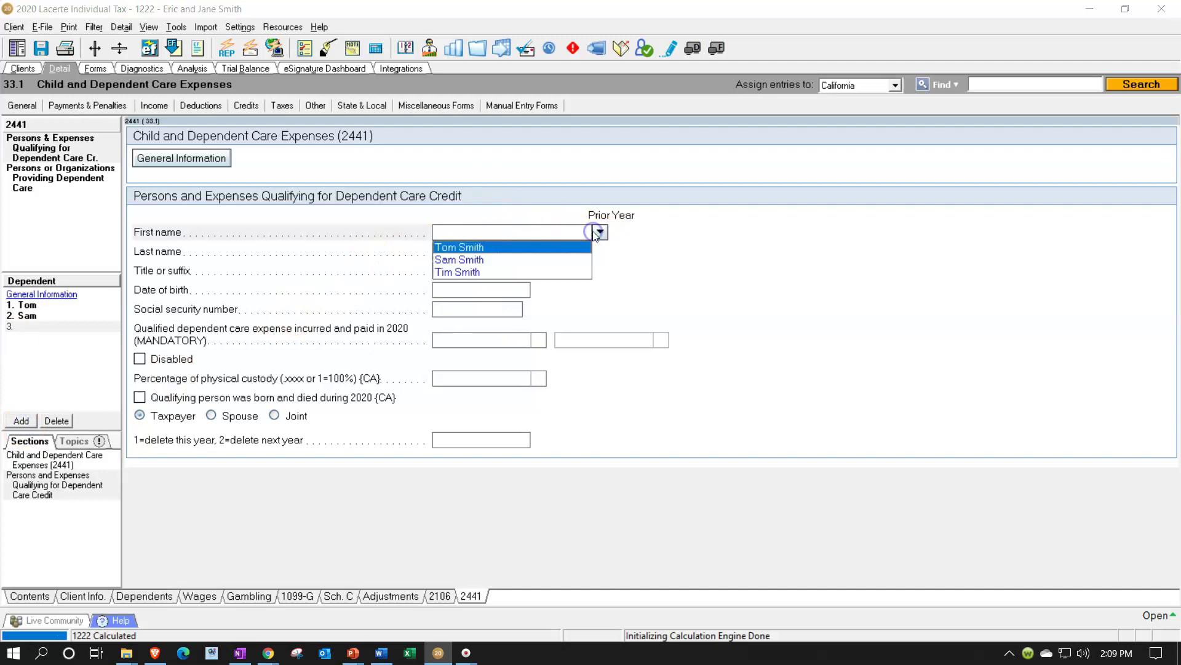
{"action": "left_click", "coordinate": [486, 275]}
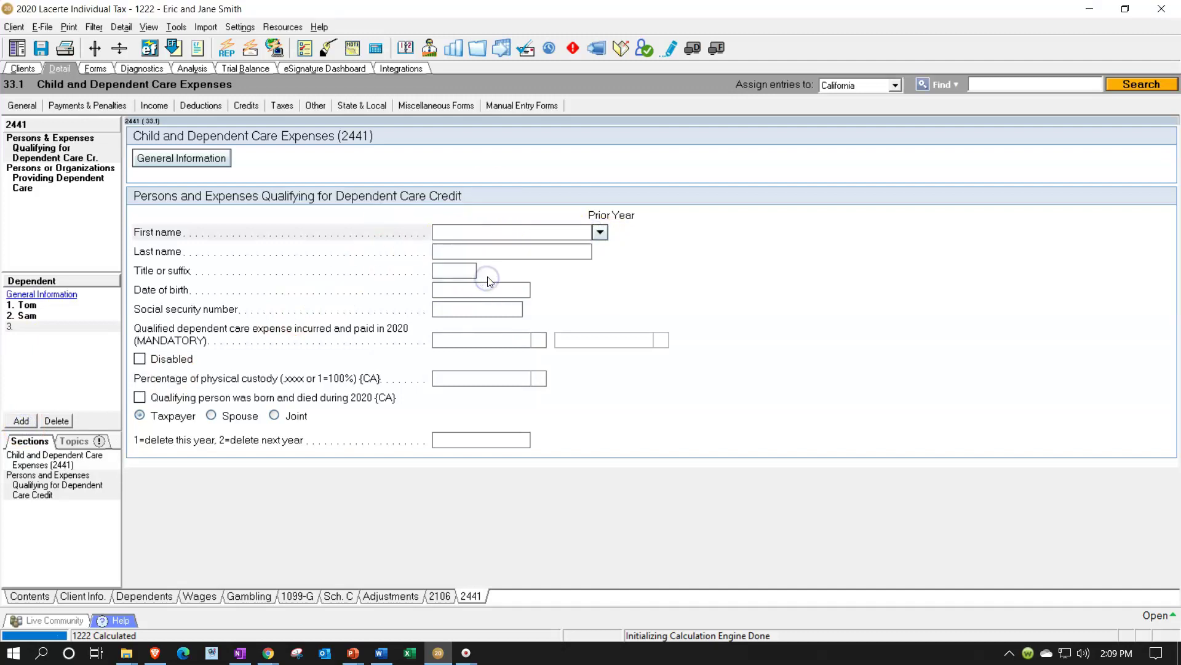
{"action": "key", "text": "Tab"}
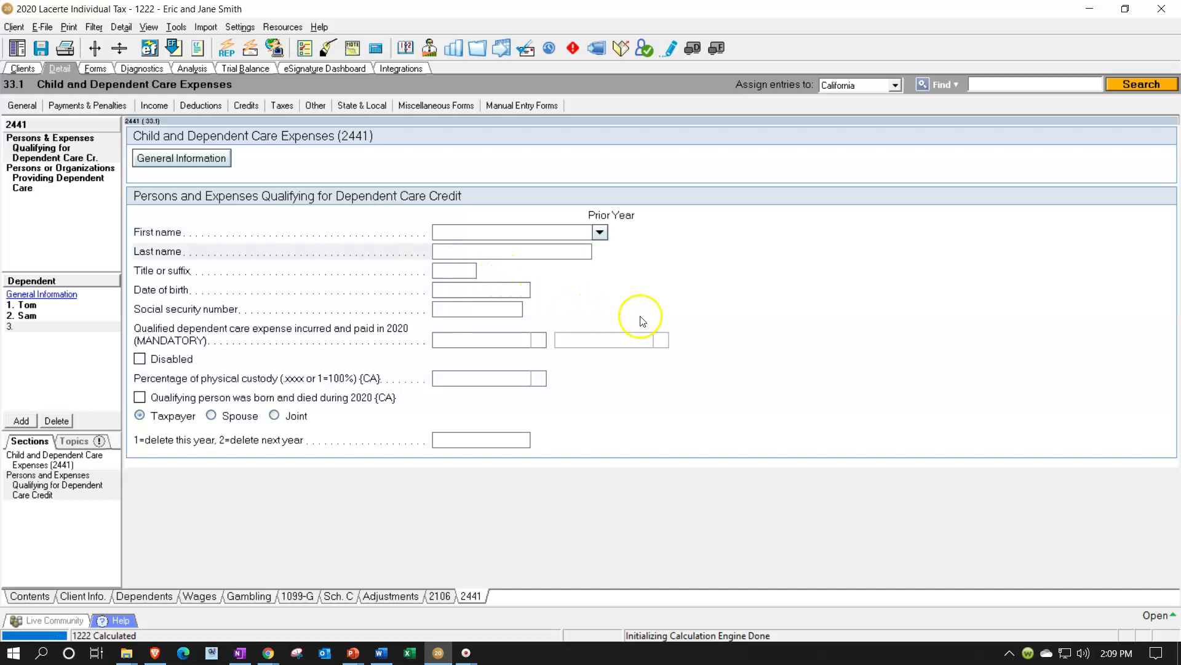
{"action": "left_click", "coordinate": [599, 232]}
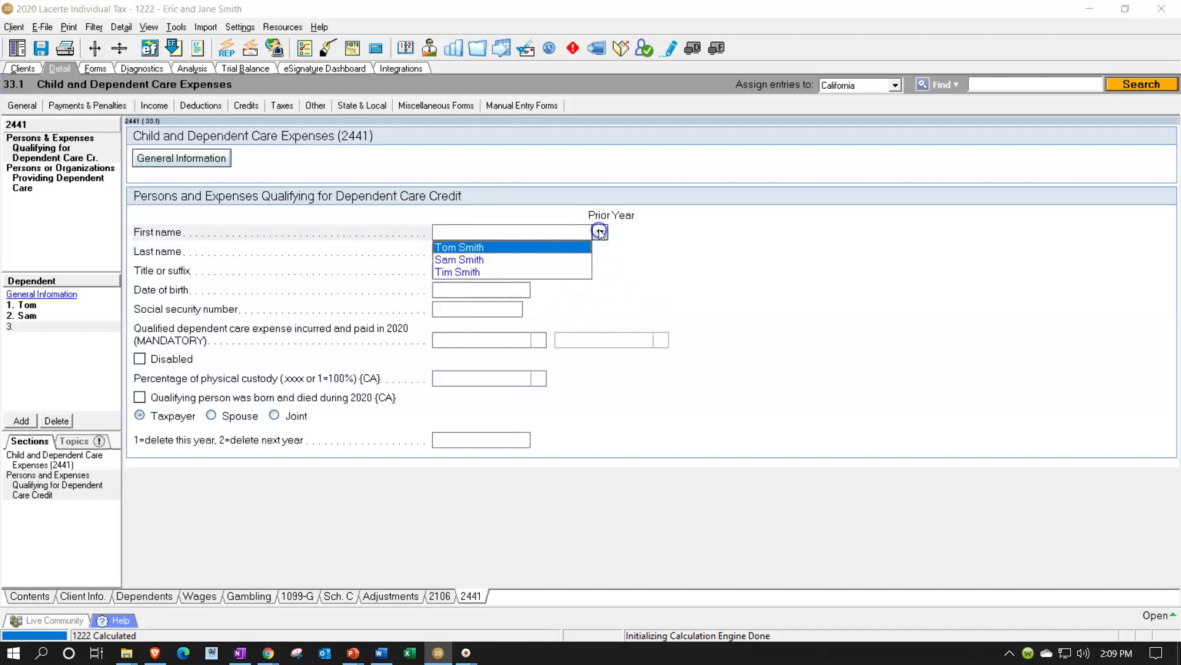
{"action": "left_click", "coordinate": [458, 272]}
{"action": "left_click", "coordinate": [498, 341]}
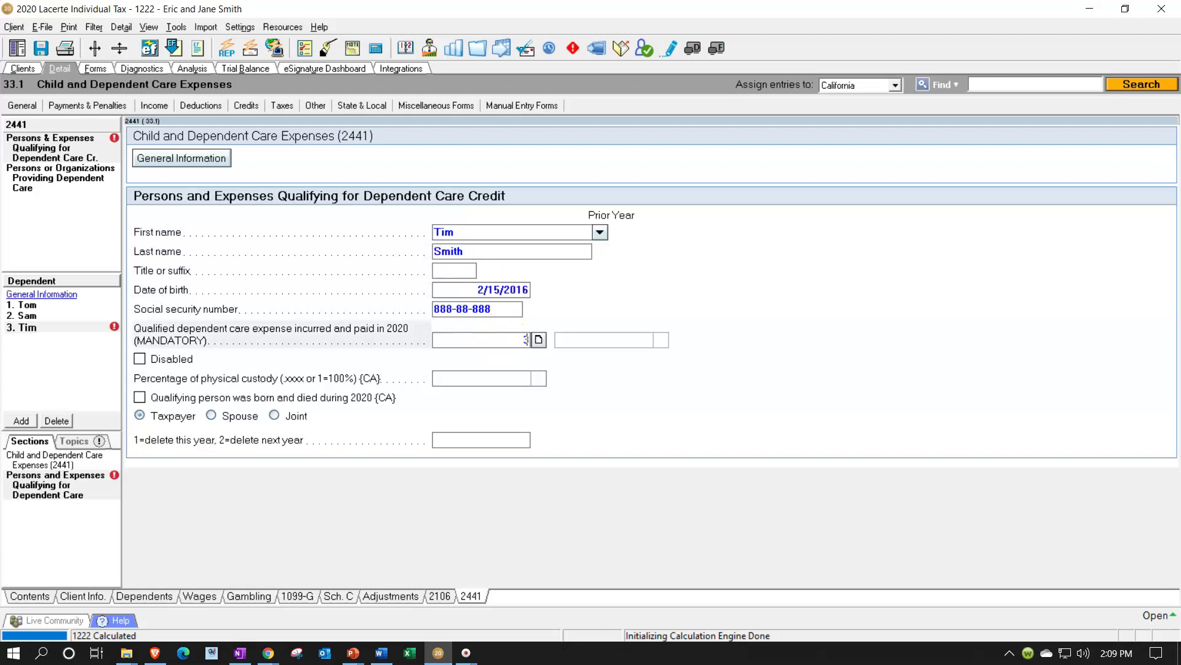
{"action": "type", "text": "3000"}
{"action": "key", "text": "Tab"}
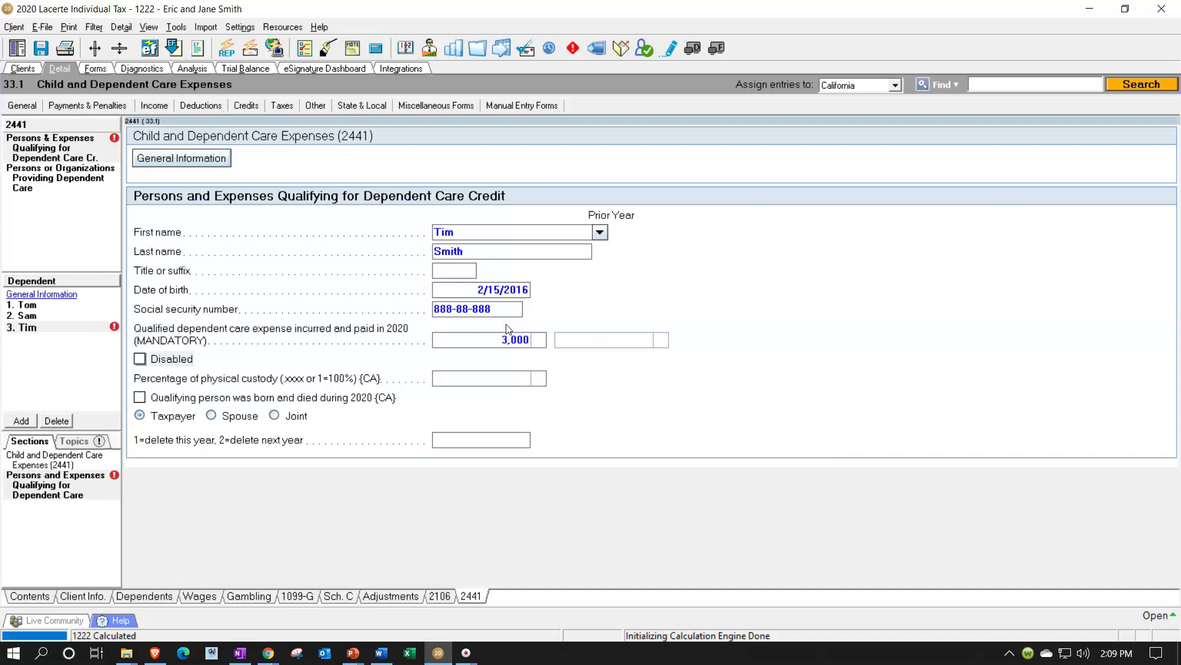
Step: Change the provider's total amount paid to 11,000 and view Form 2441
{"action": "left_click", "coordinate": [40, 193]}
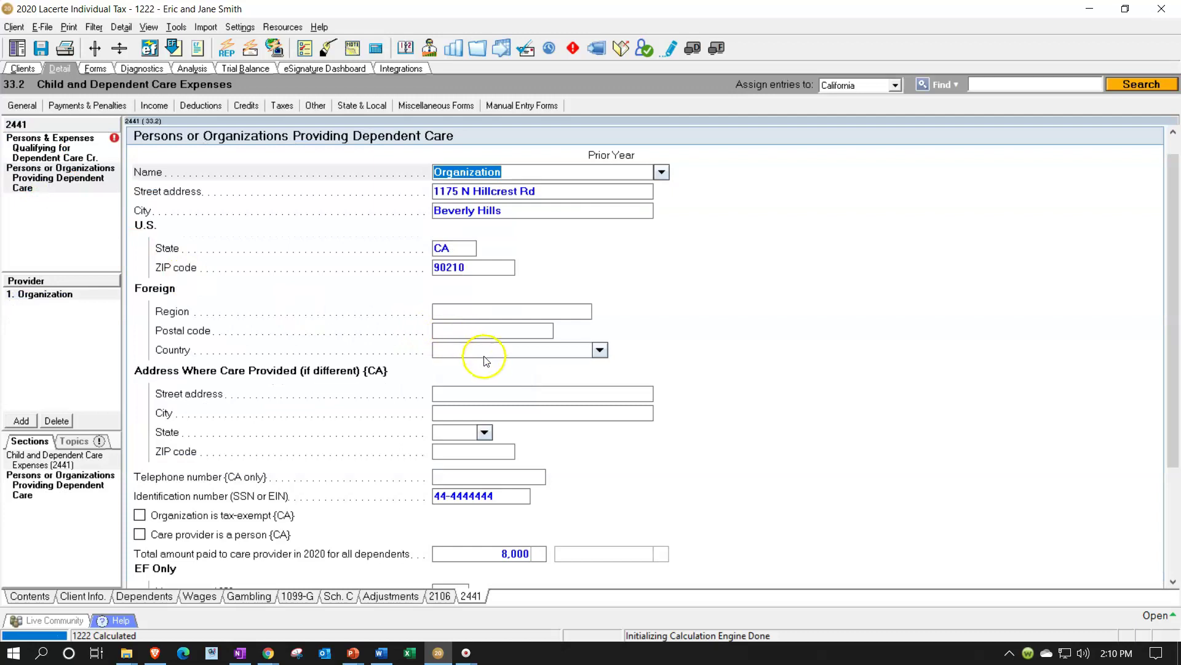
{"action": "left_click", "coordinate": [519, 552]}
{"action": "type", "text": "1"}
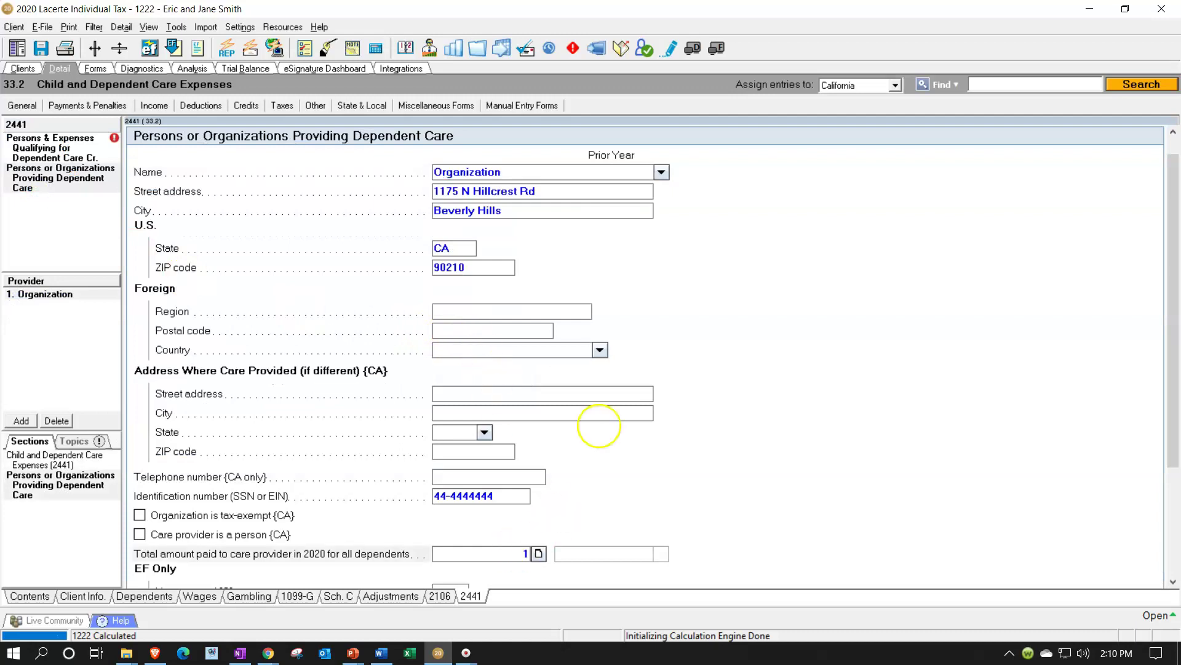
{"action": "type", "text": "1,000"}
{"action": "key", "text": "Tab"}
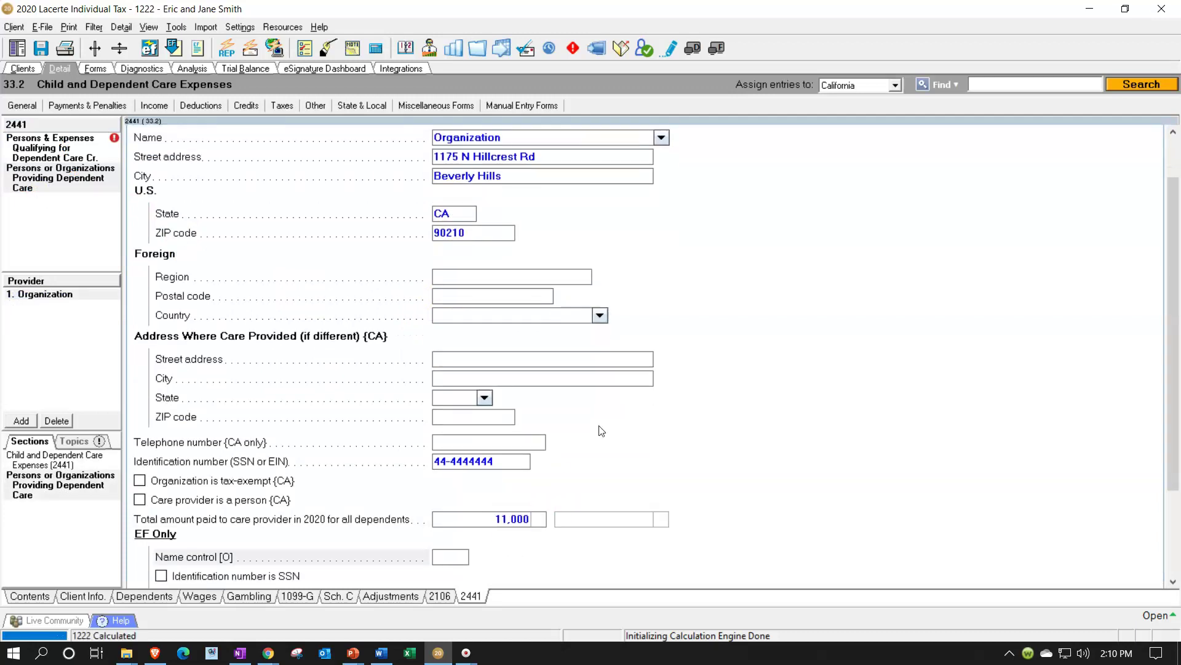
{"action": "key", "text": "ctrl+Tab"}
{"action": "scroll", "coordinate": [436, 512], "scroll_direction": "up", "scroll_amount": 3}
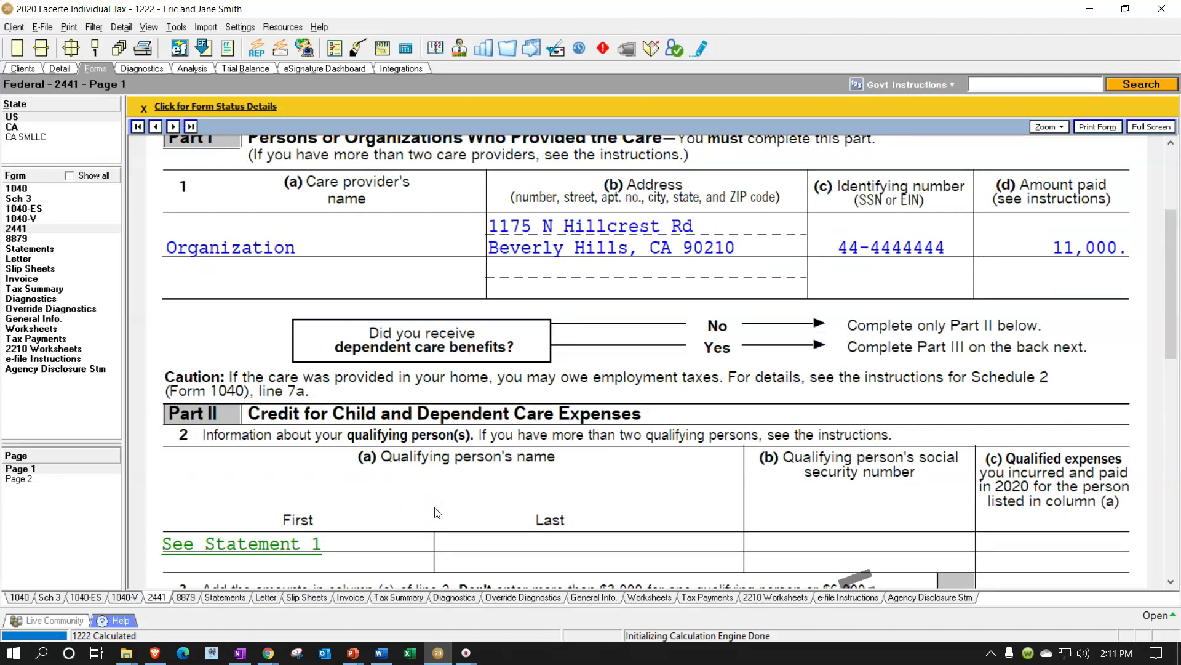
Step: Review Statement 1's three qualifying persons and the 1,200 credit on line 11, then return to inputs
{"action": "scroll", "coordinate": [813, 427], "scroll_direction": "up", "scroll_amount": 3}
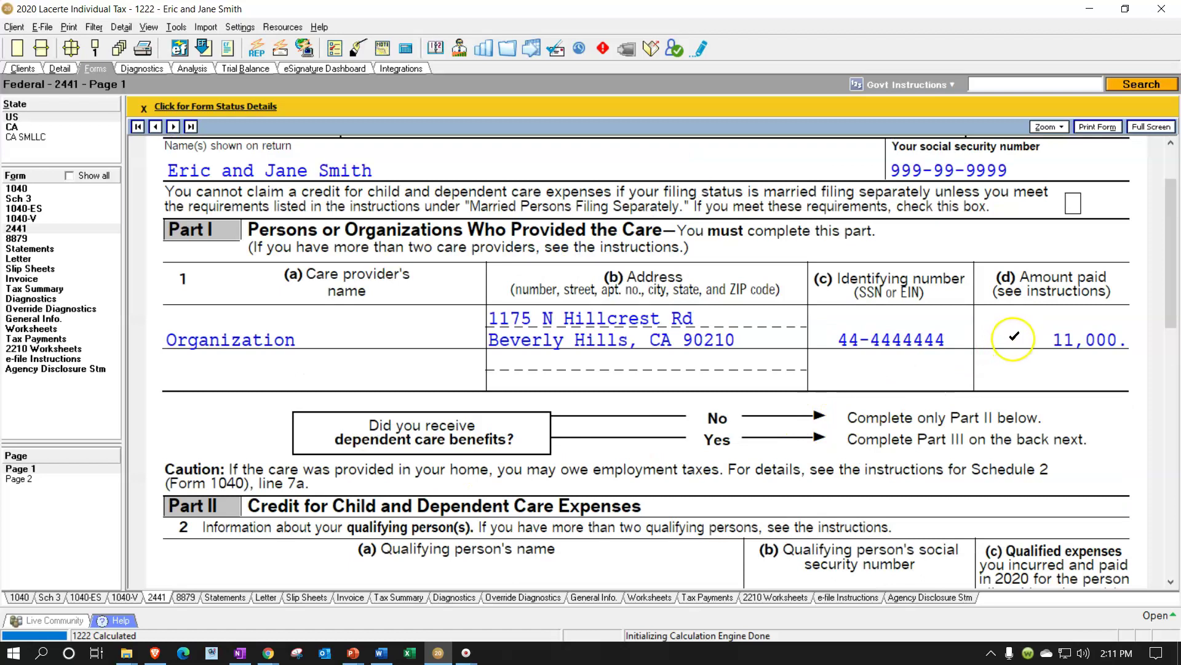
{"action": "scroll", "coordinate": [1013, 338], "scroll_direction": "down", "scroll_amount": 9}
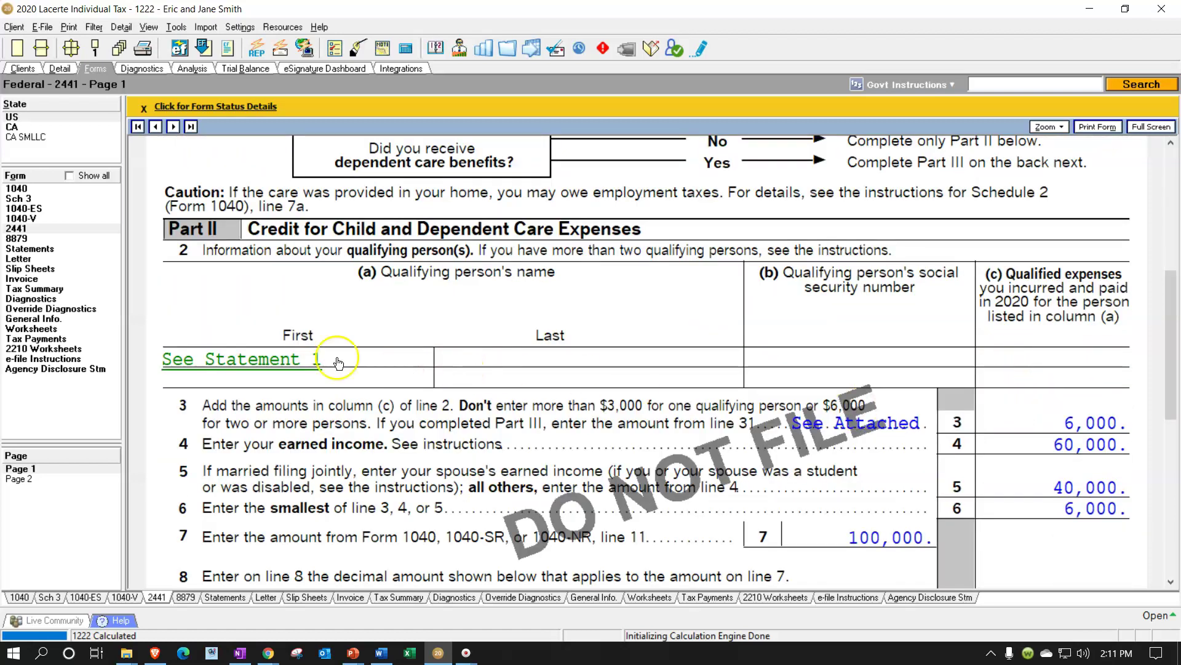
{"action": "double_click", "coordinate": [281, 360]}
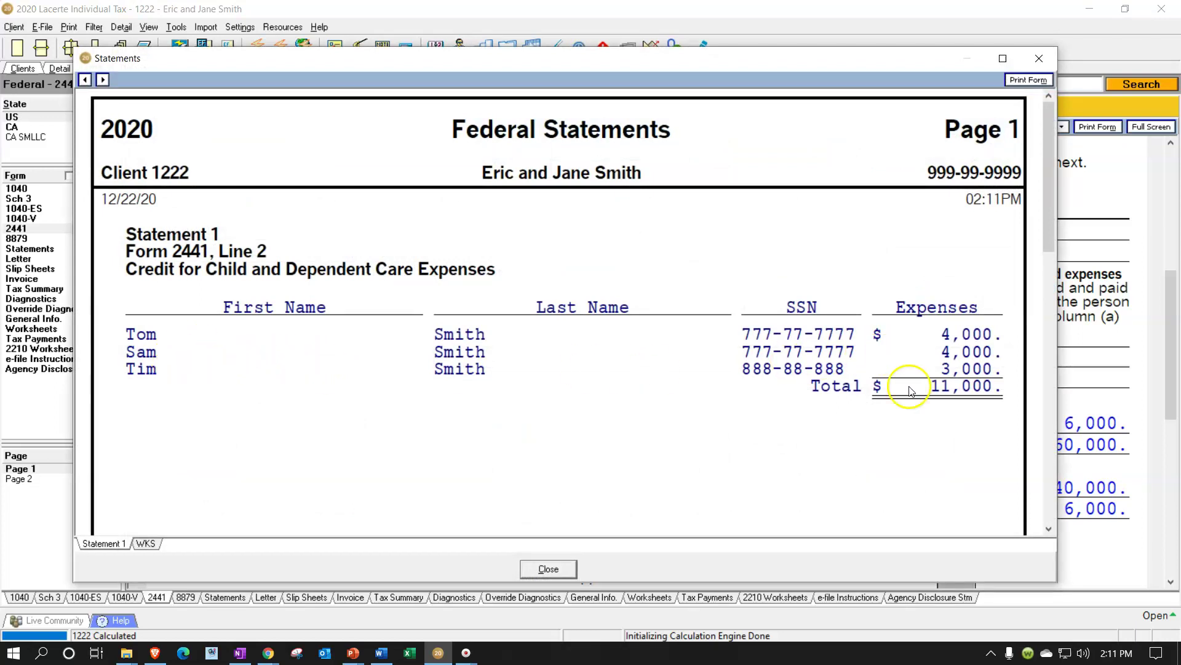
{"action": "left_click", "coordinate": [1039, 58]}
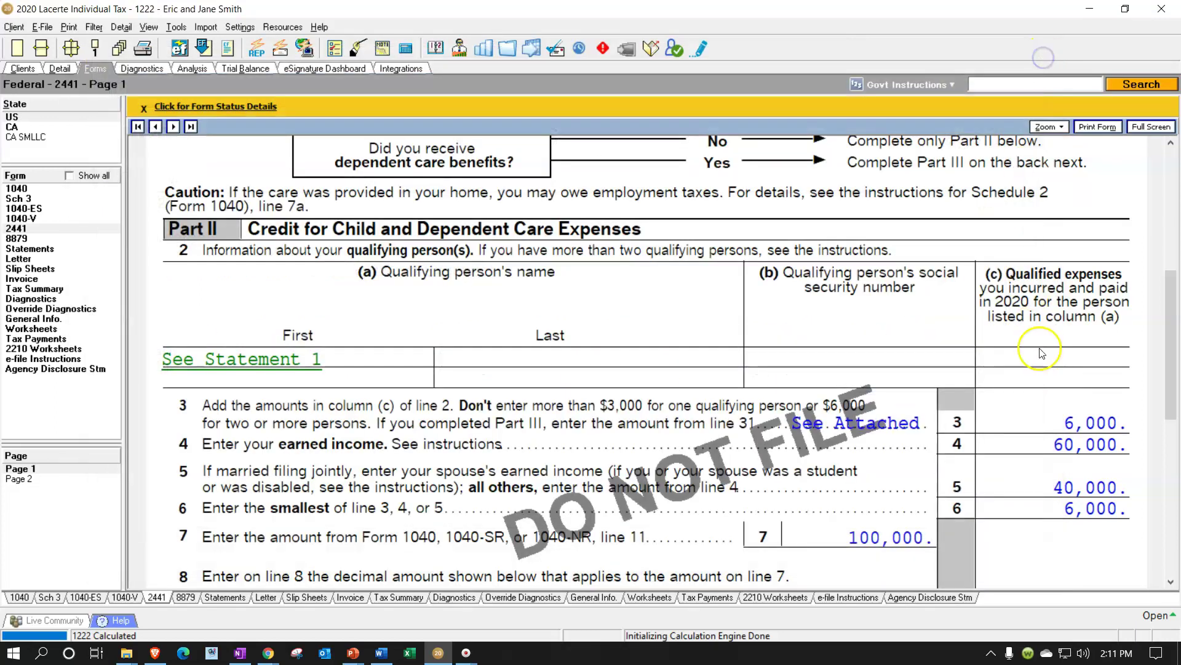
{"action": "scroll", "coordinate": [1040, 405], "scroll_direction": "down", "scroll_amount": 6}
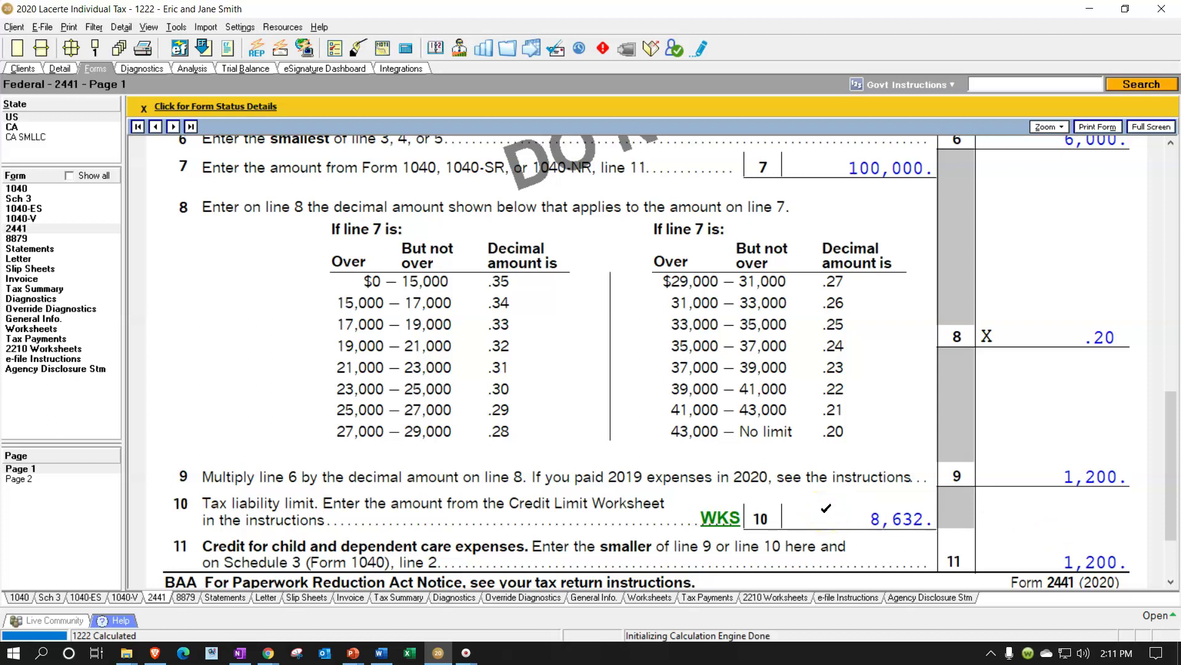
{"action": "double_click", "coordinate": [849, 442]}
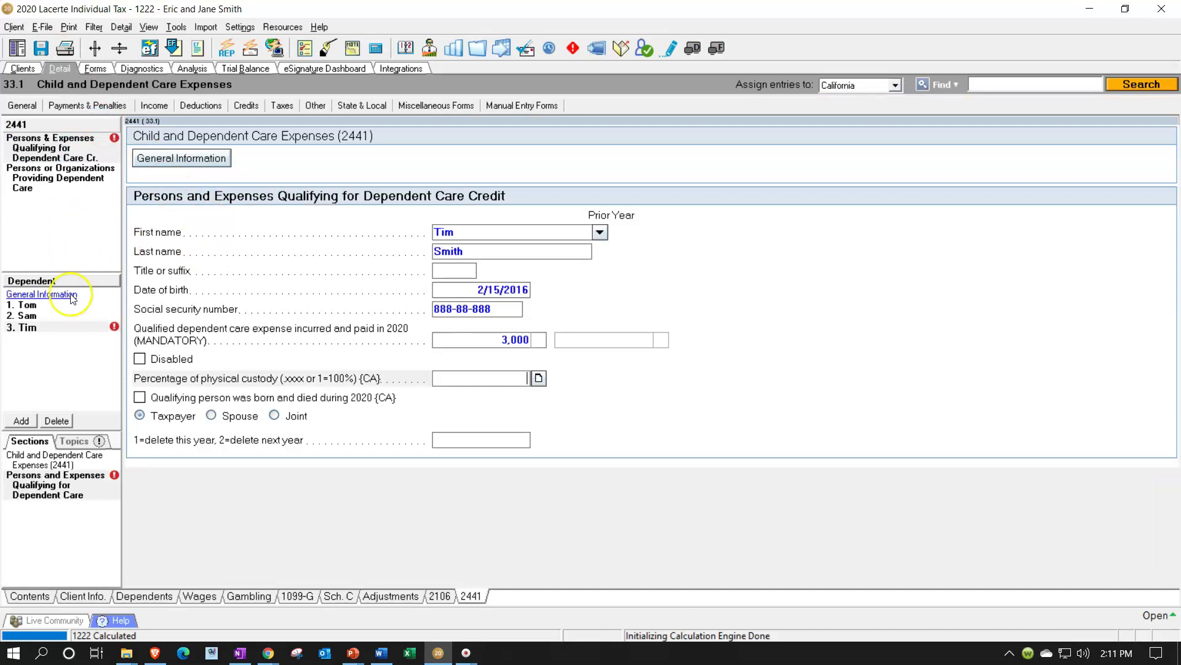
Step: Delete the third and second qualifying persons, leaving only the first son on the 2441
{"action": "left_click", "coordinate": [45, 327]}
{"action": "left_click", "coordinate": [60, 421]}
{"action": "left_click", "coordinate": [558, 349]}
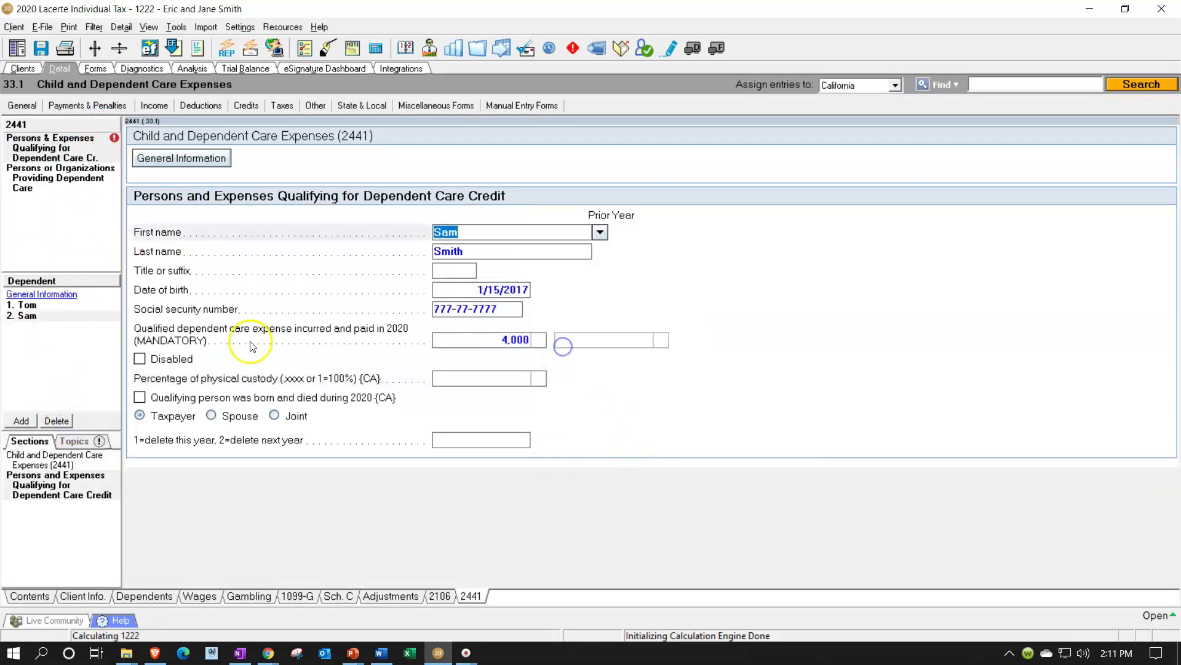
{"action": "left_click", "coordinate": [28, 315]}
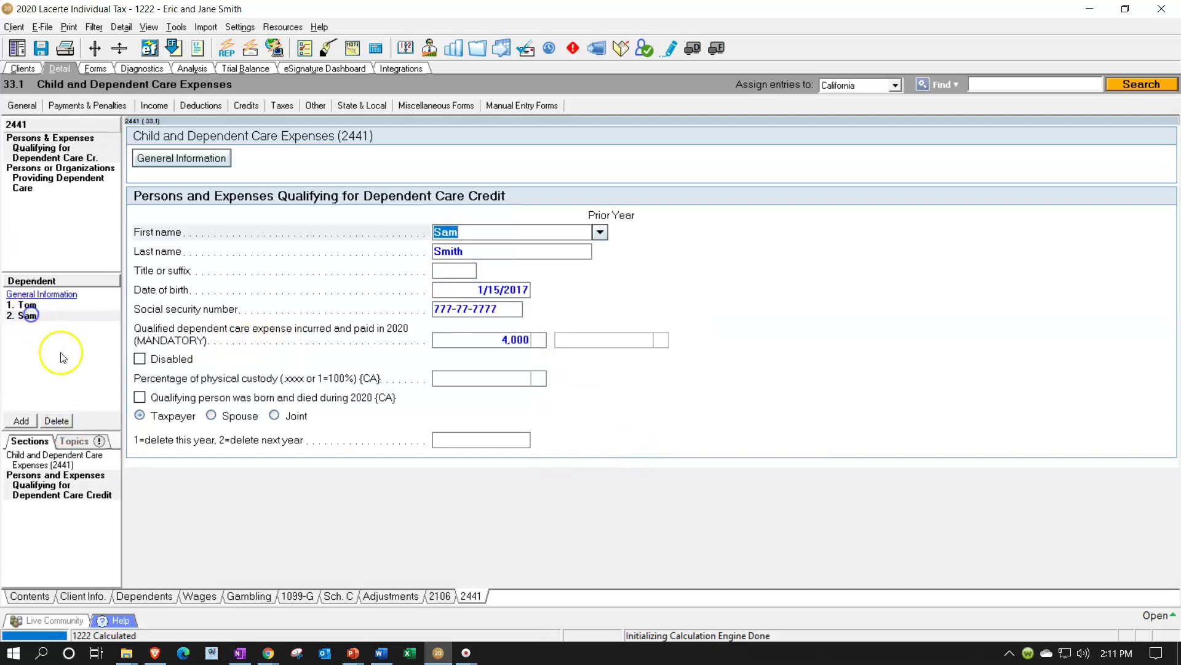
{"action": "left_click", "coordinate": [65, 421]}
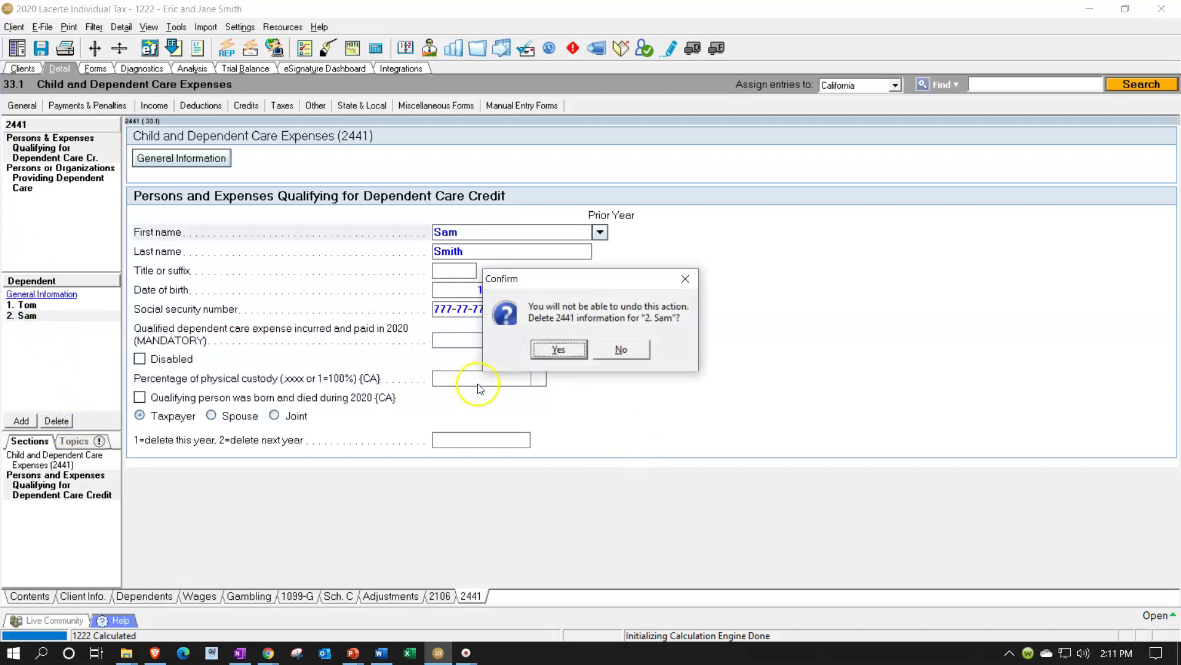
{"action": "left_click", "coordinate": [559, 349]}
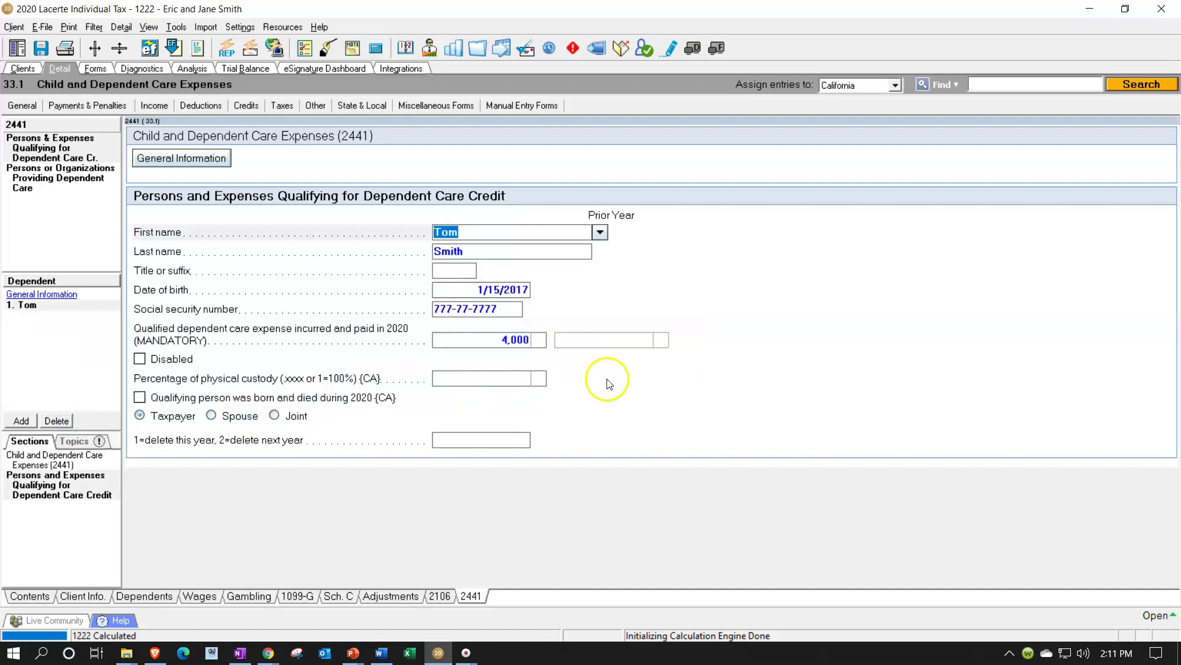
{"action": "left_click", "coordinate": [43, 182]}
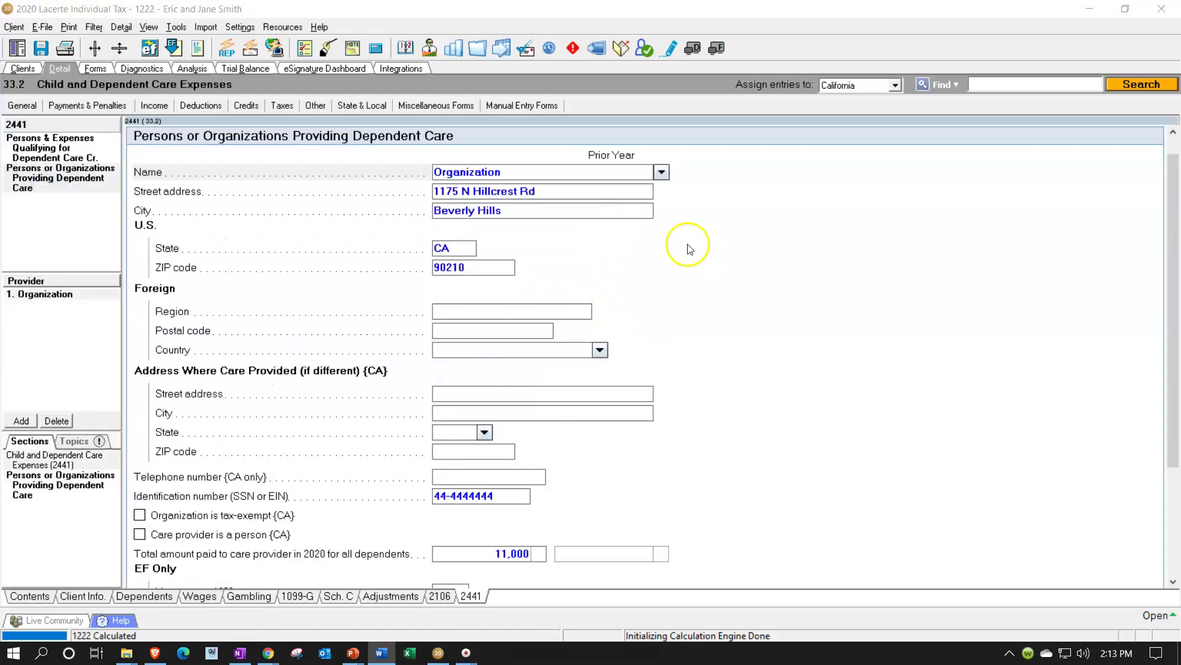
Step: Replace the provider with an individual: enter their name, their SSN as ID, and 4,000 paid
{"action": "key", "text": "Tab"}
{"action": "left_click", "coordinate": [522, 168]}
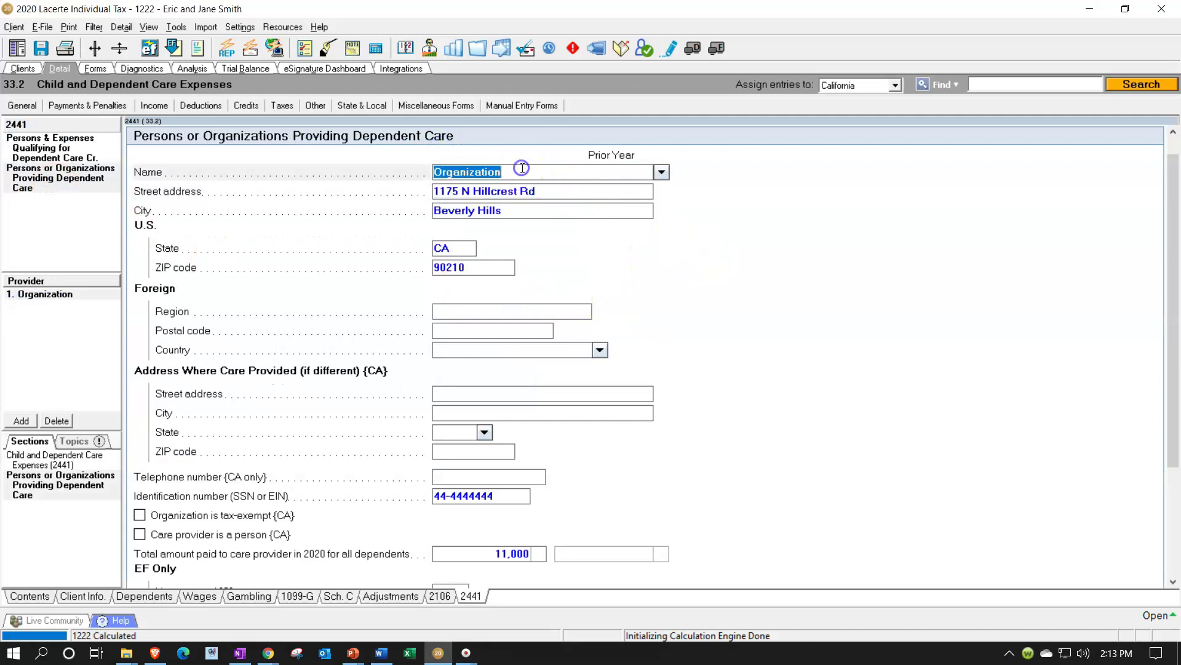
{"action": "type", "text": "Jessica Smith"}
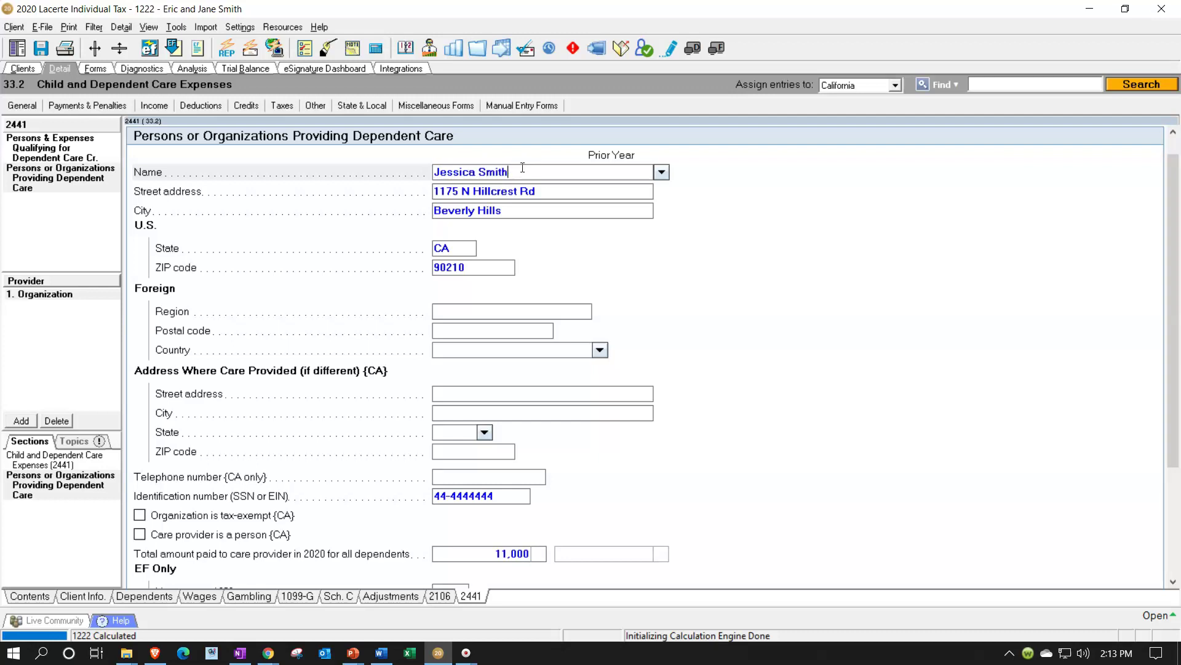
{"action": "key", "text": "Tab"}
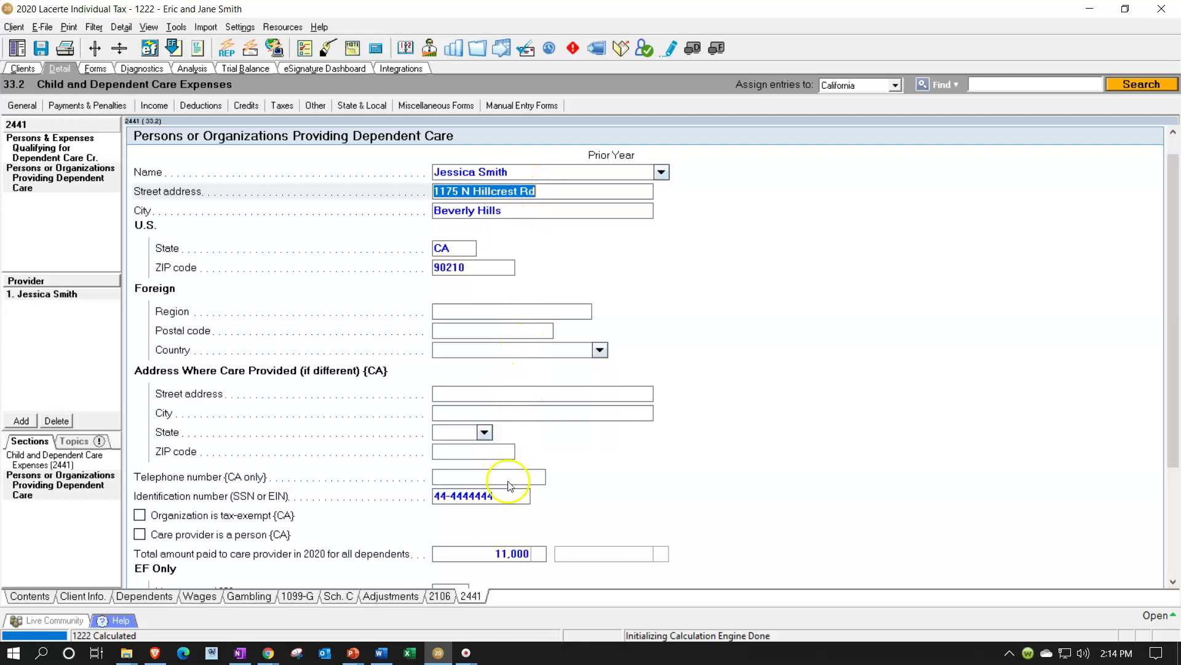
{"action": "left_click", "coordinate": [502, 499]}
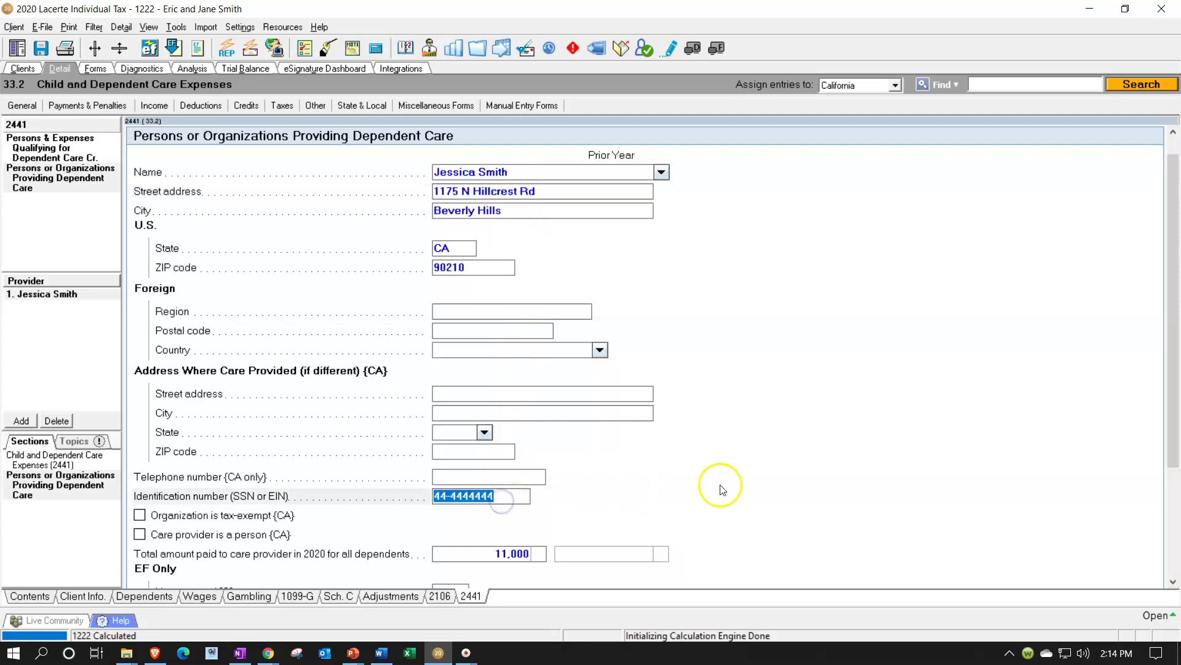
{"action": "type", "text": "777-77-7777"}
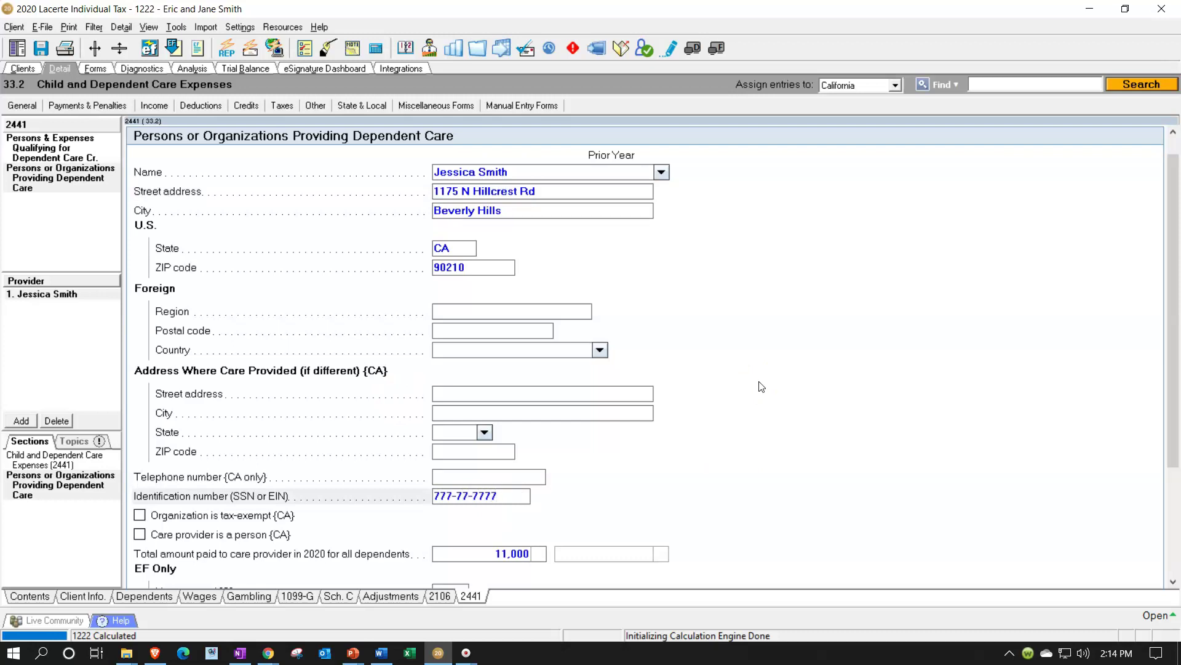
{"action": "key", "text": "Tab"}
{"action": "key", "text": "Tab"}
{"action": "key", "text": "Tab"}
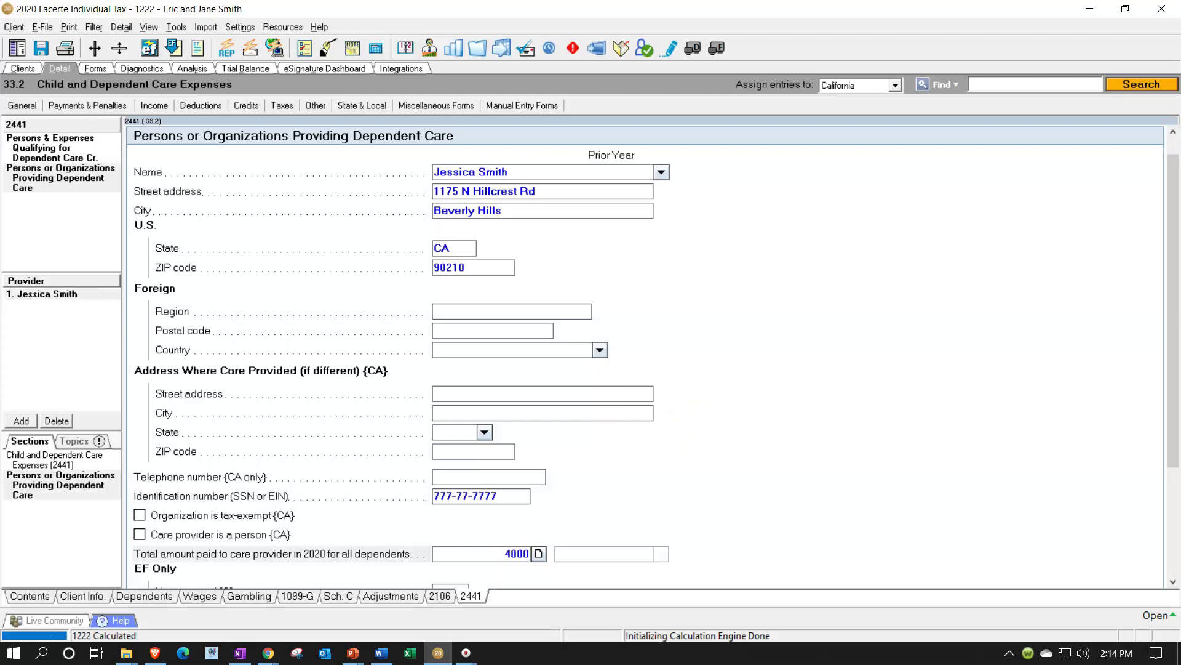
{"action": "type", "text": "4000"}
{"action": "key", "text": "Tab"}
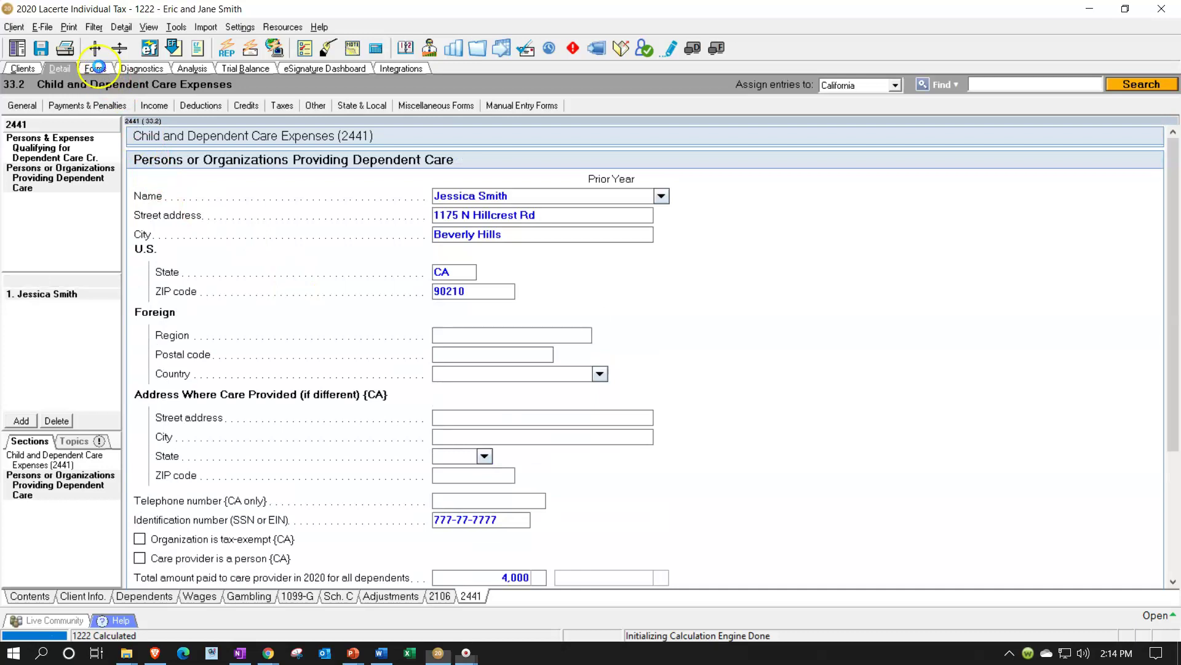
Step: Review Form 2441: individual provider in Part I, expenses capped at 3,000, 600 credit on line 11
{"action": "left_click", "coordinate": [96, 68]}
{"action": "left_click", "coordinate": [479, 438]}
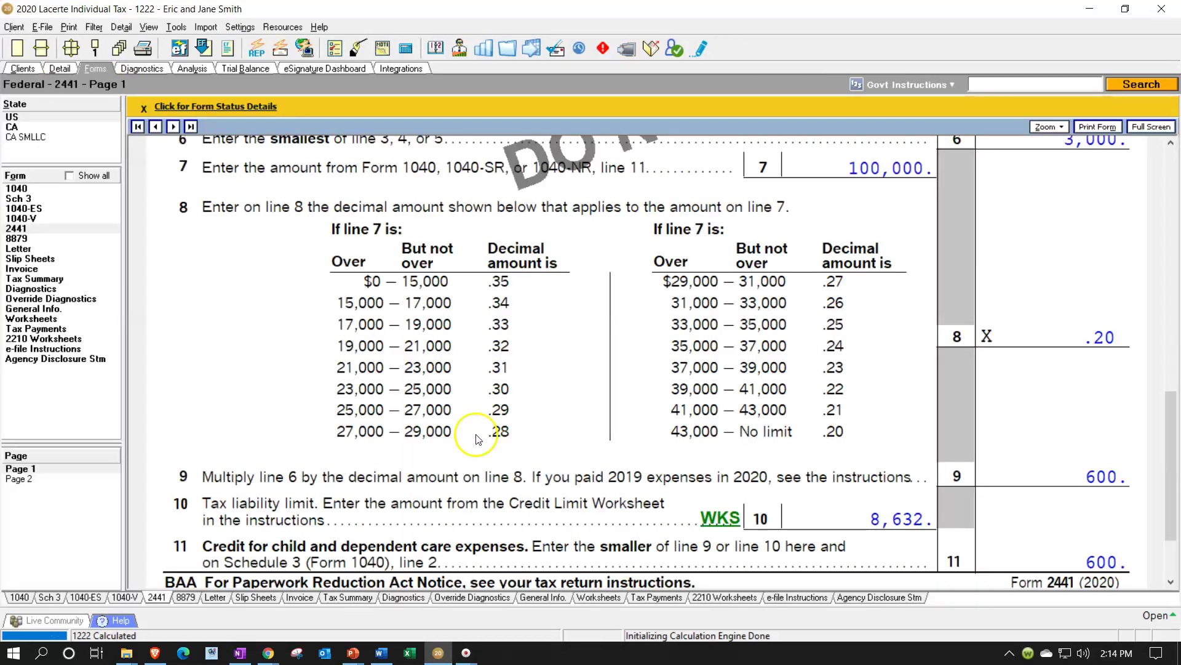
{"action": "scroll", "coordinate": [668, 442], "scroll_direction": "up", "scroll_amount": 6}
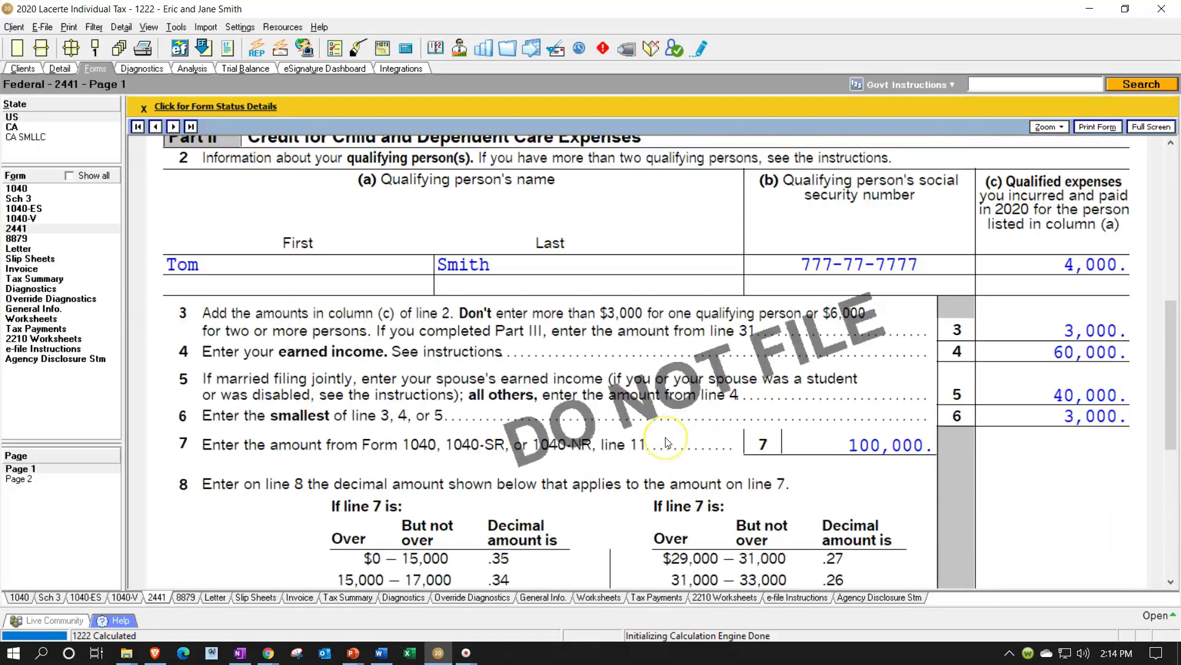
{"action": "scroll", "coordinate": [668, 442], "scroll_direction": "up", "scroll_amount": 3}
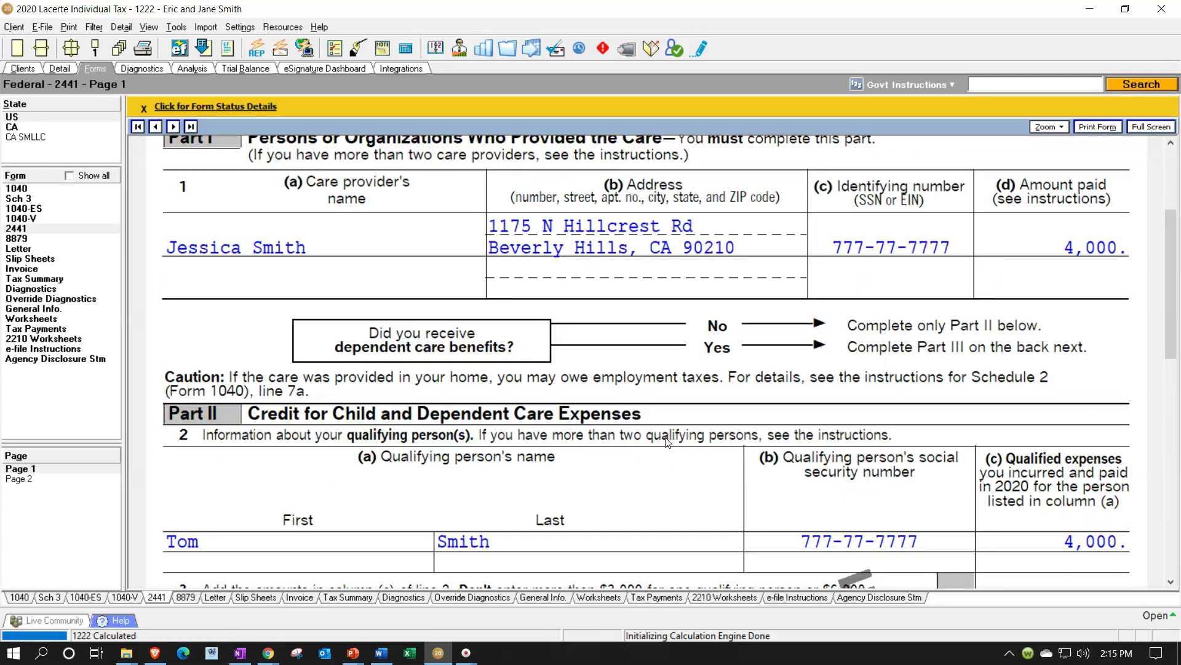
{"action": "scroll", "coordinate": [668, 442], "scroll_direction": "up", "scroll_amount": 3}
{"action": "left_click", "coordinate": [704, 419]}
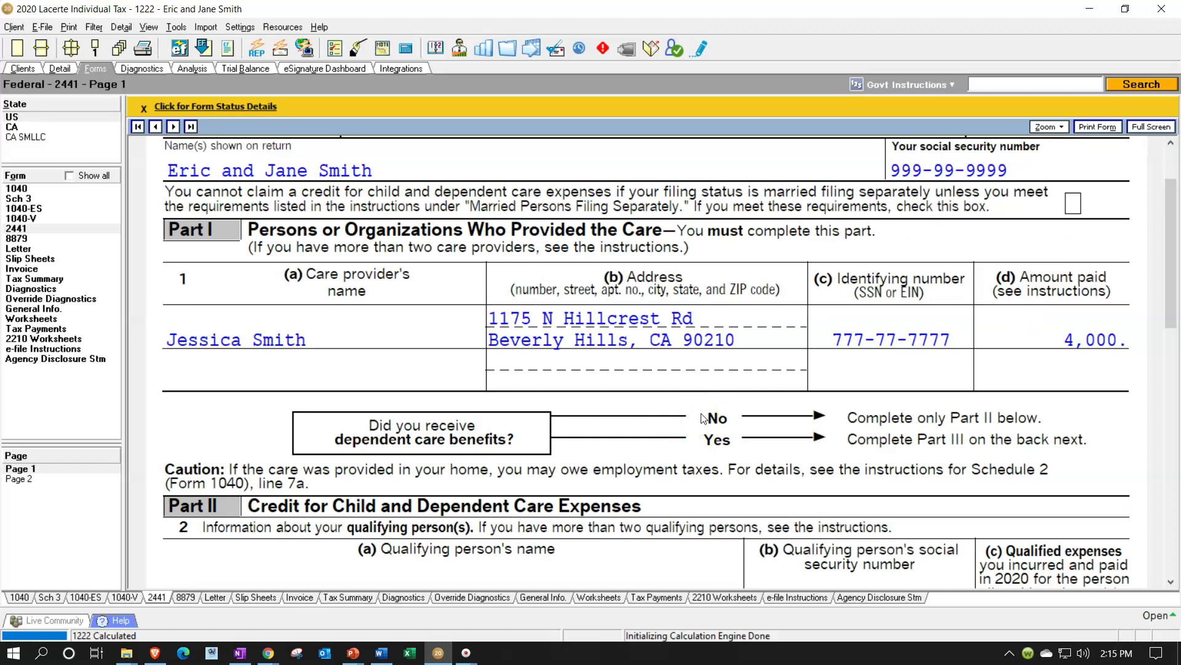
{"action": "scroll", "coordinate": [704, 418], "scroll_direction": "down", "scroll_amount": 3}
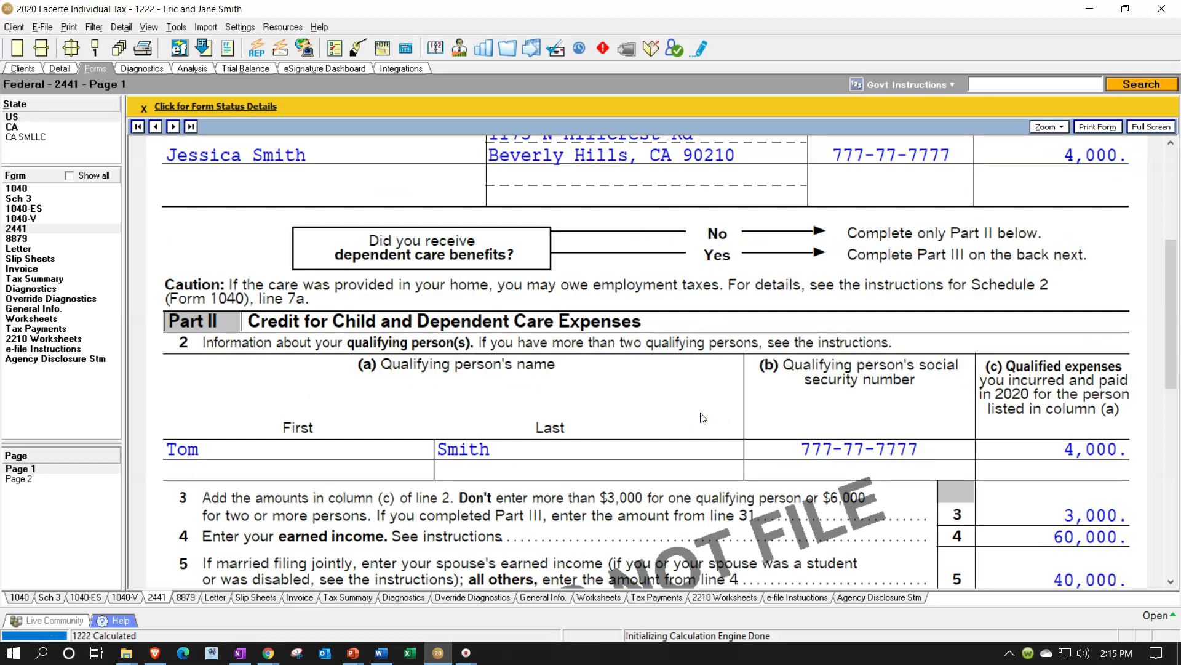
{"action": "scroll", "coordinate": [703, 418], "scroll_direction": "down", "scroll_amount": 5}
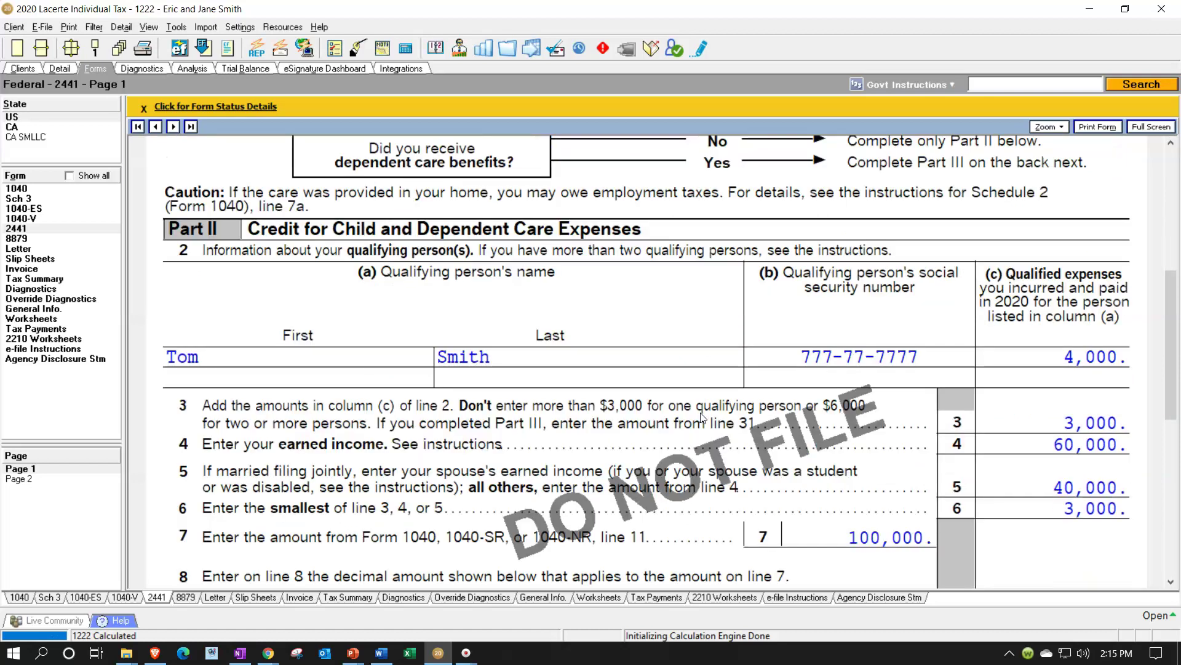
{"action": "scroll", "coordinate": [703, 418], "scroll_direction": "down", "scroll_amount": 2}
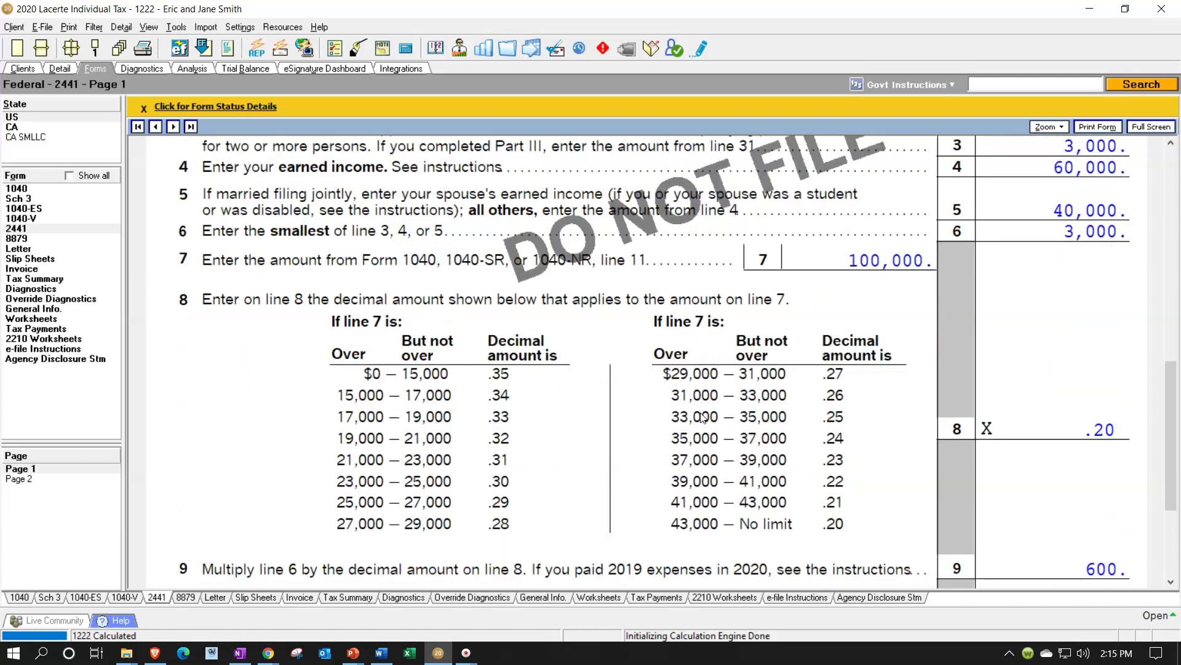
{"action": "scroll", "coordinate": [703, 419], "scroll_direction": "down", "scroll_amount": 2}
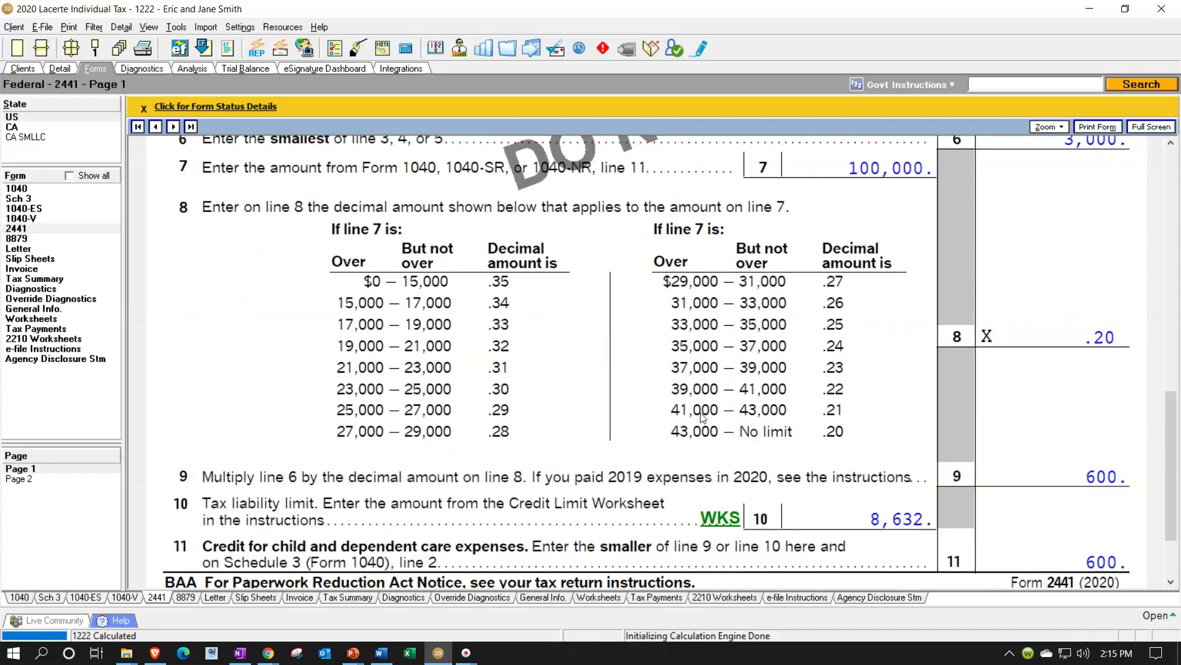